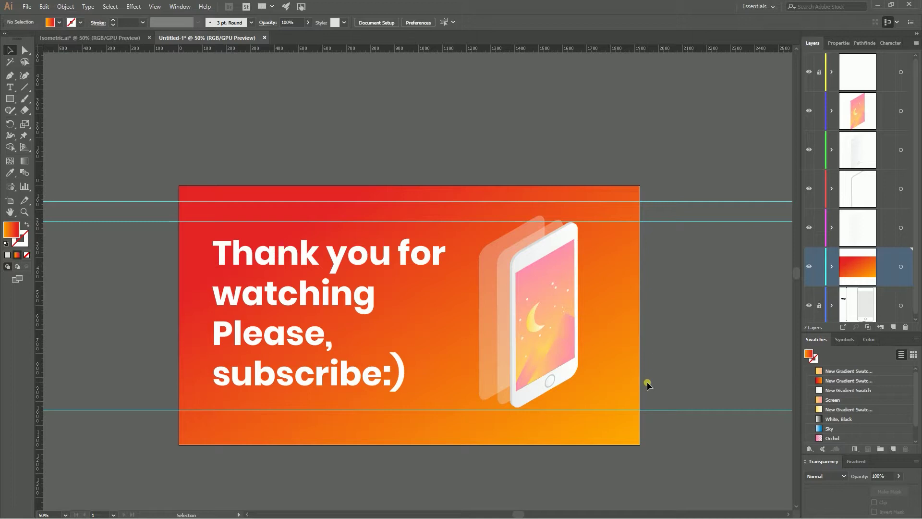
Hide the thank-you text, then delete the four phone layers and the gradient background
click(811, 73)
click(901, 111)
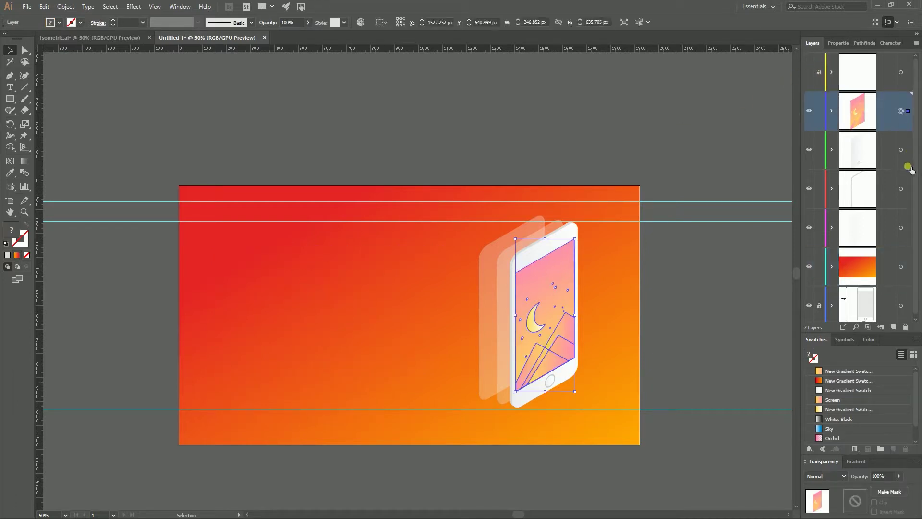
shift+click(901, 149)
shift+click(901, 188)
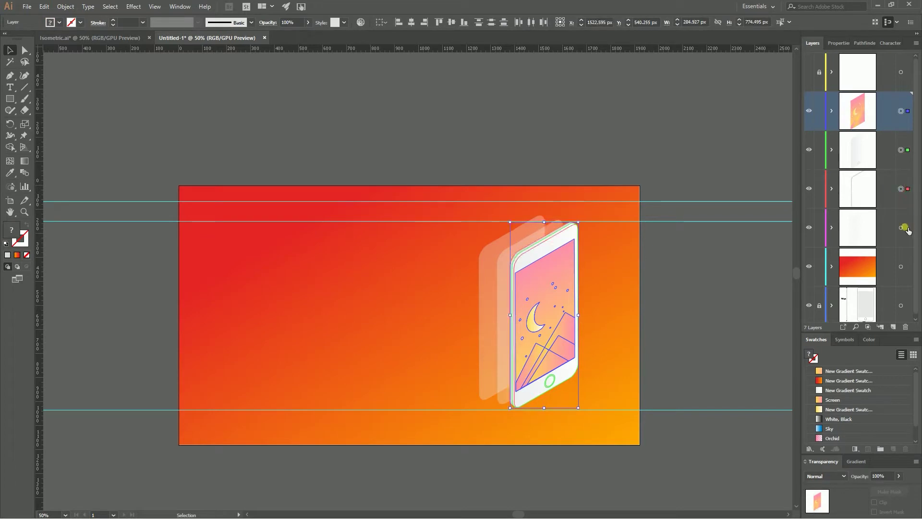
shift+click(901, 228)
shift+click(901, 266)
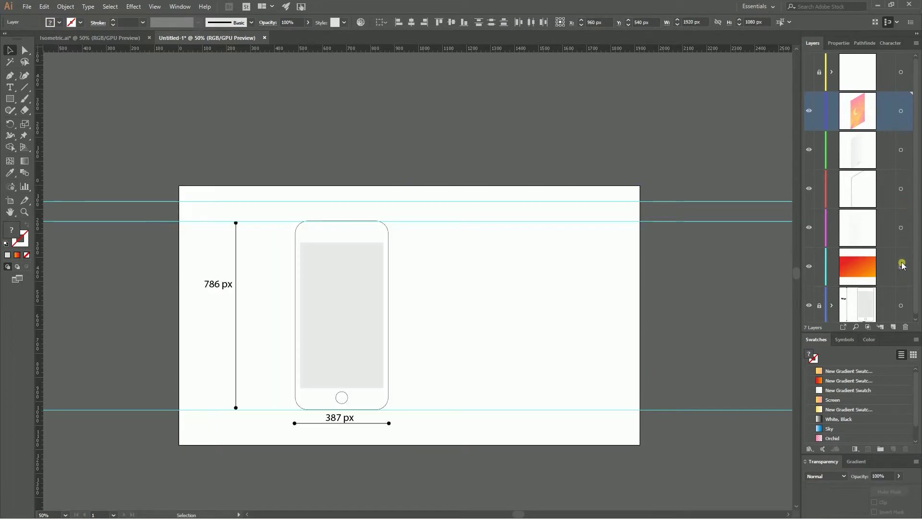
key(Delete)
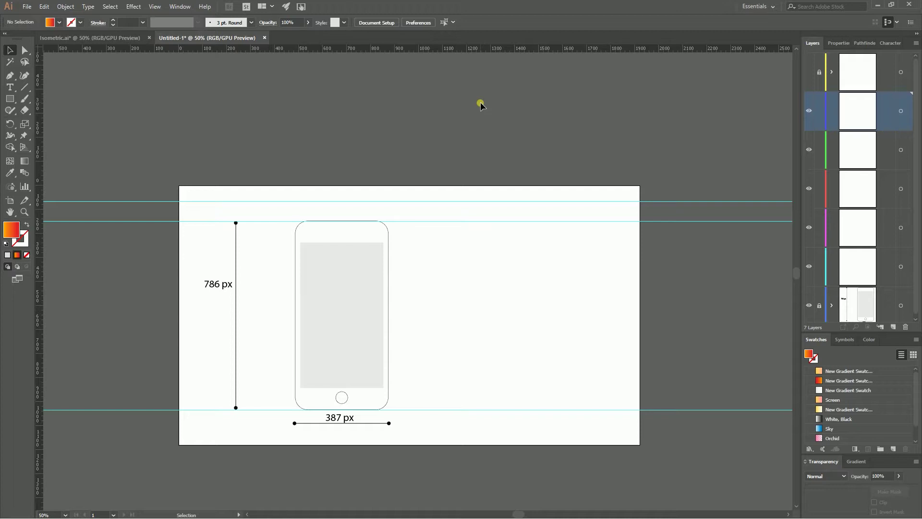
Copy the rounded phone outline to the right, move it to the cyan layer, and make it a solid fill
scroll(778, 394, down, 1)
scroll(824, 286, down, 1)
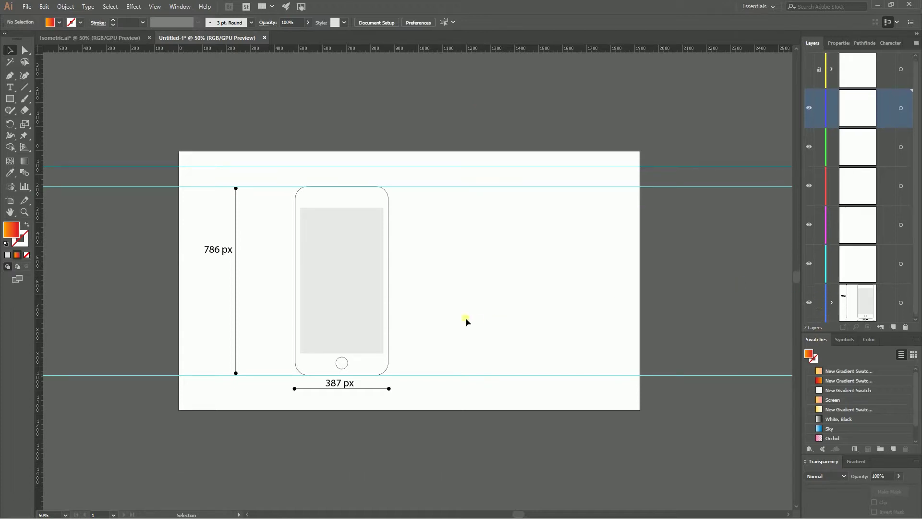
drag(390, 278, 563, 283)
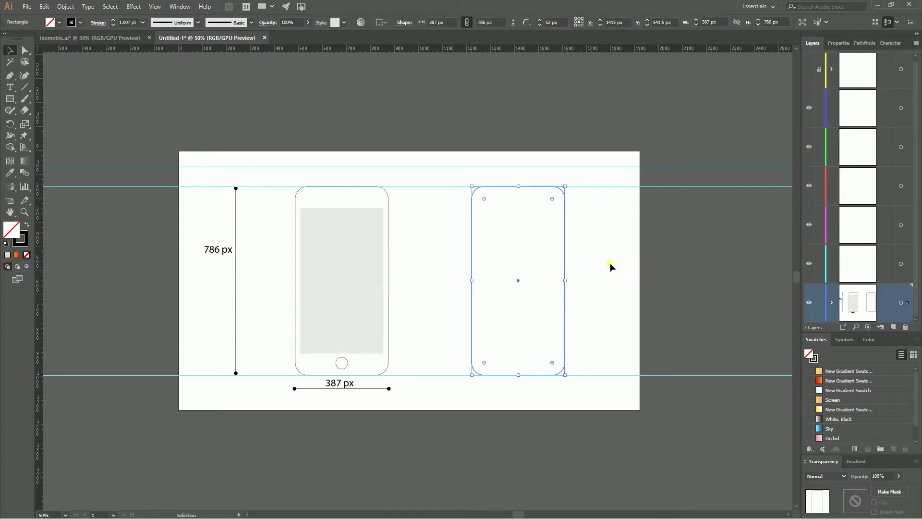
drag(907, 302, 911, 265)
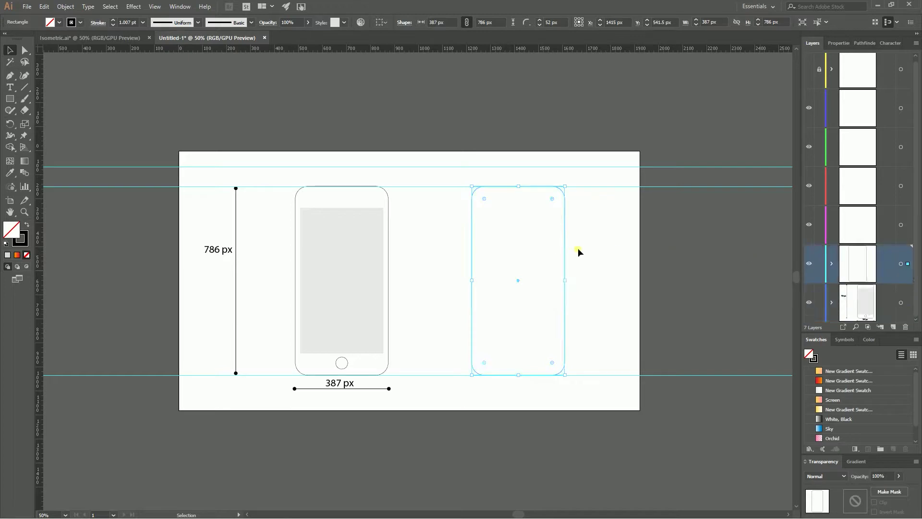
click(27, 226)
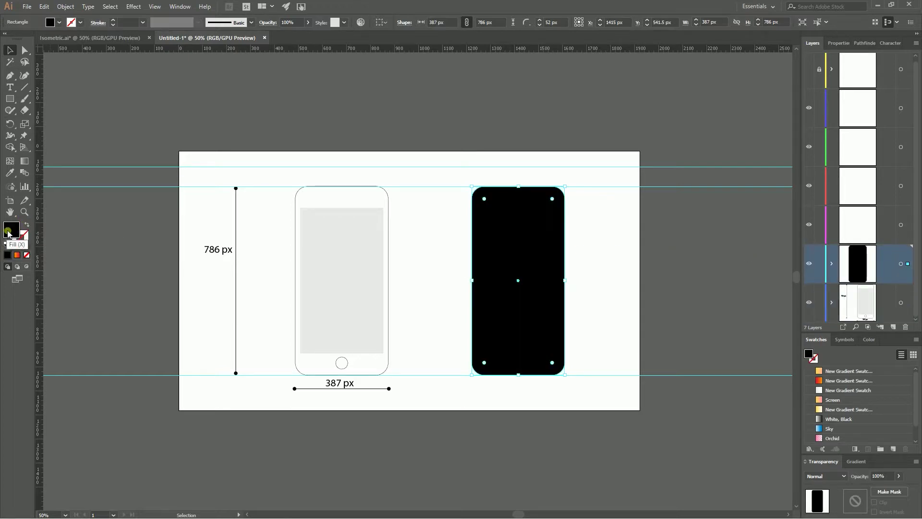
Fill the copied phone outline with light grey #D3D3D3 instead of black
double_click(7, 234)
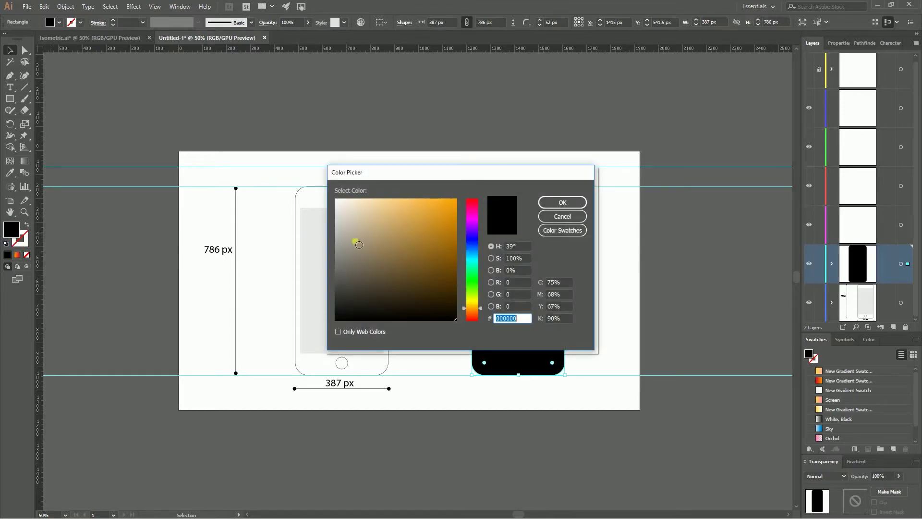
drag(354, 243, 327, 218)
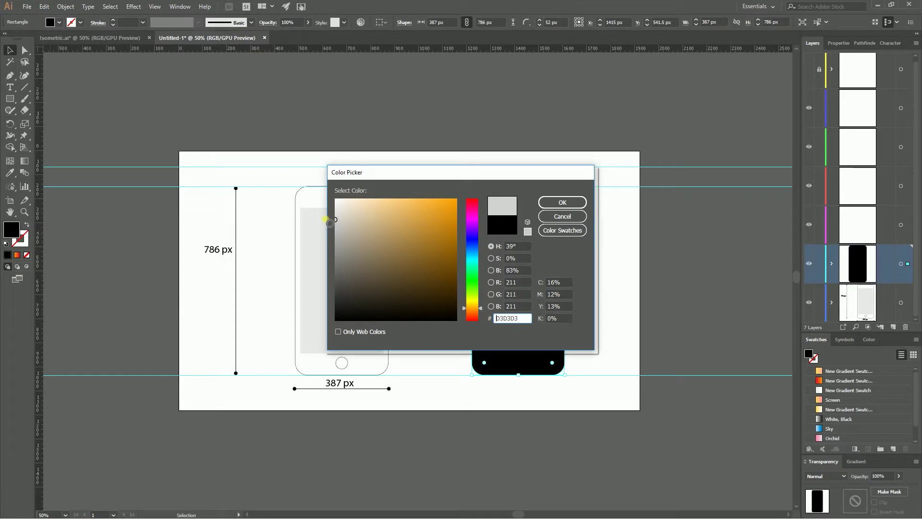
click(563, 203)
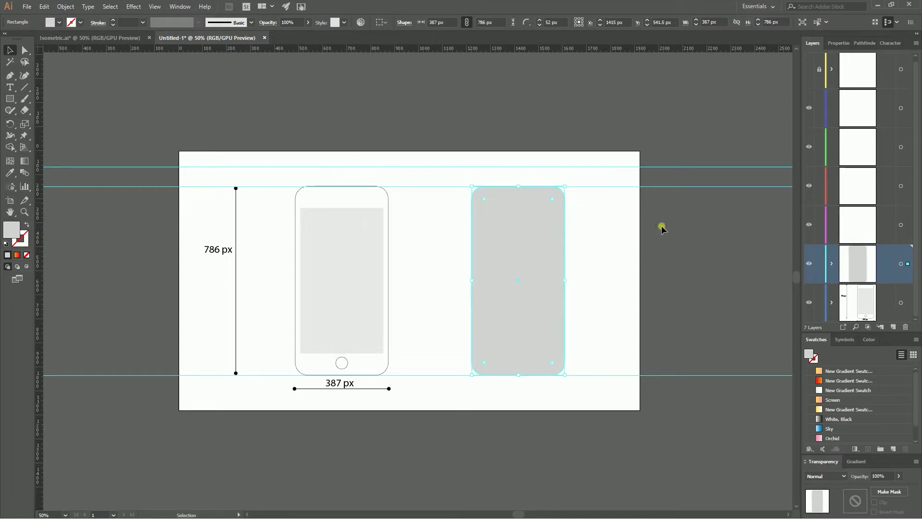
Duplicate the grey rectangle in place, move the copy to the magenta layer, and lock the cyan layer
click(615, 226)
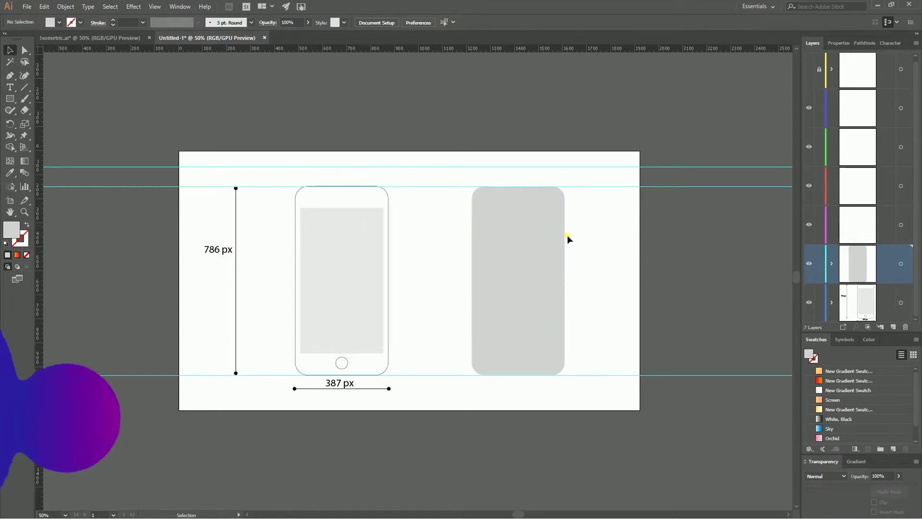
click(535, 238)
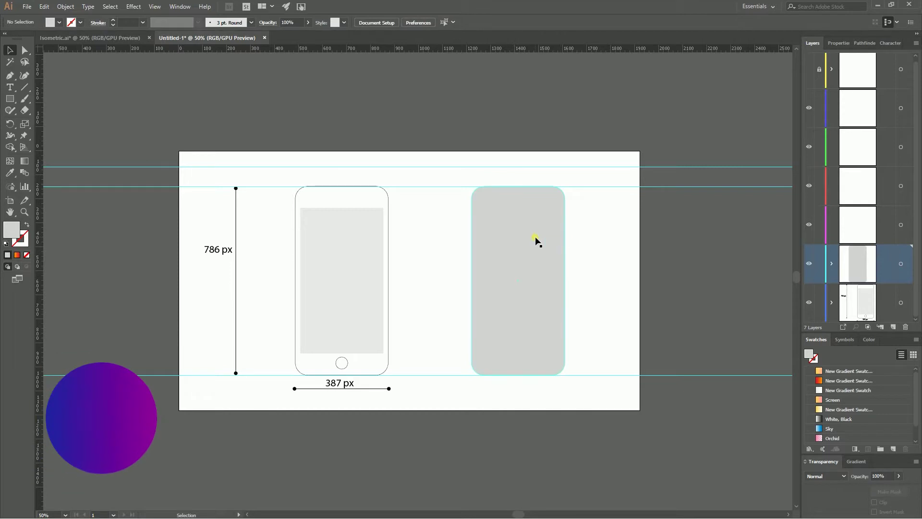
click(430, 243)
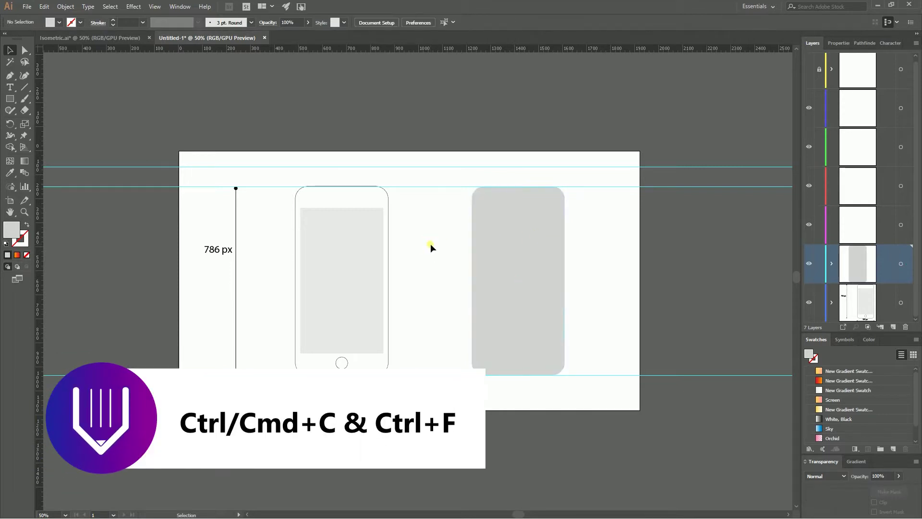
click(565, 233)
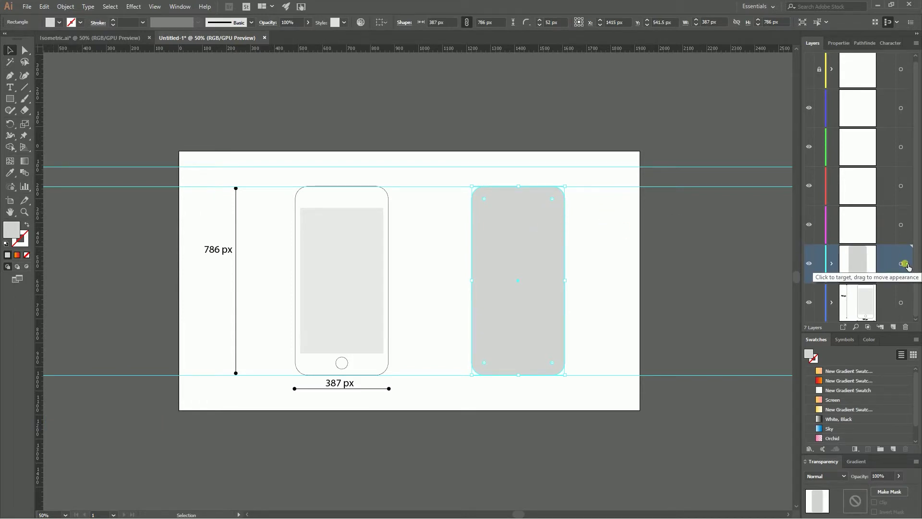
key(super+plus)
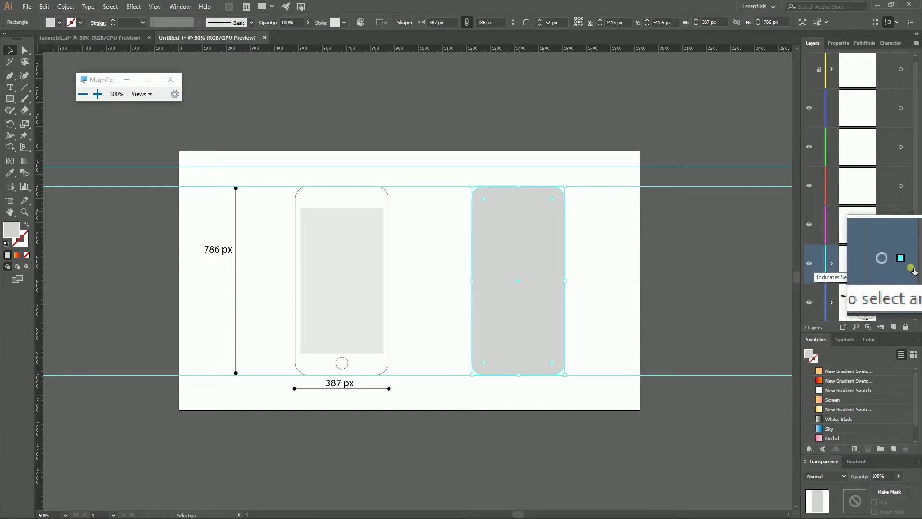
key(super+Escape)
drag(908, 265, 909, 229)
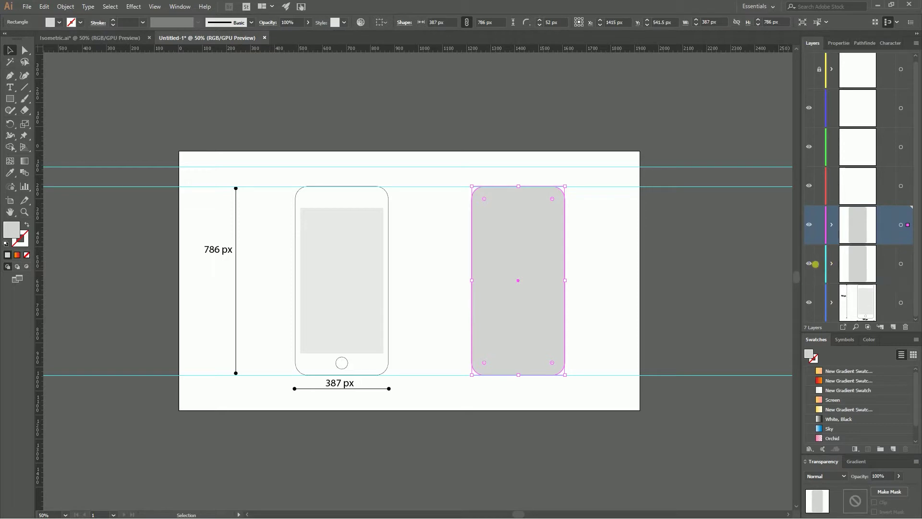
click(821, 264)
Rename the locked cyan layer to 'volume', then make the magenta layer active
double_click(887, 261)
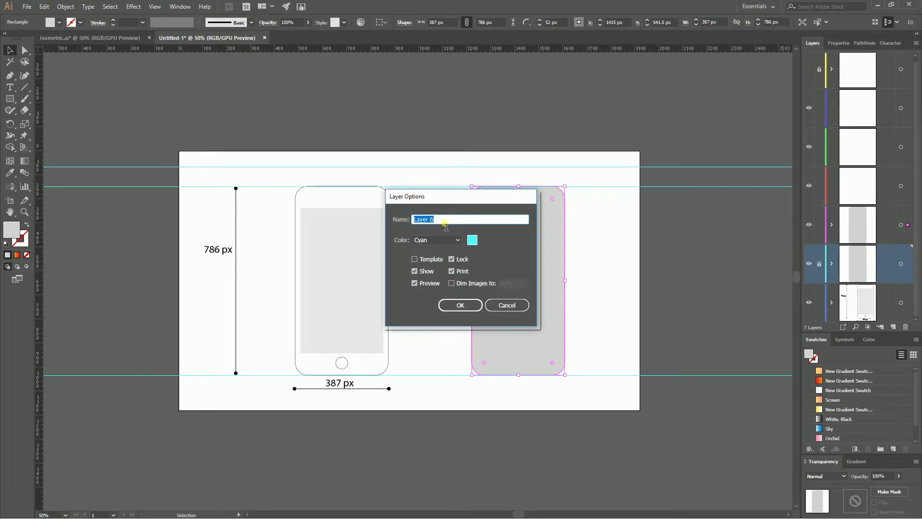
key(BackSpace)
text(M)
key(BackSpace)
key(BackSpace)
key(BackSpace)
key(BackSpace)
key(BackSpace)
text(v)
key(BackSpace)
text(volume)
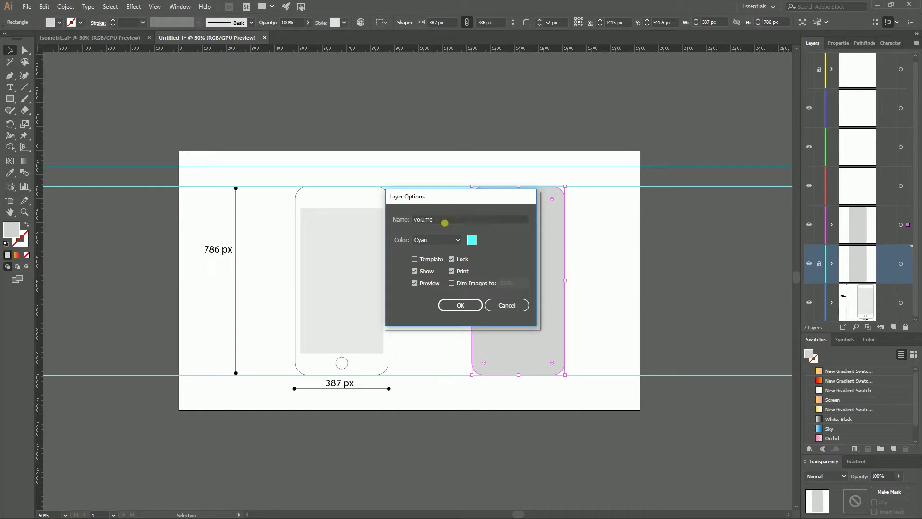
key(Return)
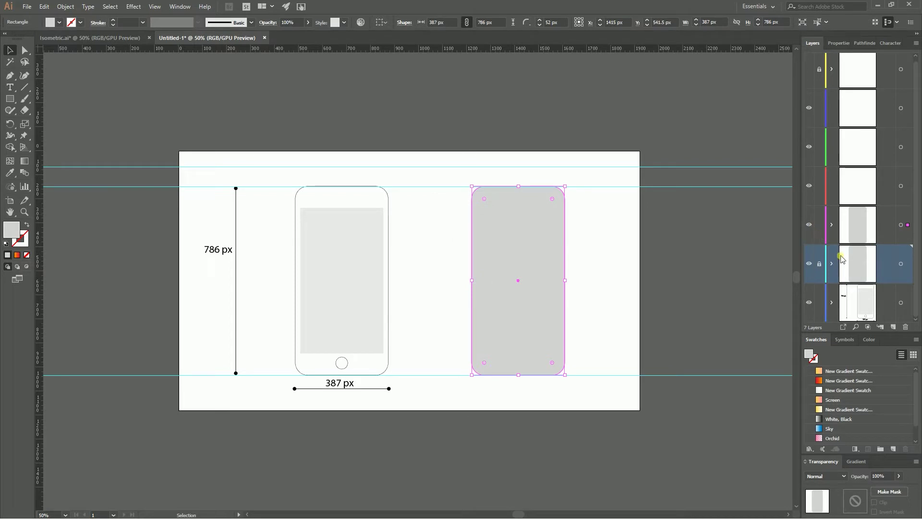
click(902, 225)
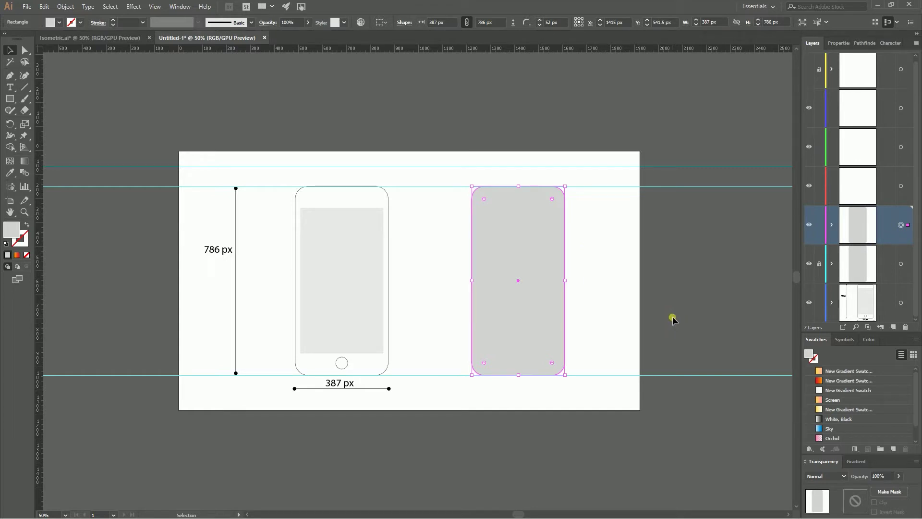
Give the magenta-layer phone rectangle a white gradient fill
click(841, 390)
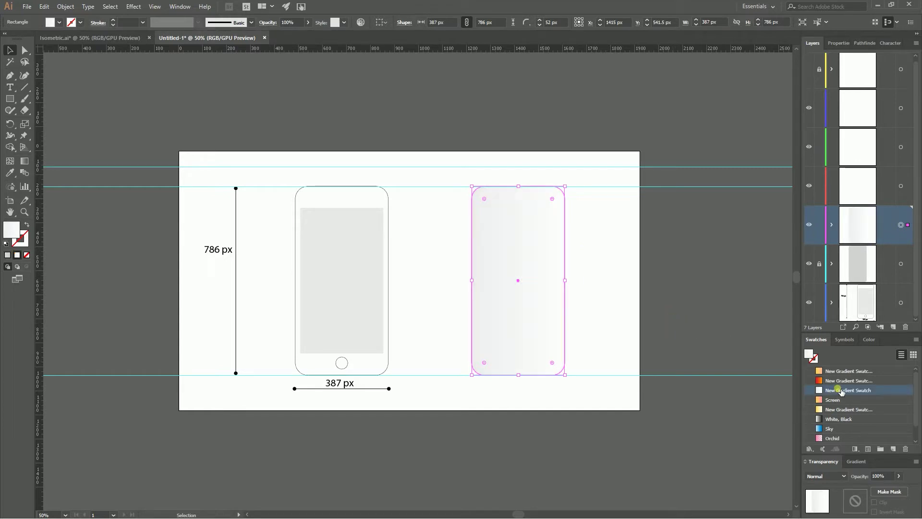
click(831, 462)
click(853, 461)
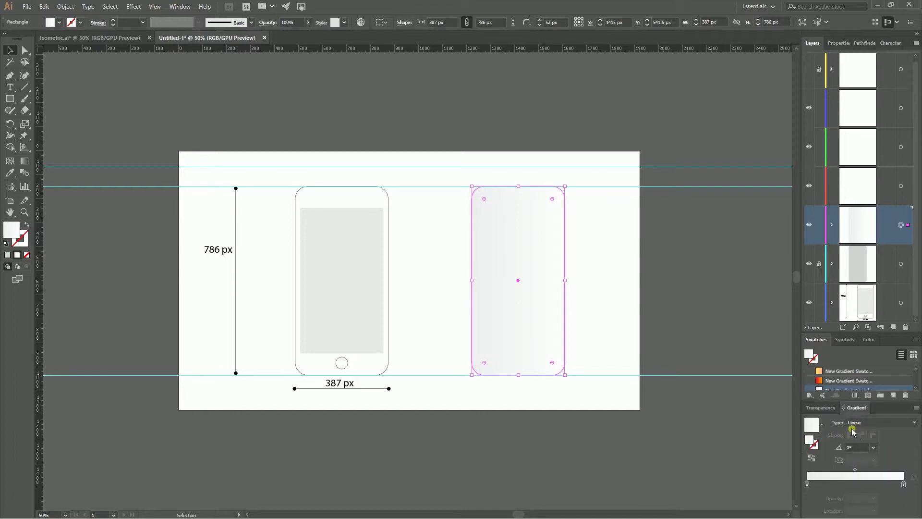
click(180, 7)
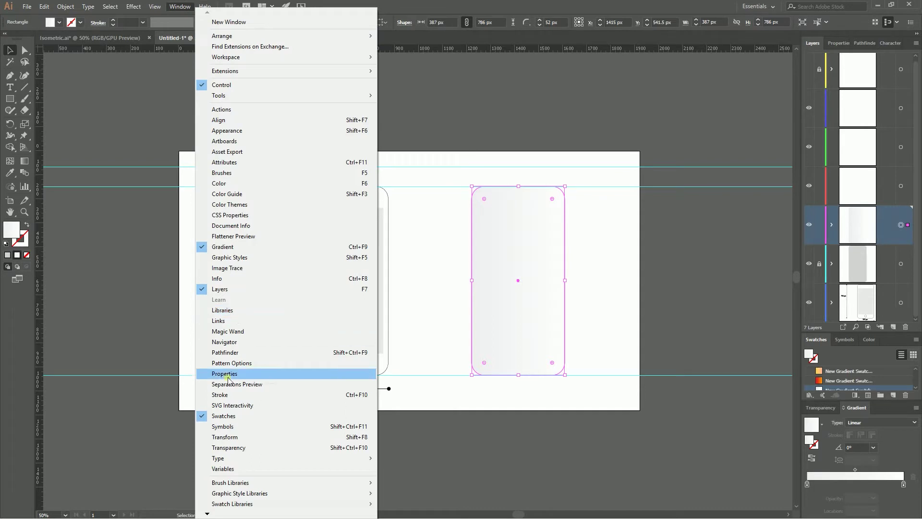
click(724, 124)
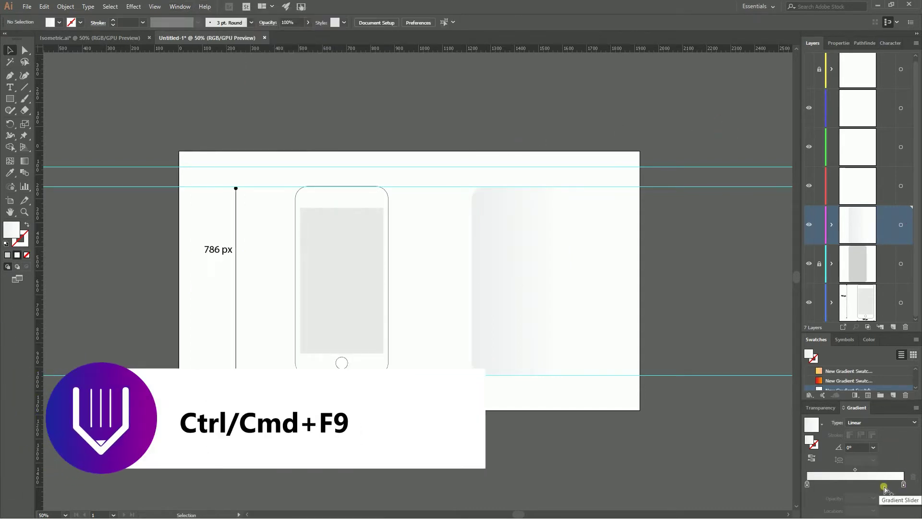
click(521, 275)
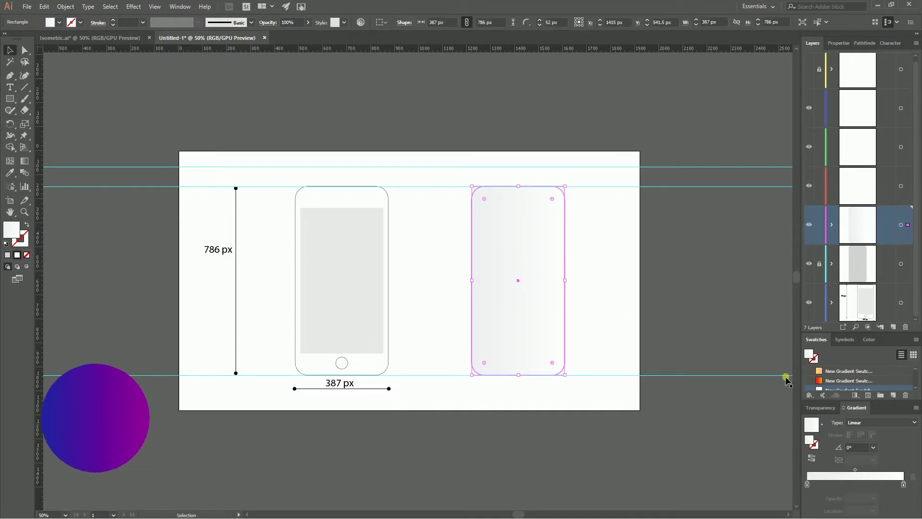
Switch the gradient stops to grayscale and adjust the left stop's grey value
double_click(905, 485)
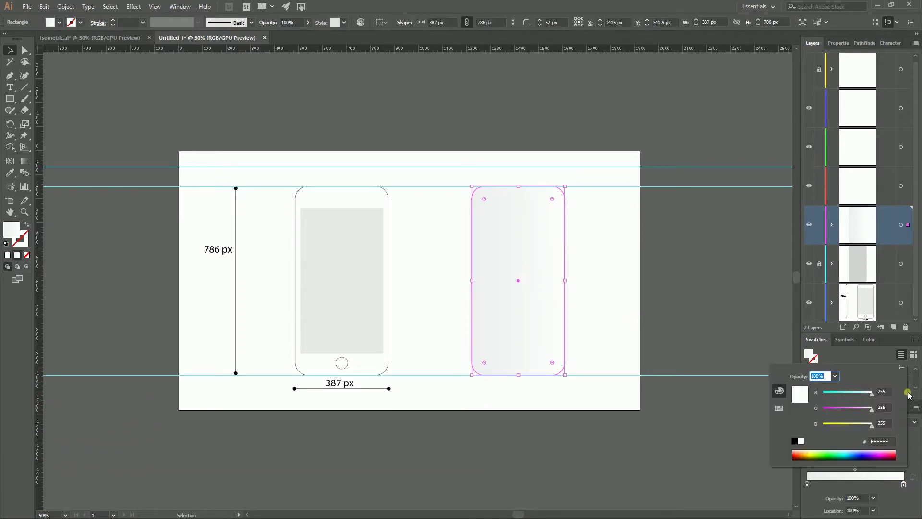
click(901, 368)
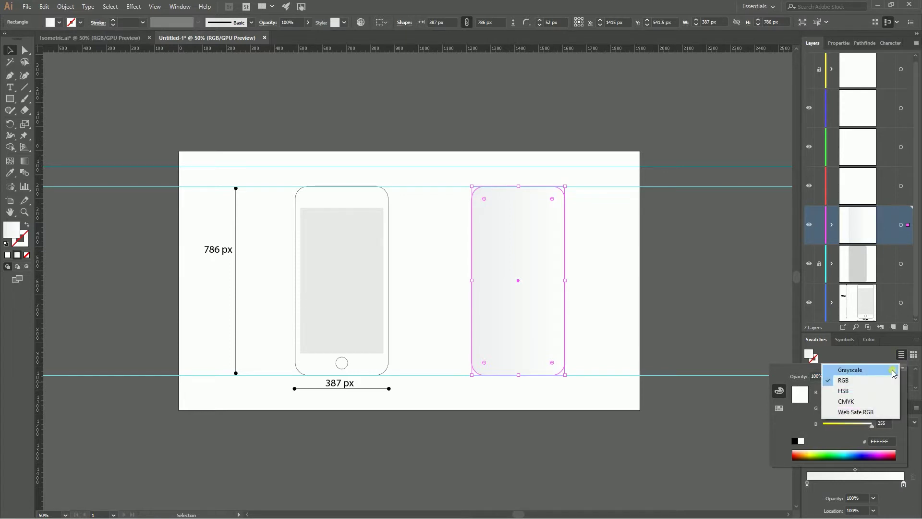
click(883, 369)
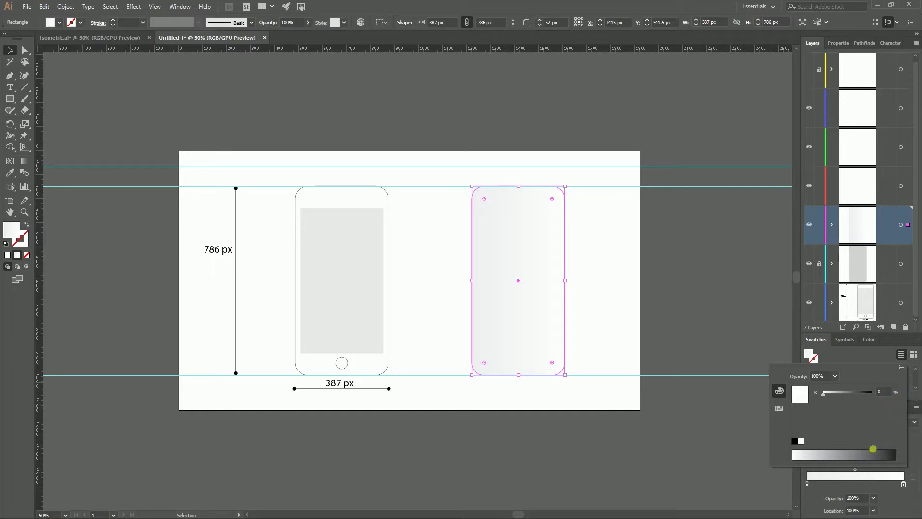
click(807, 484)
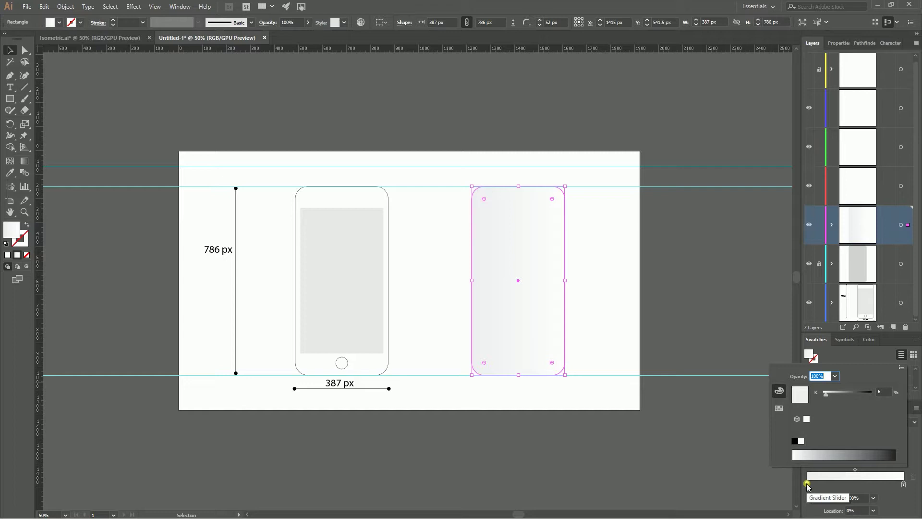
click(885, 393)
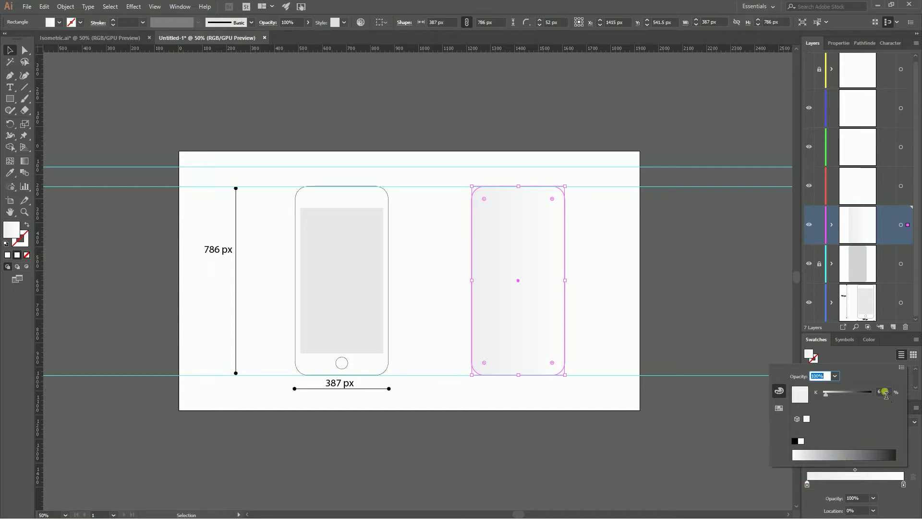
click(914, 438)
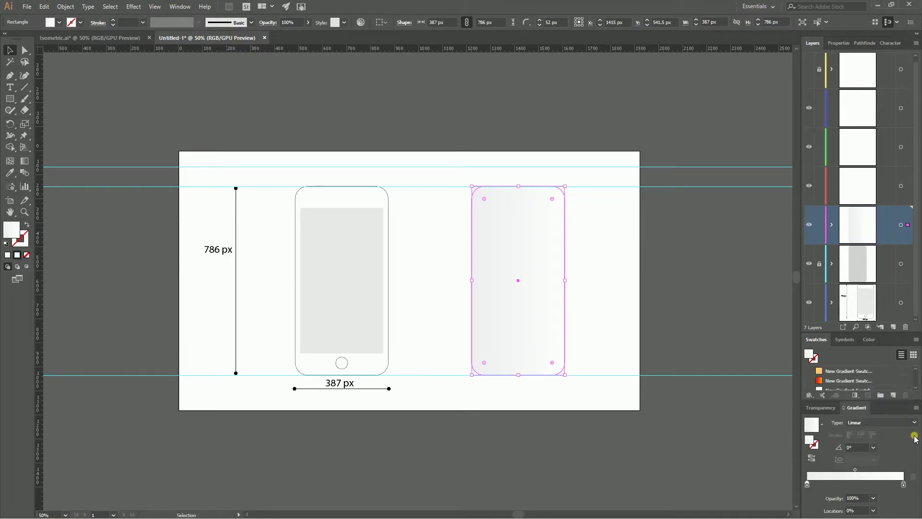
Set the phone body gradient angle to 120° and reverse its direction
click(874, 447)
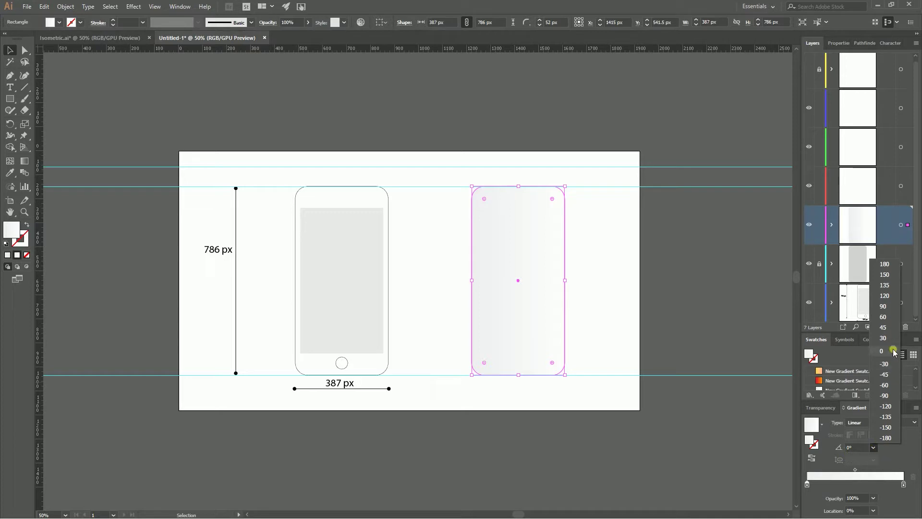
click(885, 296)
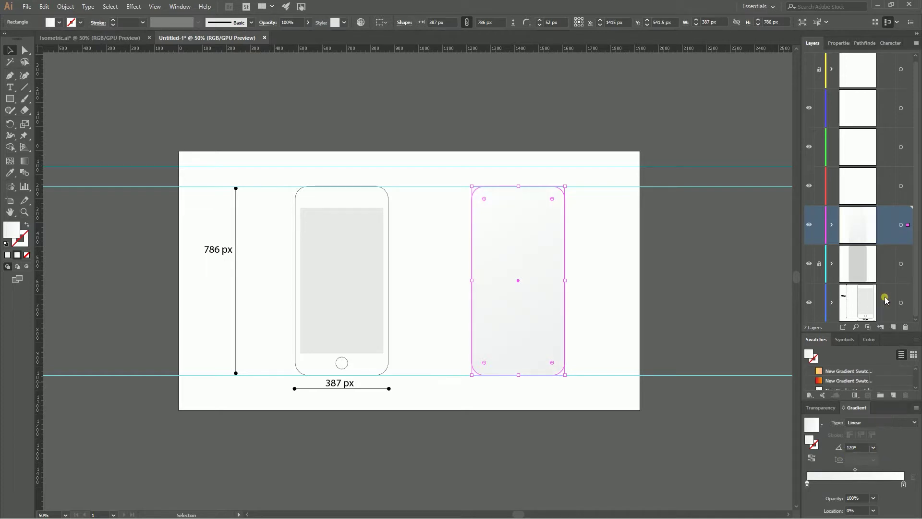
click(811, 460)
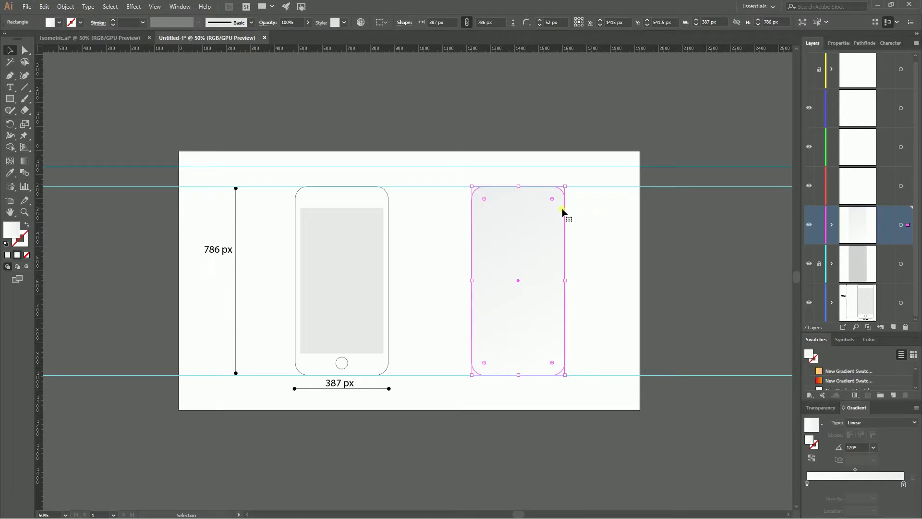
click(571, 246)
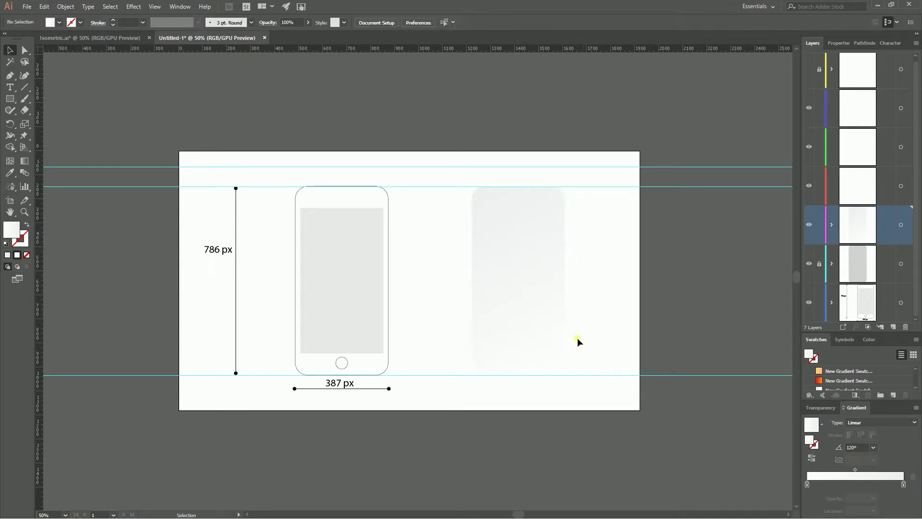
click(477, 193)
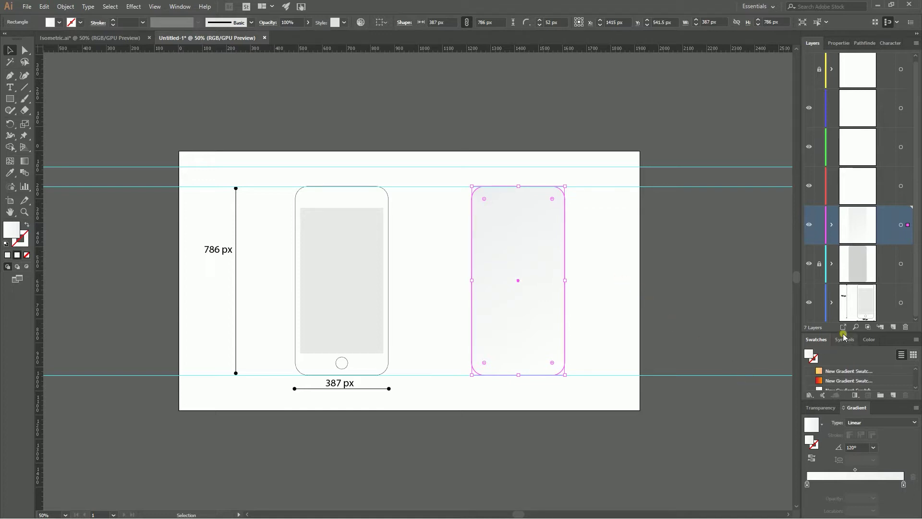
Enlarge the Swatches panel and limit it to show only gradient swatches
drag(845, 338, 823, 313)
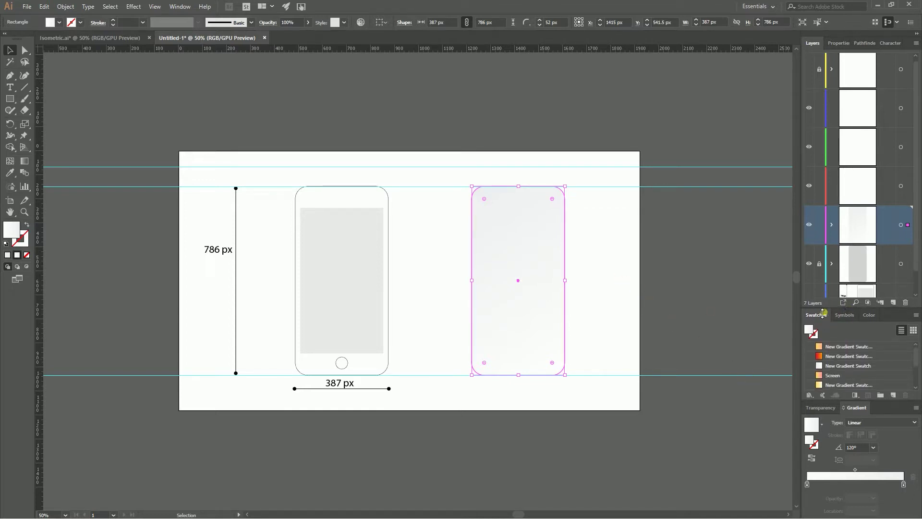
click(858, 395)
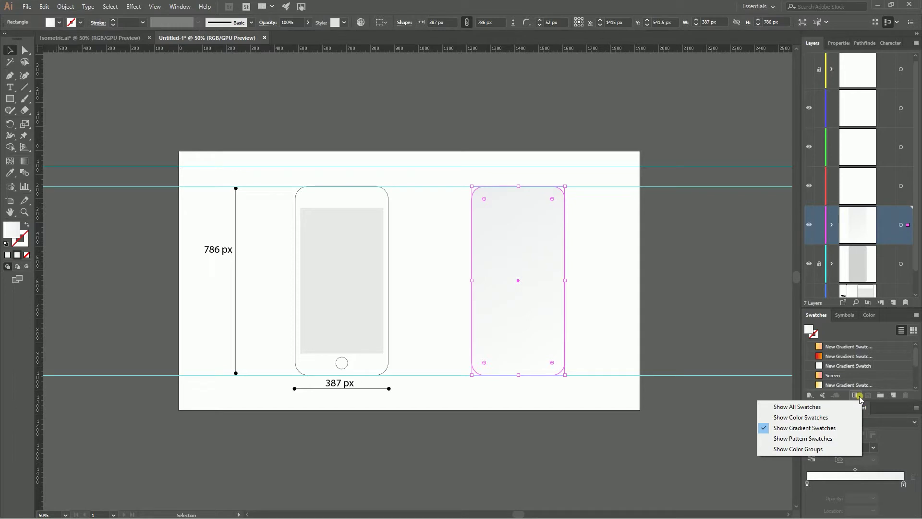
key(super+plus)
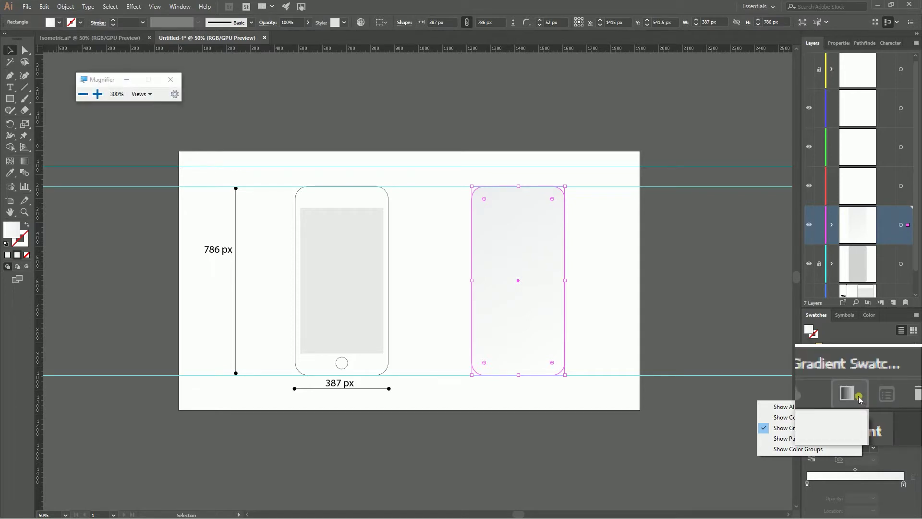
key(super+Escape)
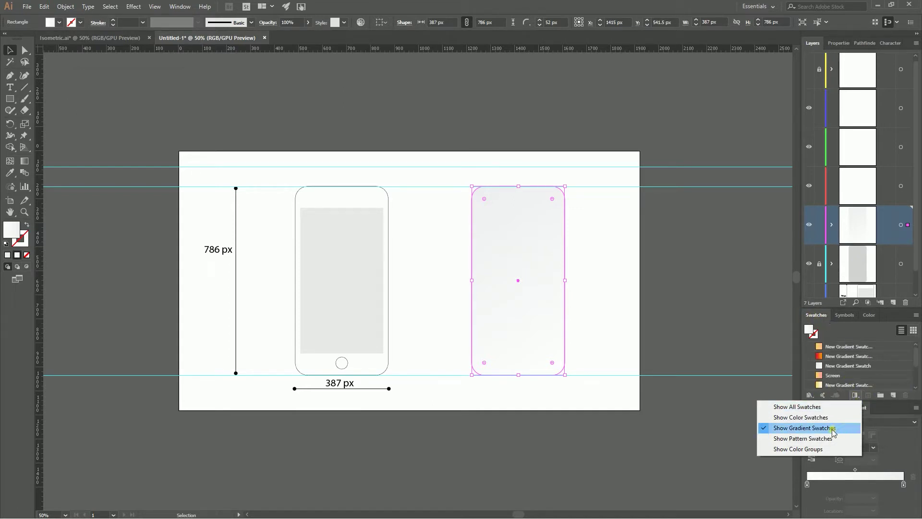
click(779, 429)
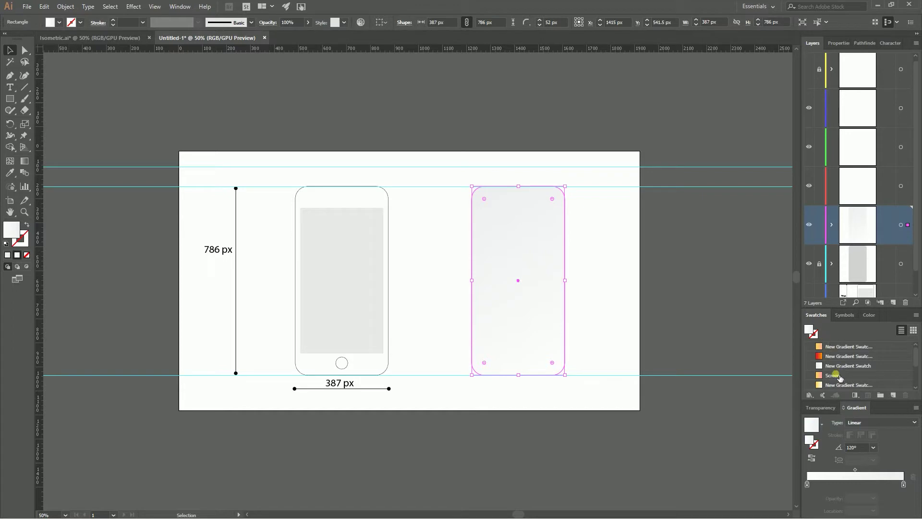
Save the white-to-grey phone body gradient as a new swatch named 'iphone'
click(896, 395)
key(BackSpace)
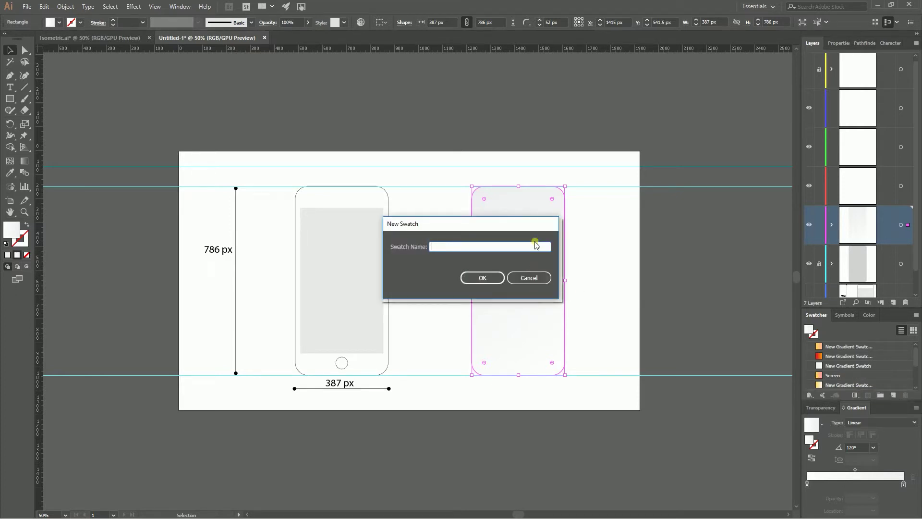
text(iphone)
key(Return)
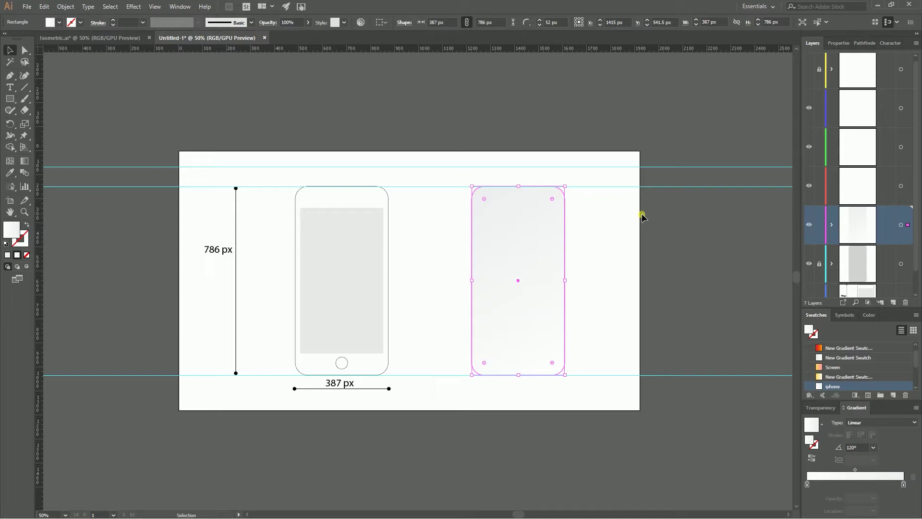
Copy the left phone's 346 × 606 px screen rectangle into the right phone body, on the red layer
click(344, 254)
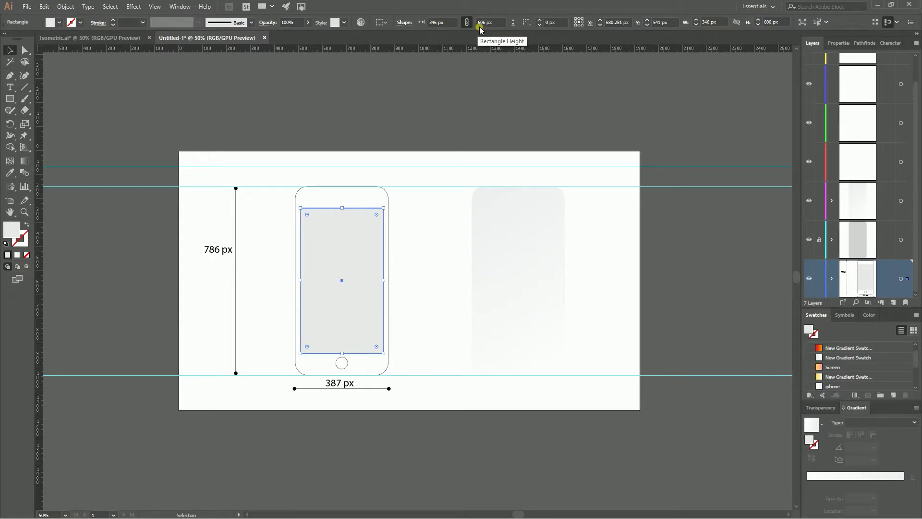
drag(345, 252, 522, 254)
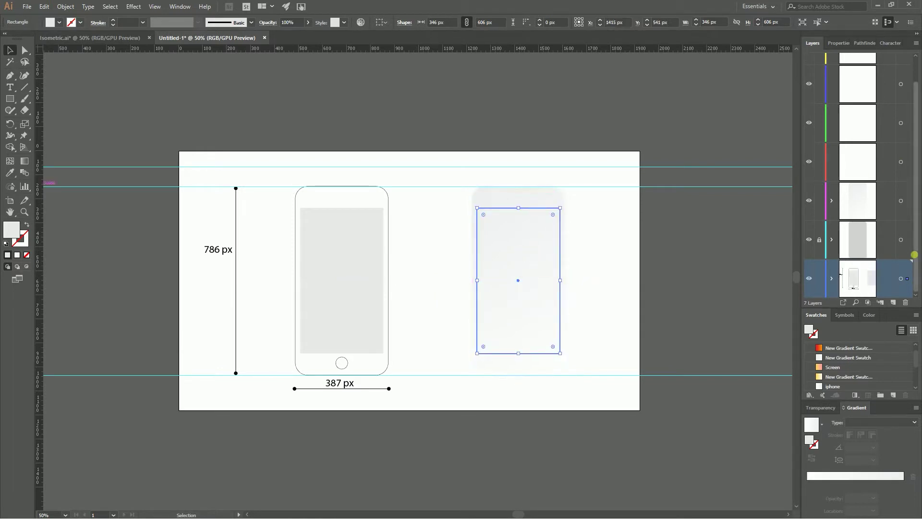
drag(909, 281, 908, 163)
click(616, 215)
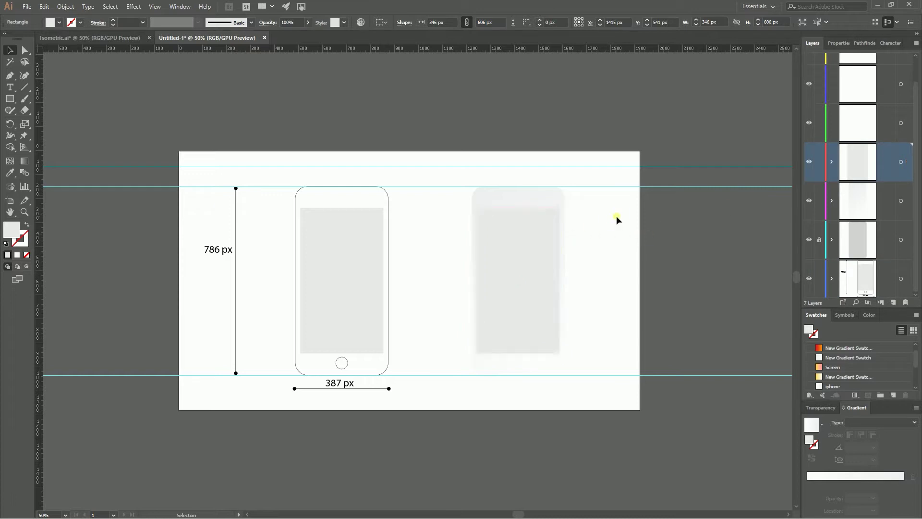
click(528, 199)
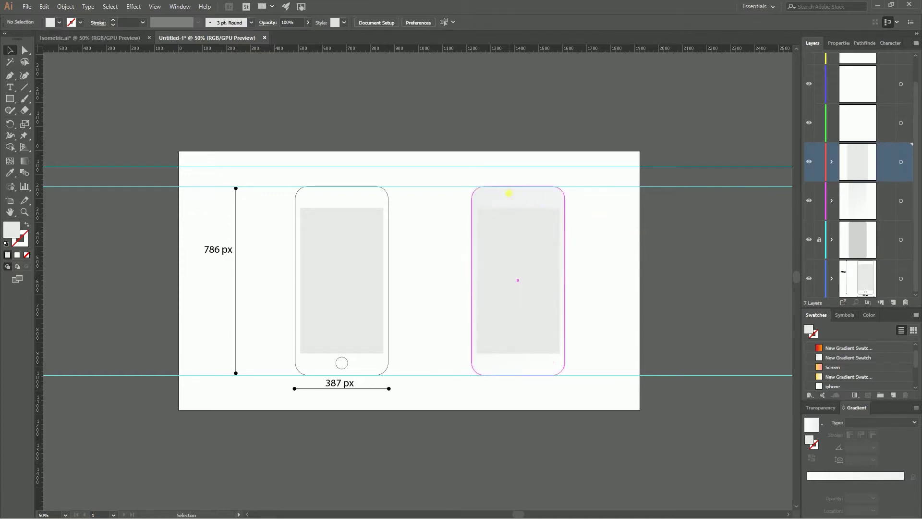
Replace the right phone body's white-to-grey gradient with solid blue #1868B7
double_click(15, 231)
drag(465, 253, 466, 249)
click(441, 233)
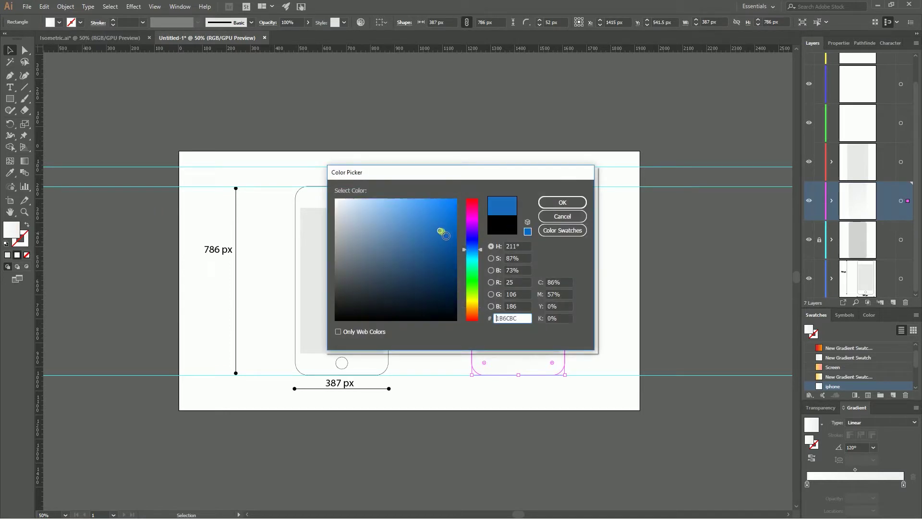
click(566, 202)
click(529, 236)
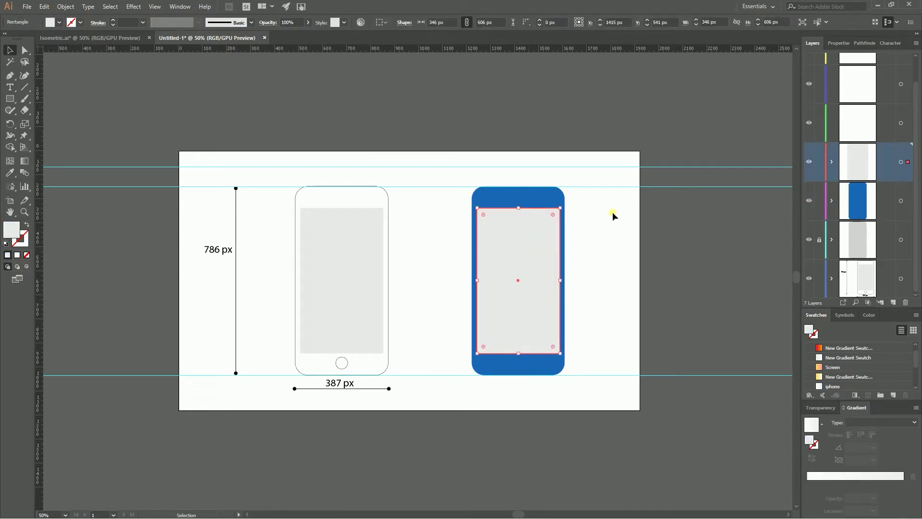
Apply the Screen gradient to the screen rectangle and check the yellow FFDB55 left stop
click(833, 367)
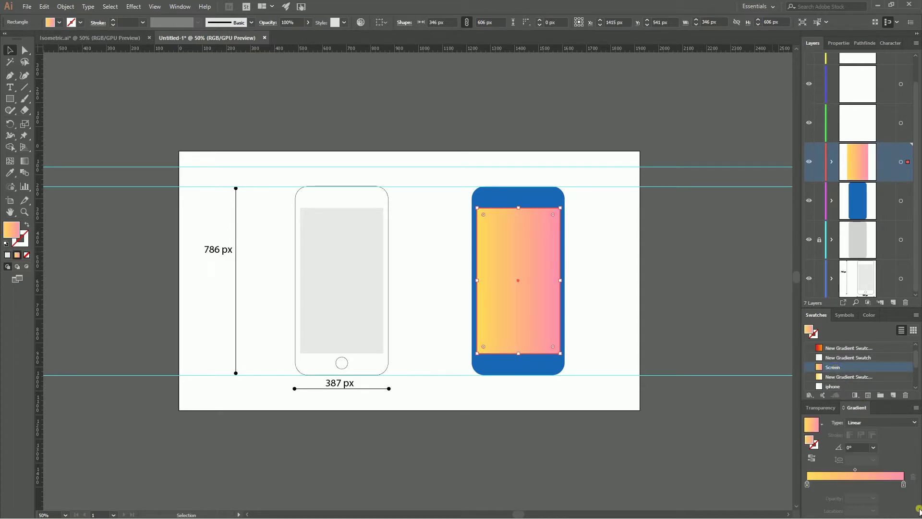
click(904, 484)
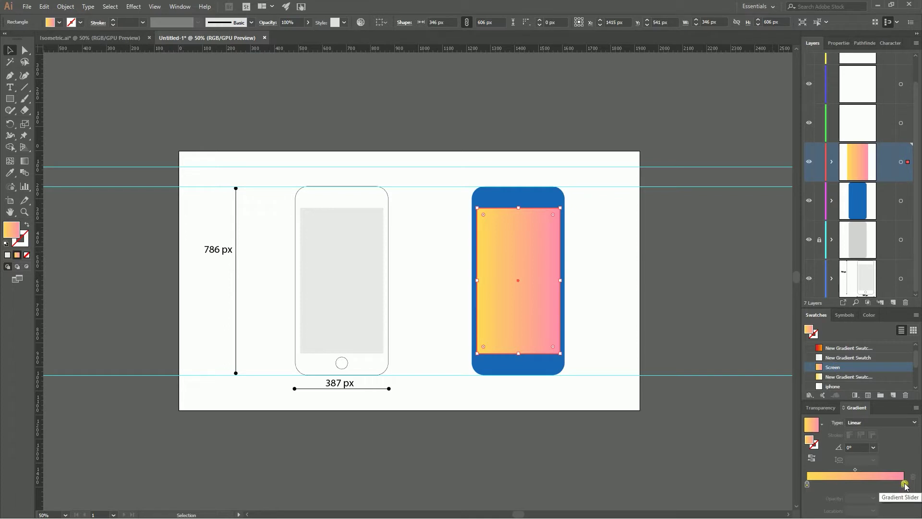
drag(905, 485, 903, 487)
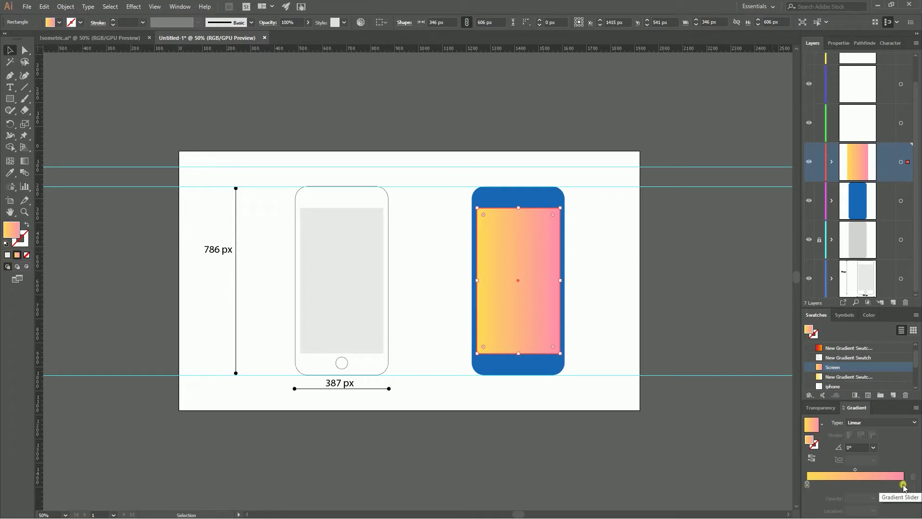
click(807, 485)
double_click(807, 485)
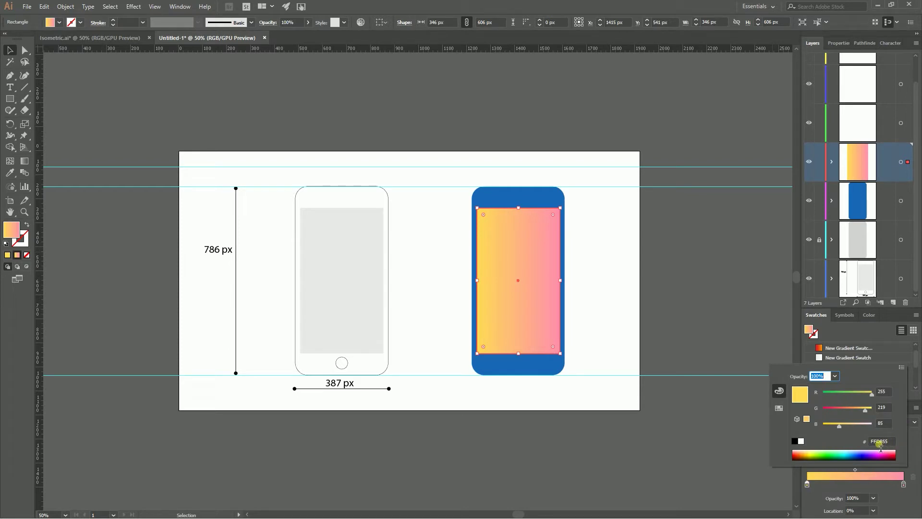
key(super+plus)
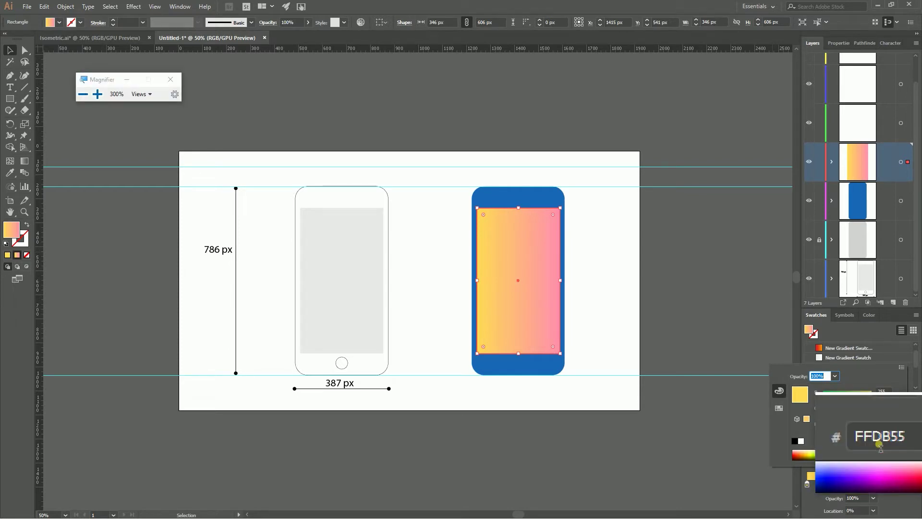
key(super+Escape)
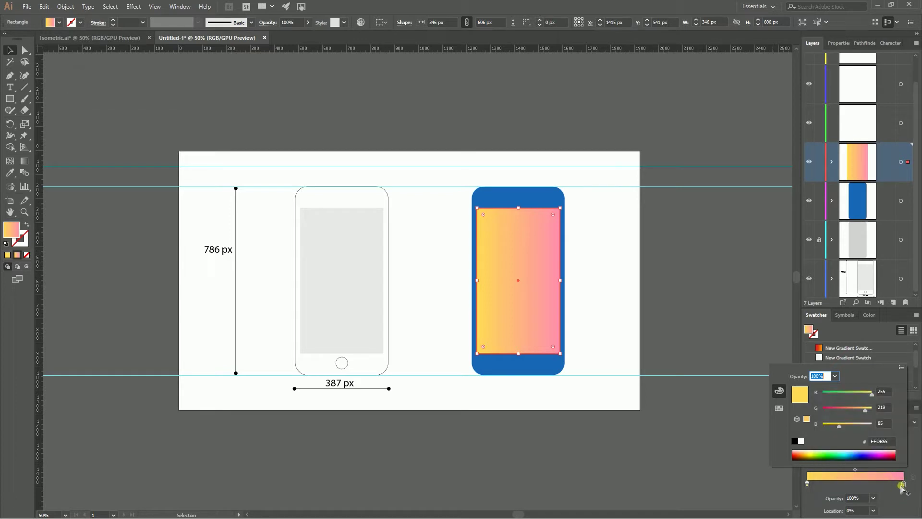
Check the pink FF8FAD right stop and set the screen gradient angle to 120°
click(904, 484)
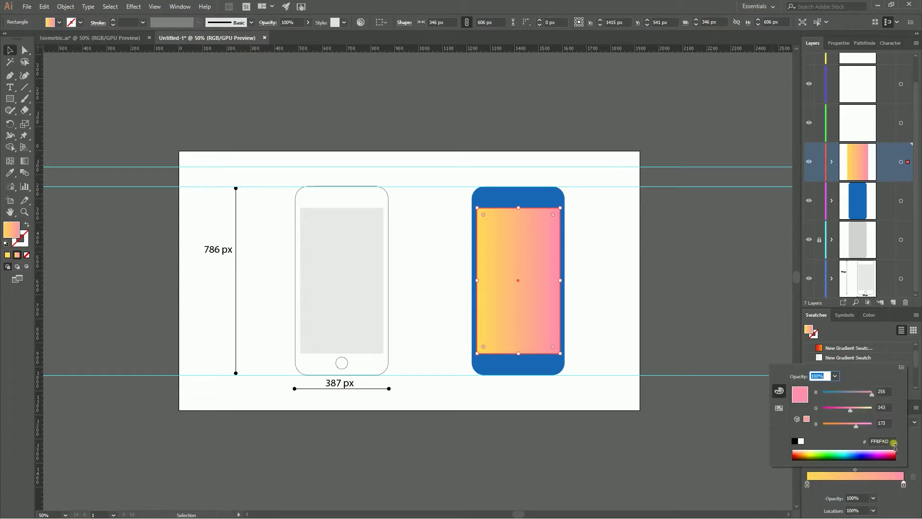
key(super+plus)
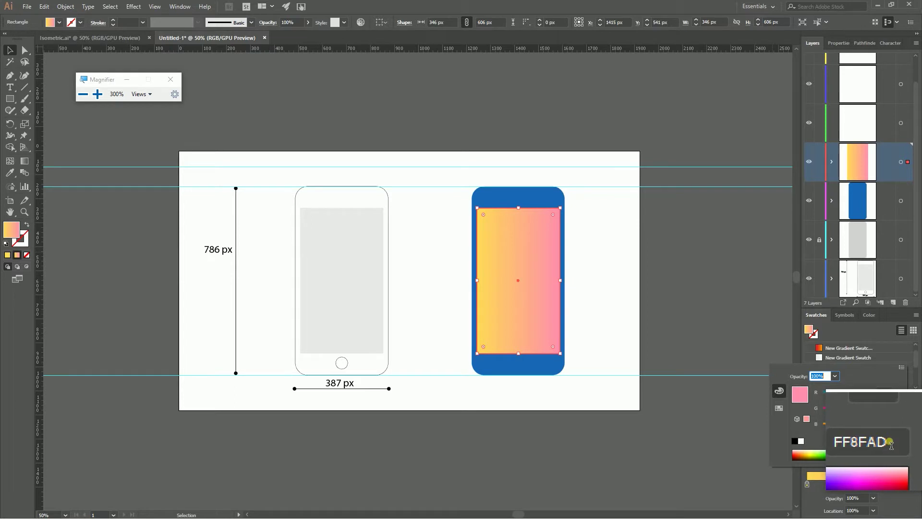
key(super+Escape)
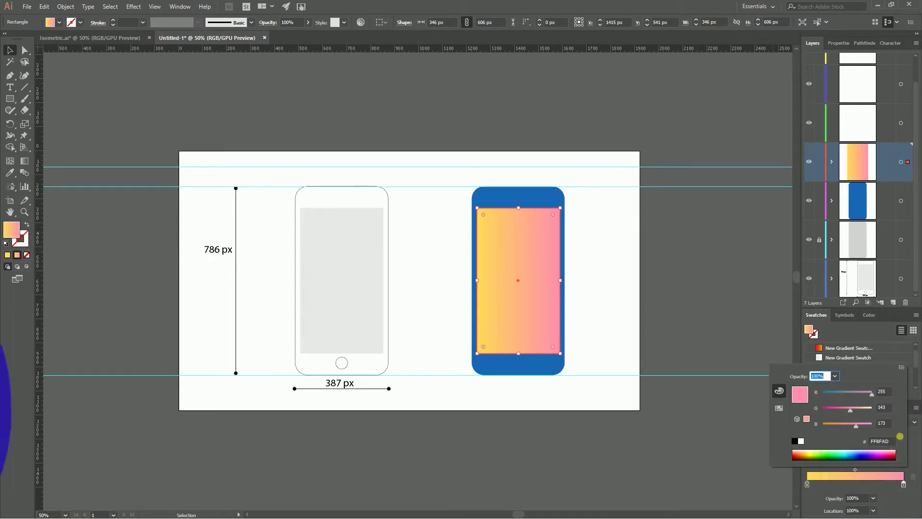
click(911, 445)
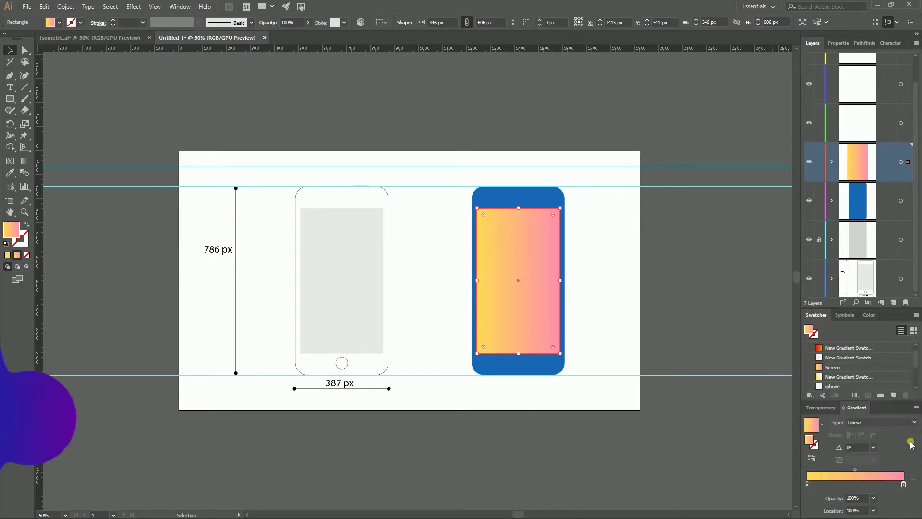
click(872, 448)
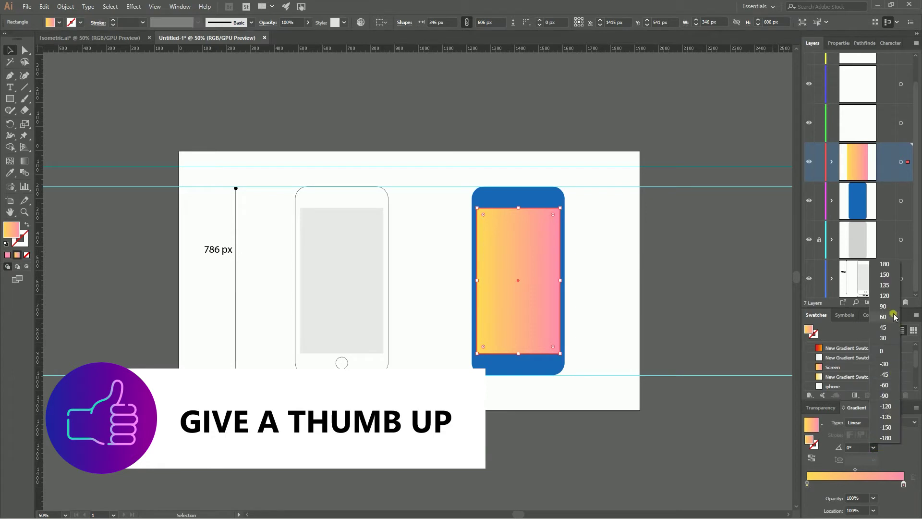
click(878, 298)
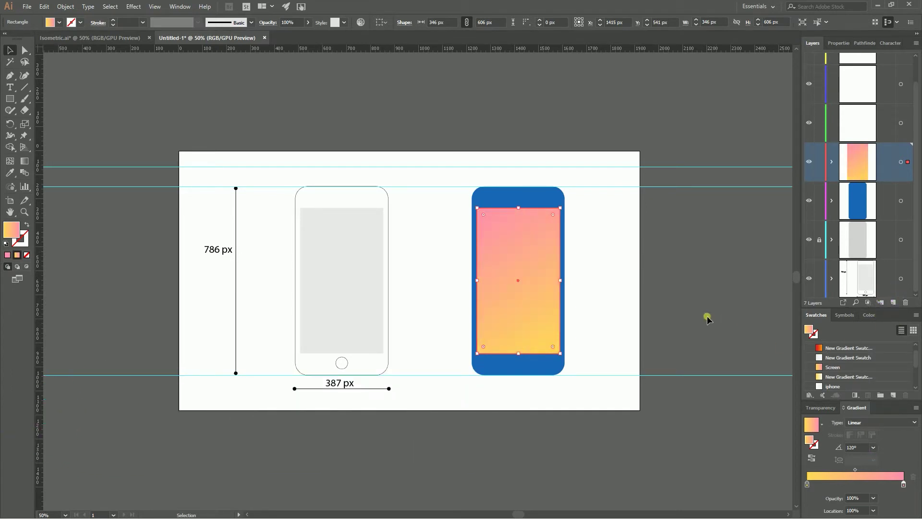
Save the screen rectangle's yellow-to-pink gradient as a new swatch named 'screen1'
click(690, 272)
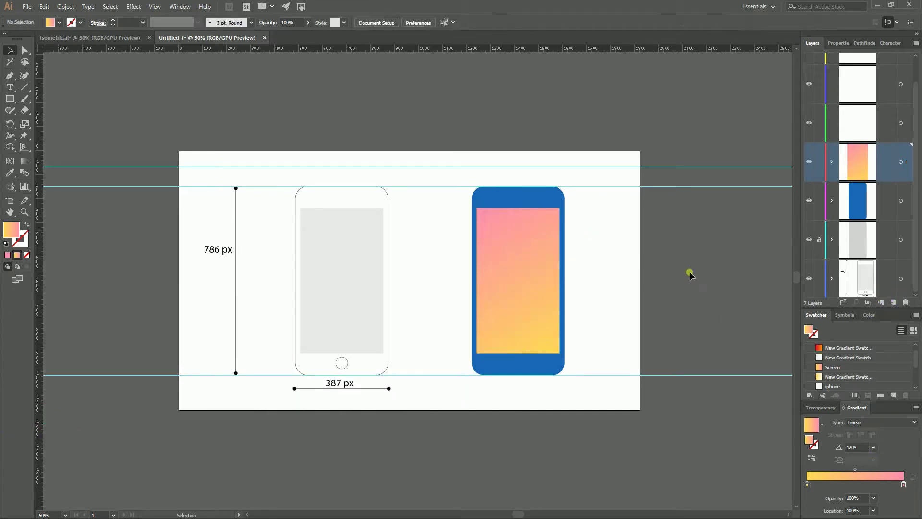
click(540, 288)
click(893, 394)
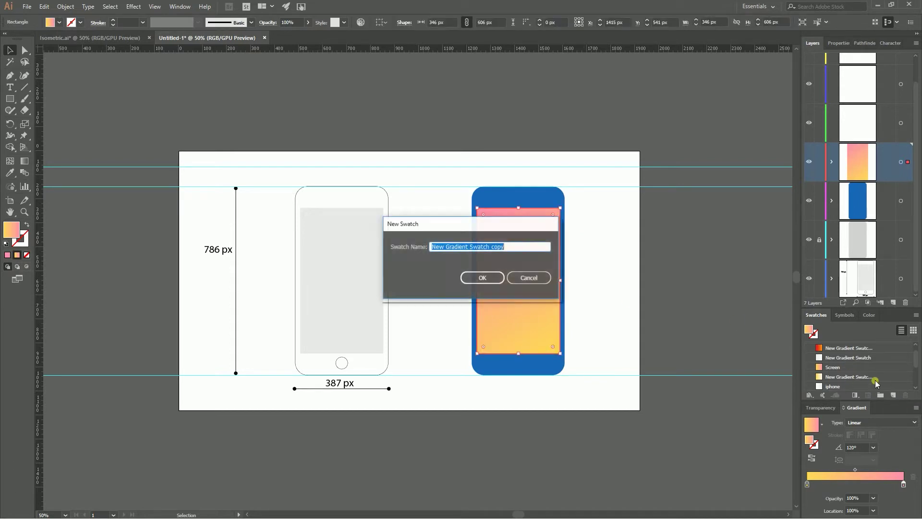
text(b)
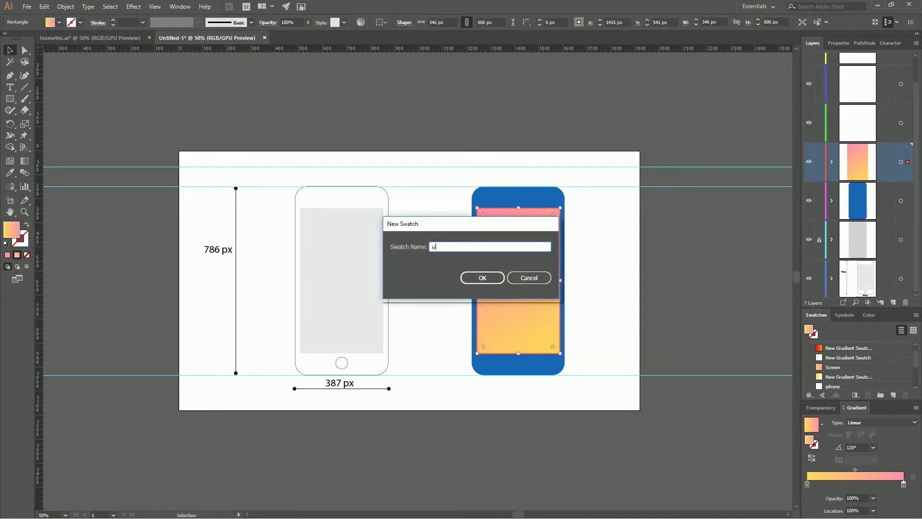
key(BackSpace)
text(screen1)
key(Return)
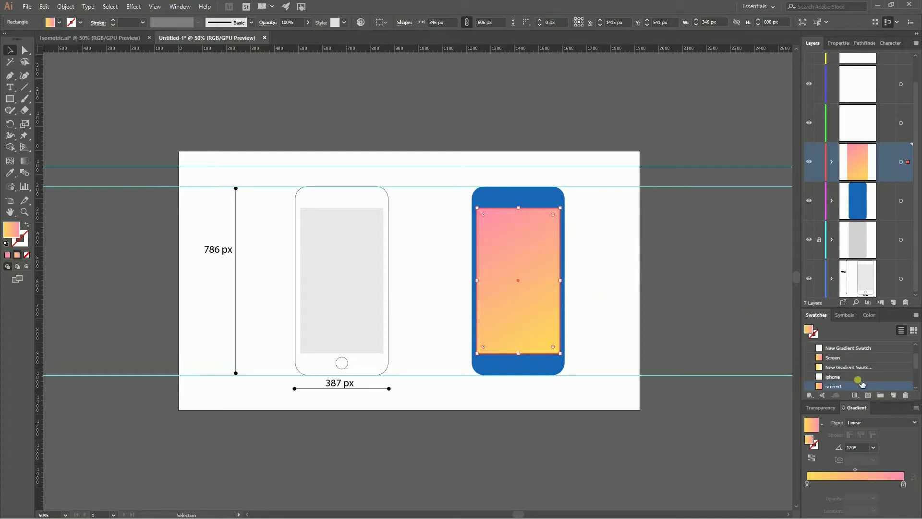
Replace the screen's gradient with a solid pink #FF8FAD fill
click(8, 256)
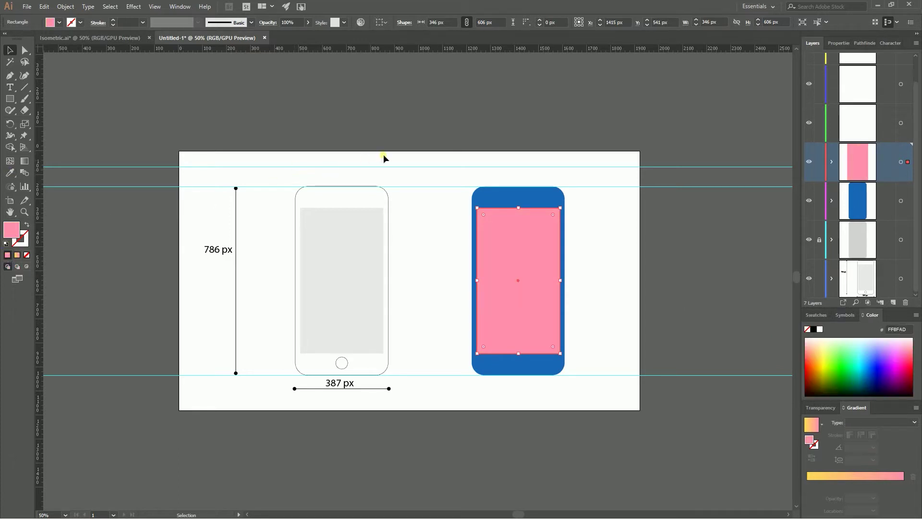
click(472, 114)
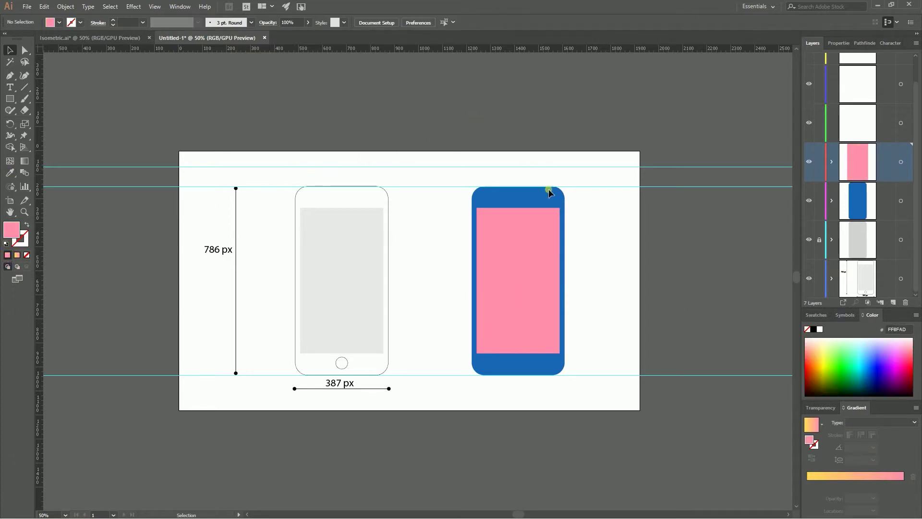
click(548, 241)
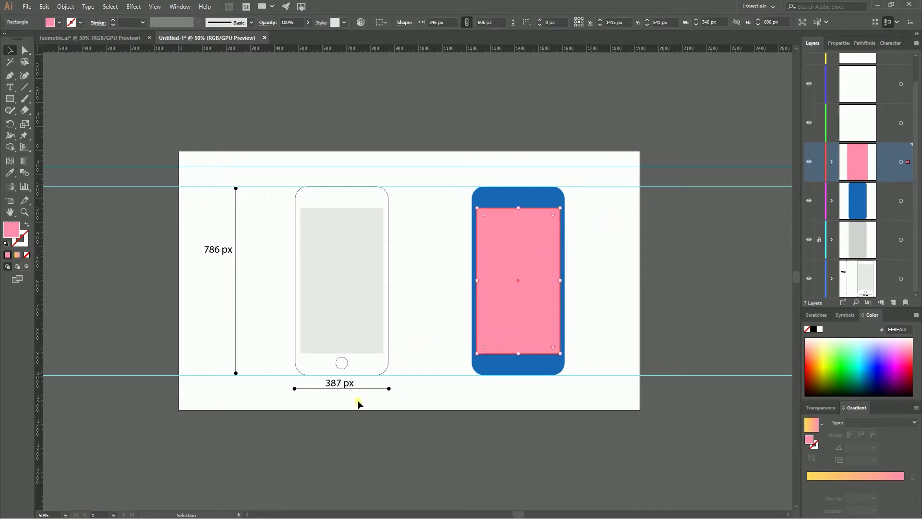
Copy the outline phone's home-button circle onto the blue phone, on the green layer, with a solid fill
drag(345, 365, 523, 363)
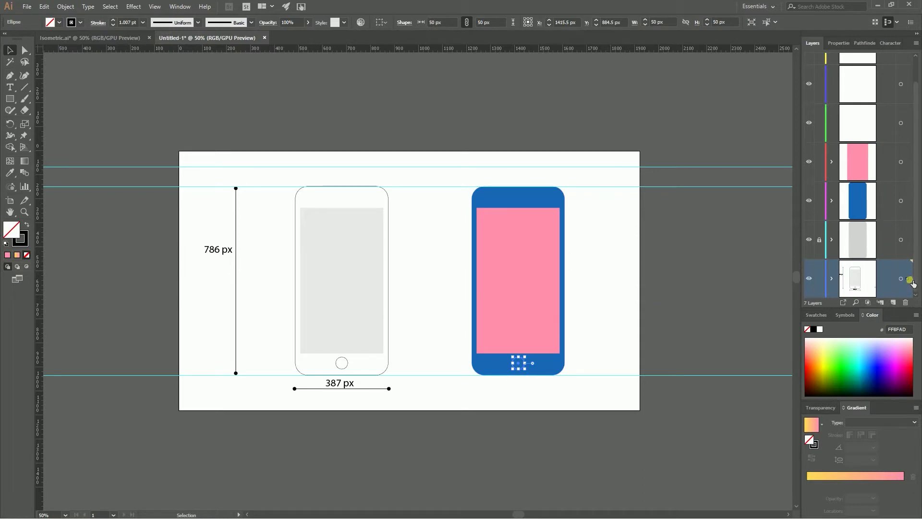
drag(911, 283, 908, 123)
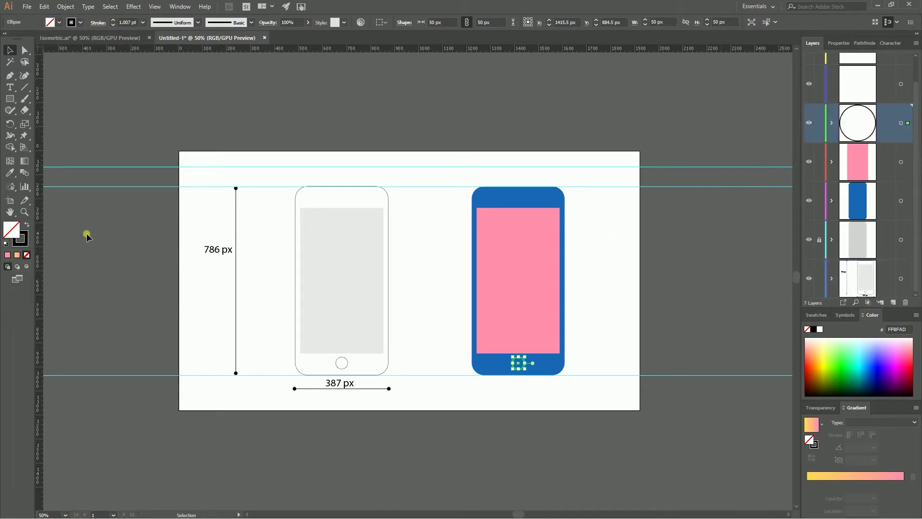
click(816, 315)
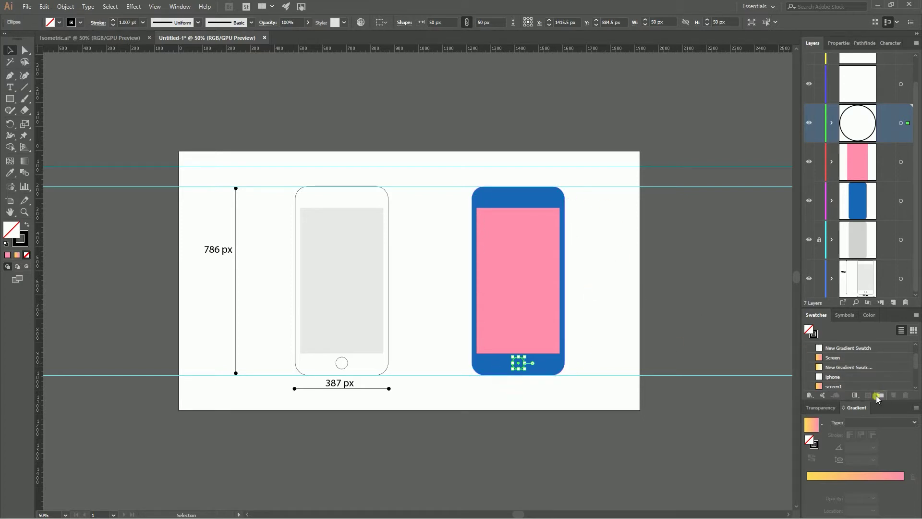
click(26, 224)
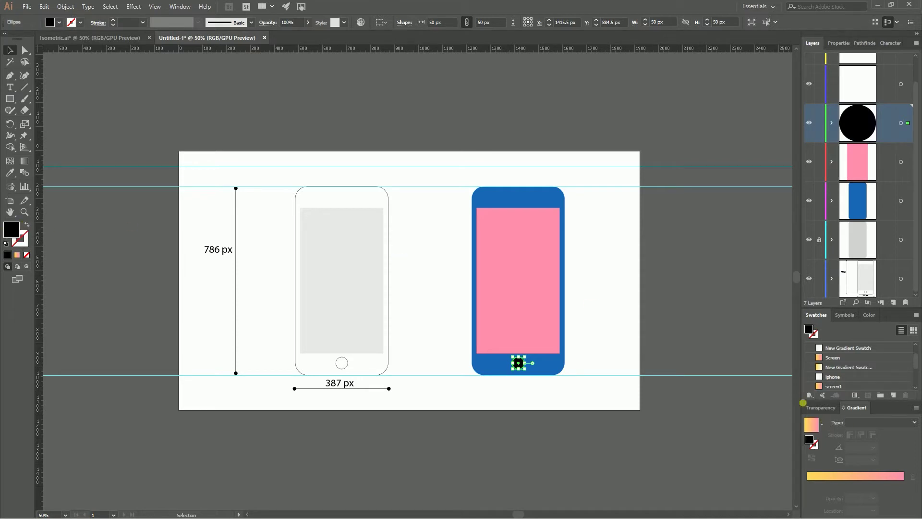
Change the 50 px home-button circle's fill from black to light grey #F2F2F2
double_click(8, 233)
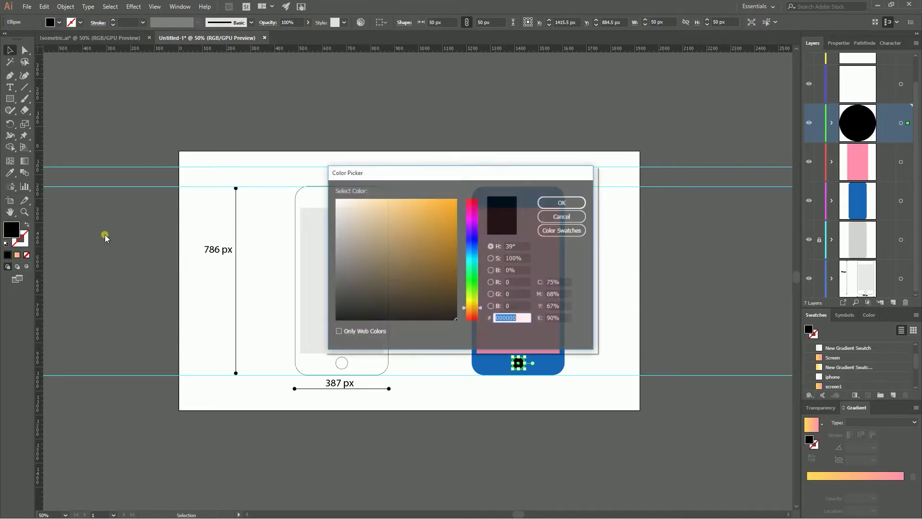
text(CECECE)
drag(332, 217, 329, 208)
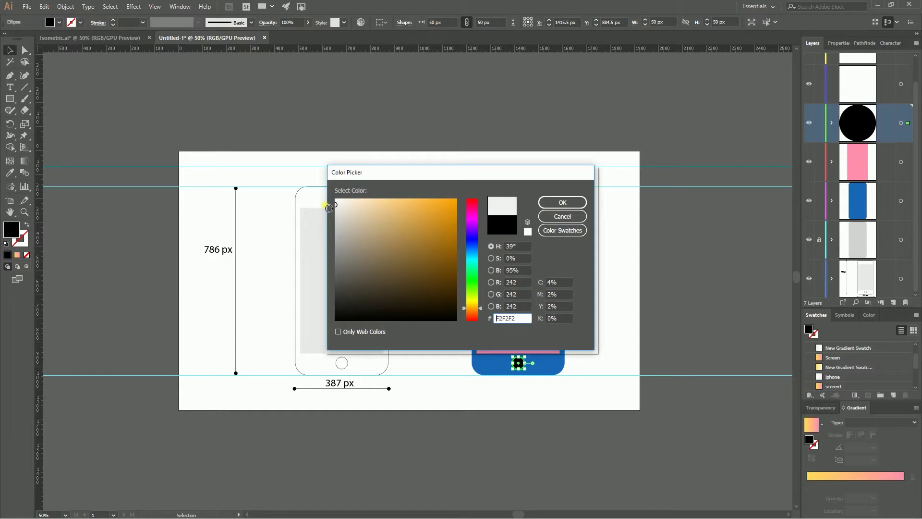
click(551, 210)
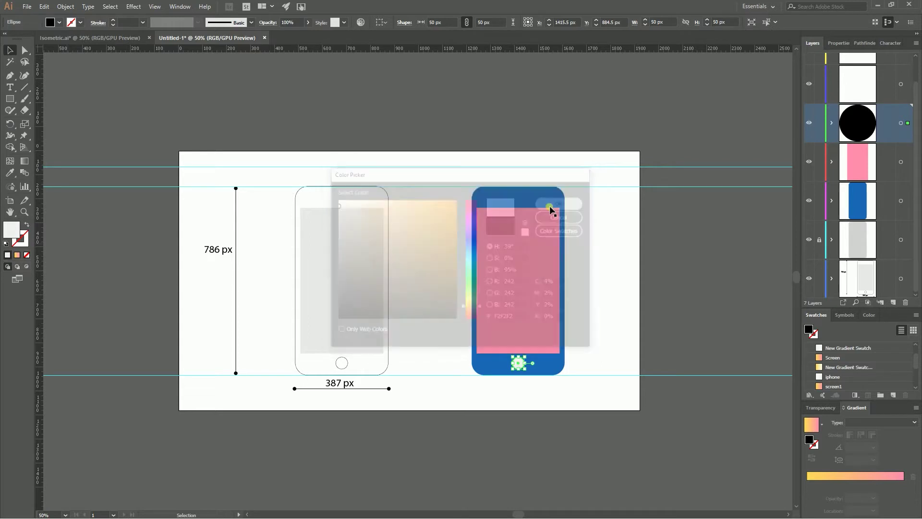
click(598, 260)
click(515, 367)
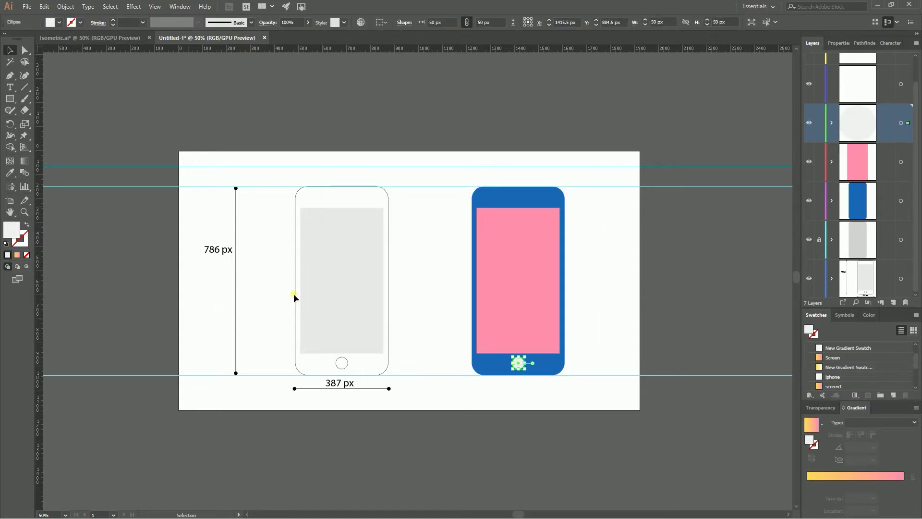
Paste a copy of the home button behind it and enlarge the copy to 61 px
key(a)
key(ctrl+plus)
key(ctrl+plus)
key(ctrl+plus)
key(v)
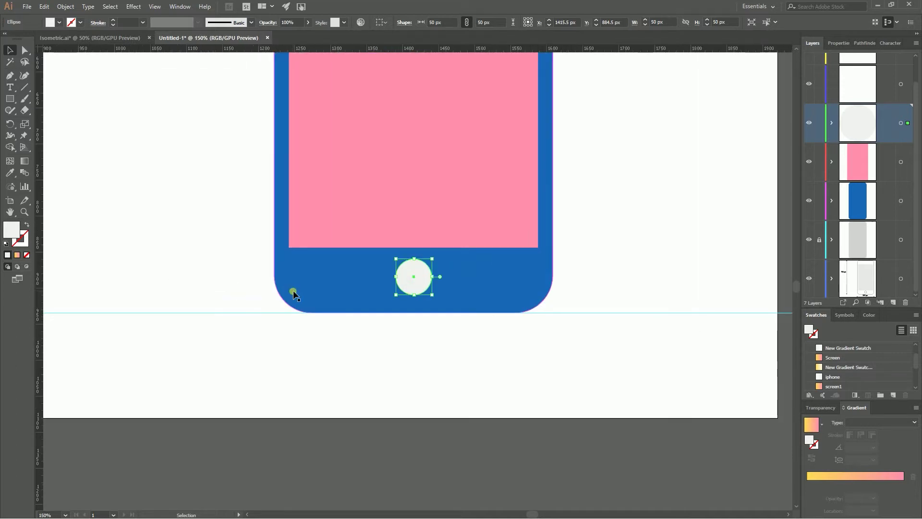
key(a)
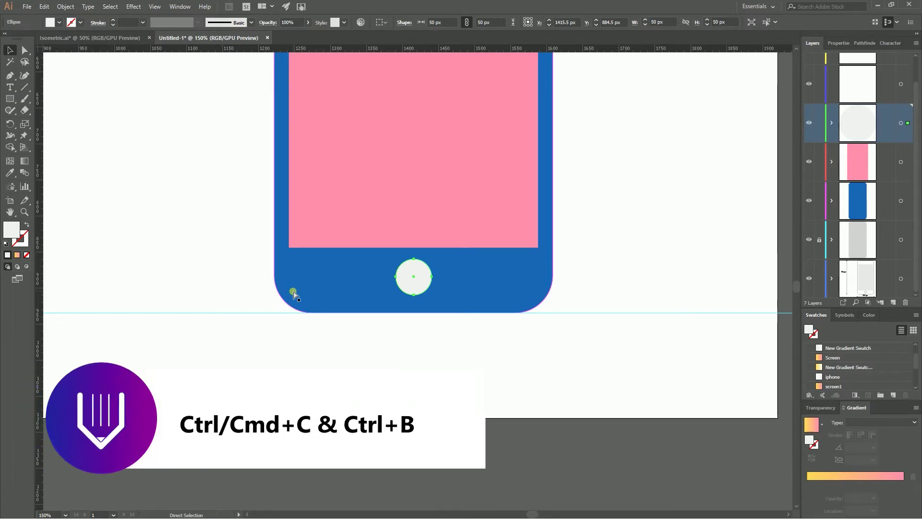
key(v)
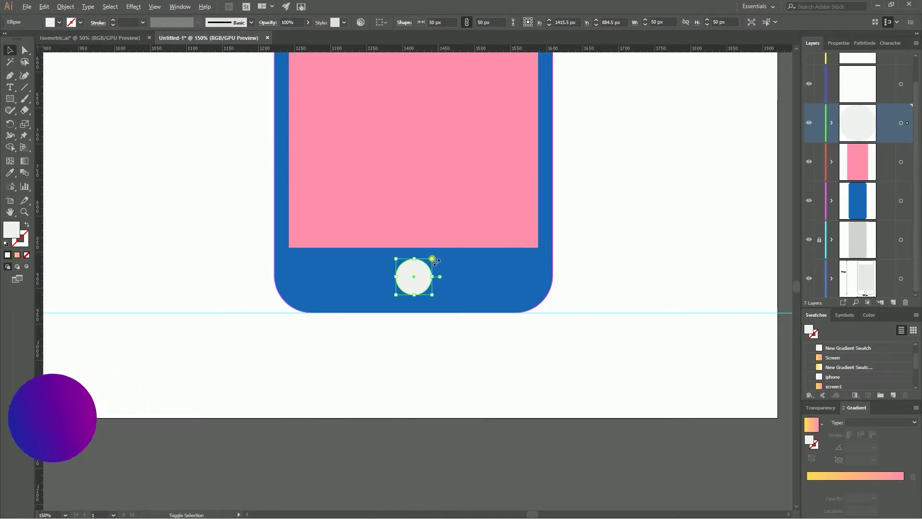
drag(438, 261, 439, 256)
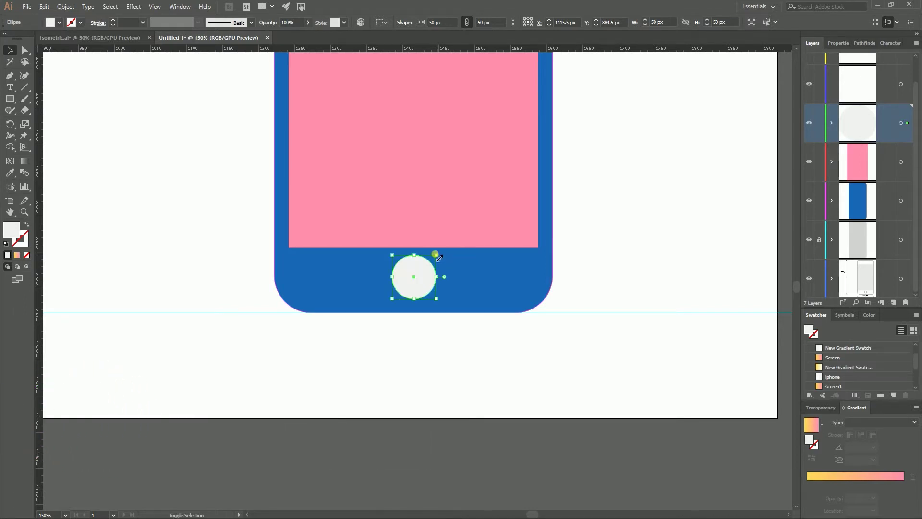
Fill the back circle with grey #D8D8D8, then zoom back out to both phones
double_click(12, 229)
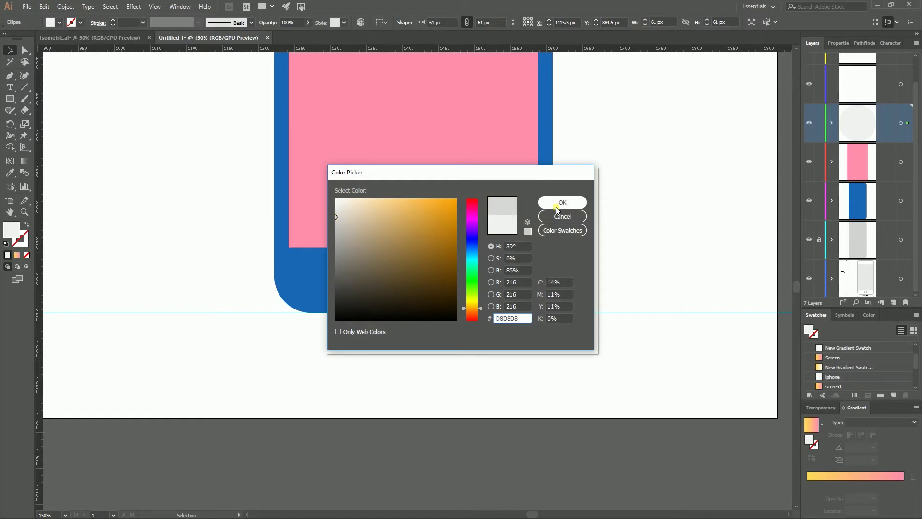
click(556, 208)
scroll(629, 199, up, 1)
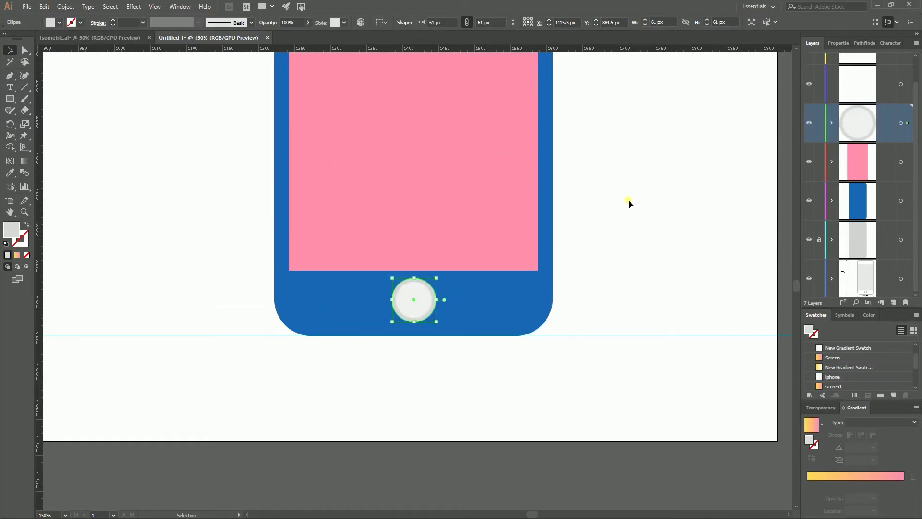
scroll(629, 200, up, 5)
scroll(627, 199, down, 1)
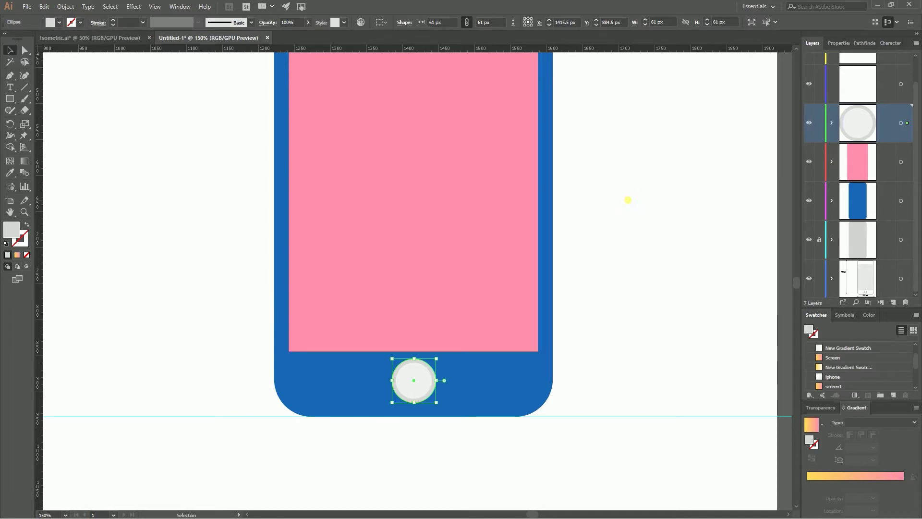
click(628, 199)
key(ctrl+minus)
key(ctrl+minus)
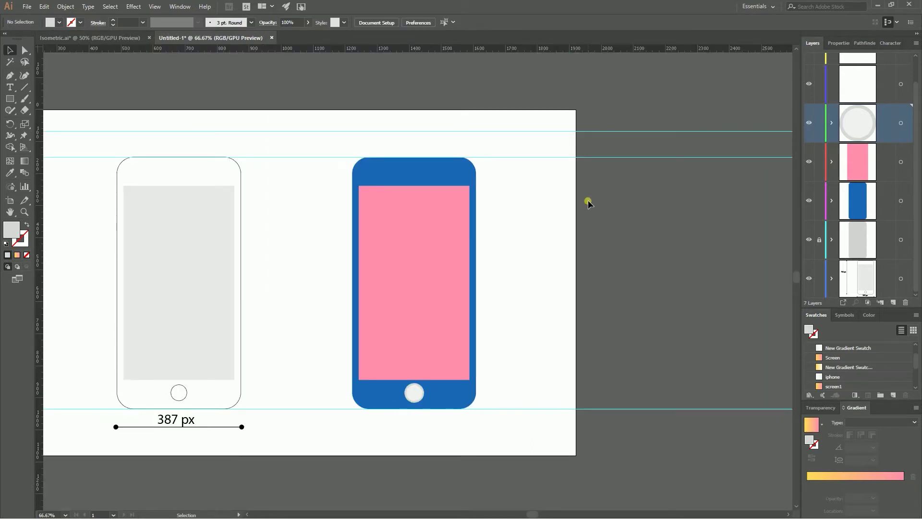
Duplicate the pink screen rectangle in front and move the copy to the top layer
click(431, 231)
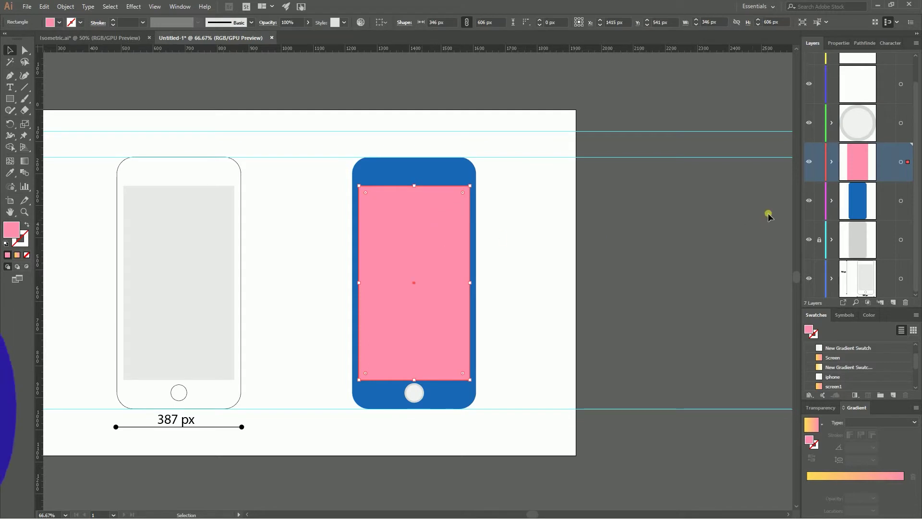
key(a)
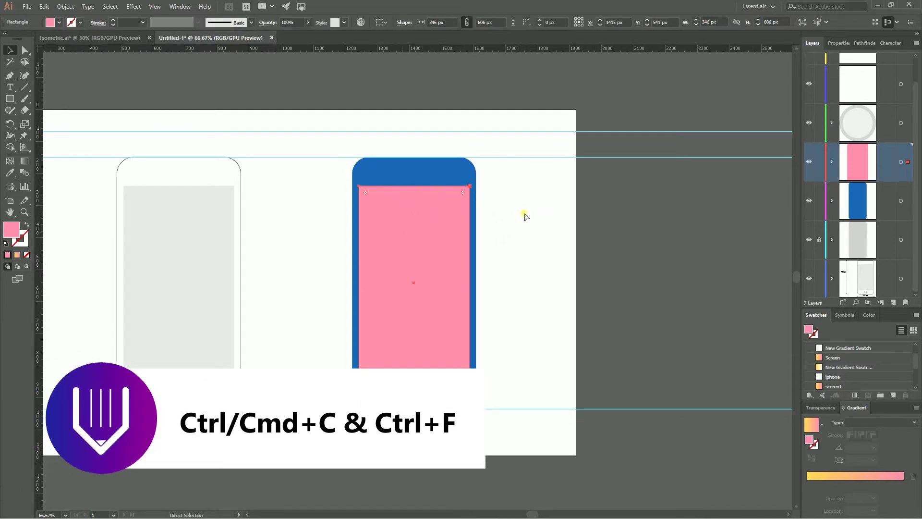
key(v)
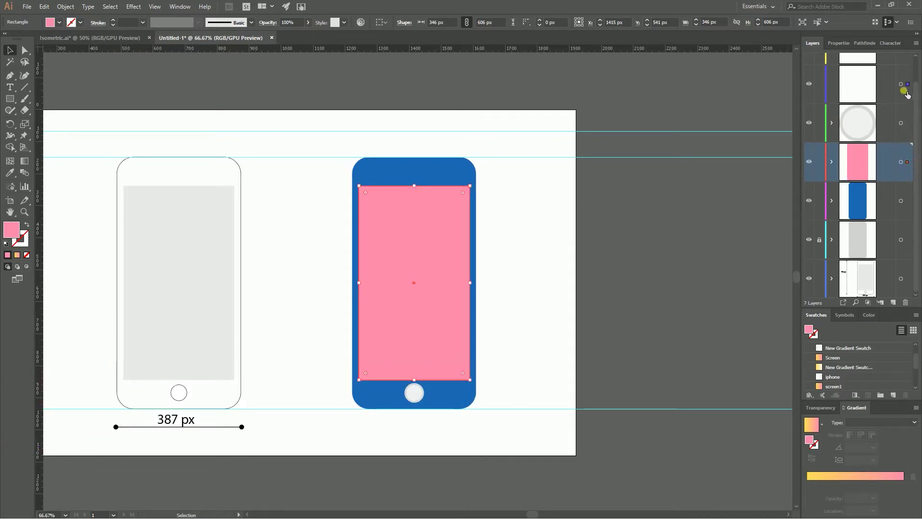
drag(907, 89, 906, 84)
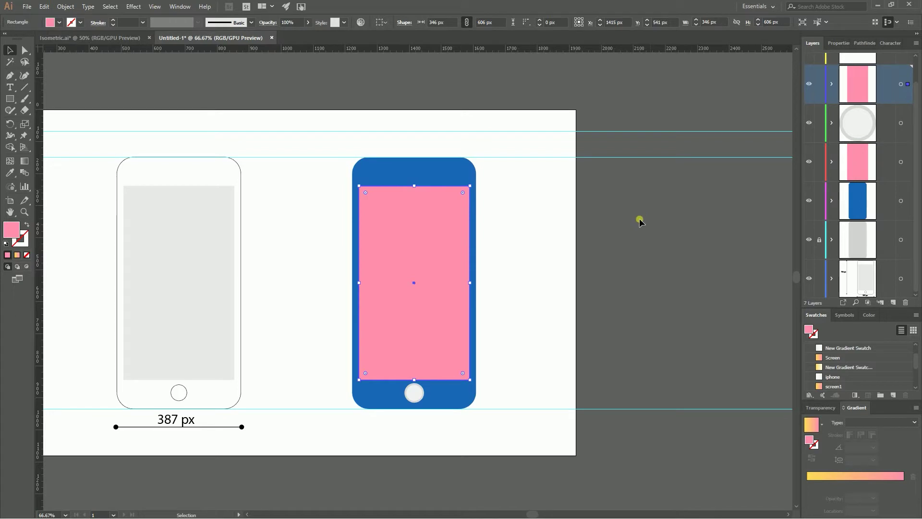
Fill the copy with the pink-to-yellow linear gradient at a 120° angle
click(863, 479)
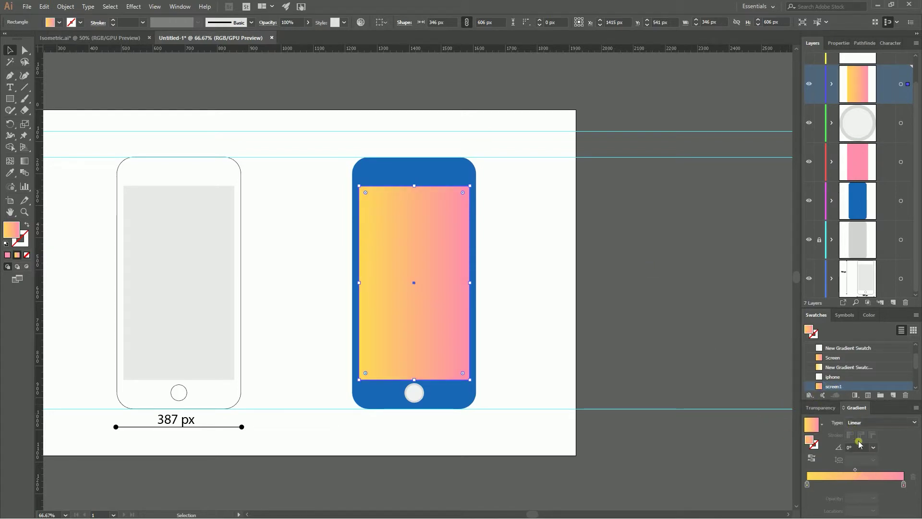
click(873, 447)
click(885, 296)
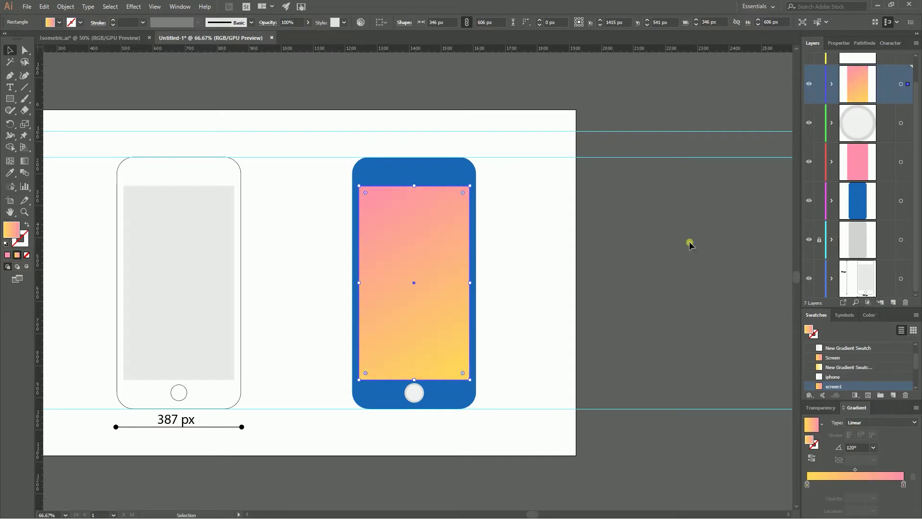
click(534, 205)
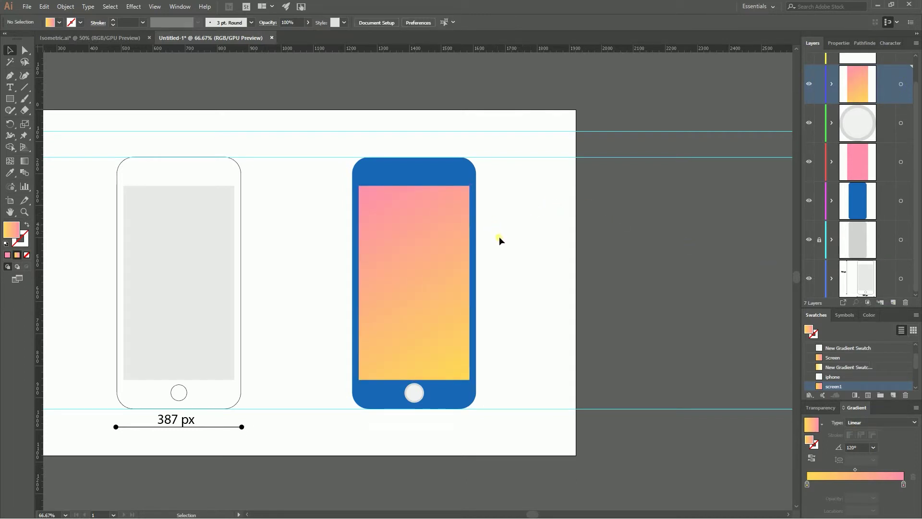
Draw a 264 × 264 px white circle in the middle of the phone screen
key(l)
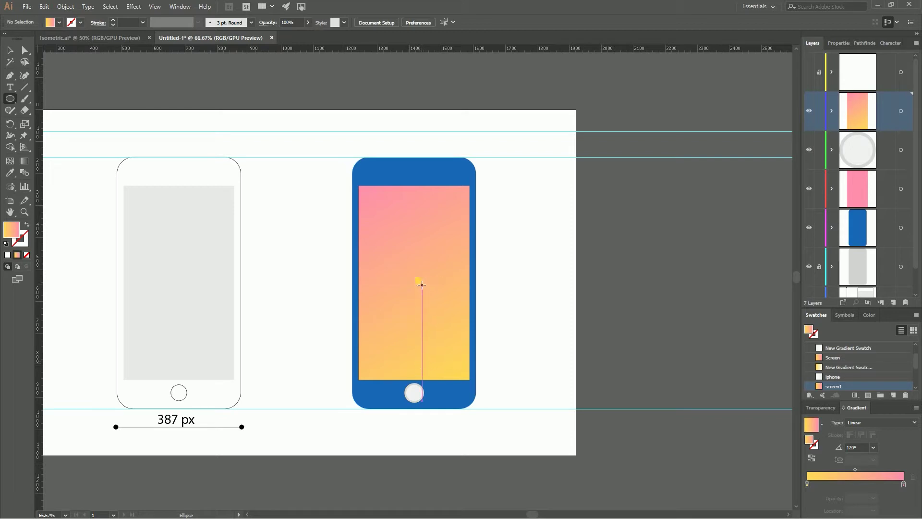
drag(416, 278, 441, 323)
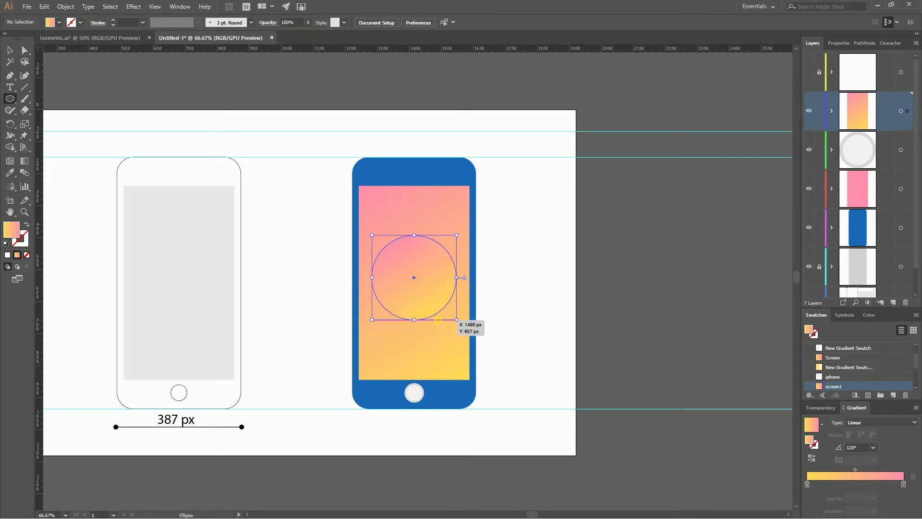
click(8, 255)
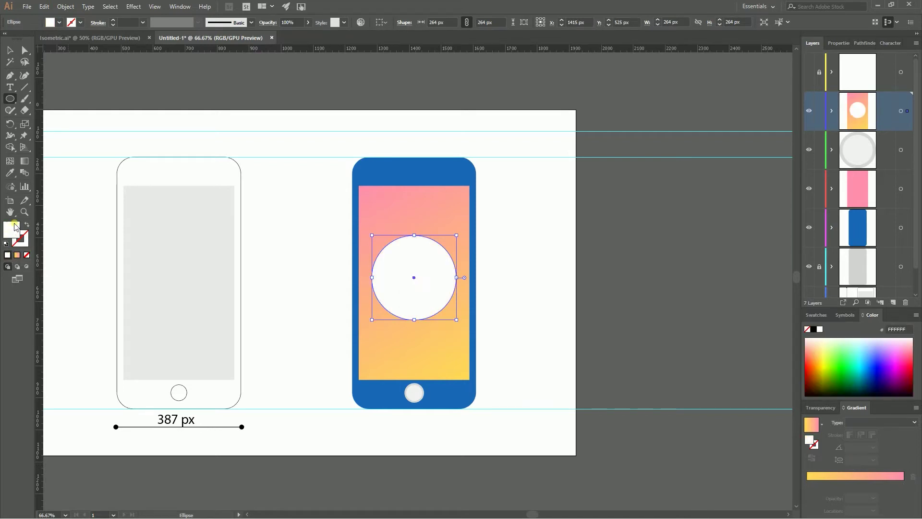
Change the circle's fill to orange #F47119
double_click(12, 232)
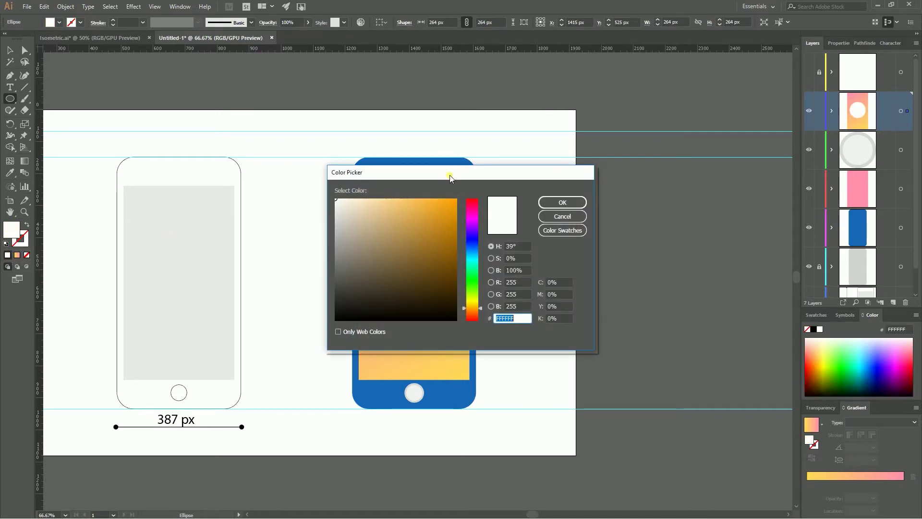
drag(449, 175, 697, 159)
click(720, 196)
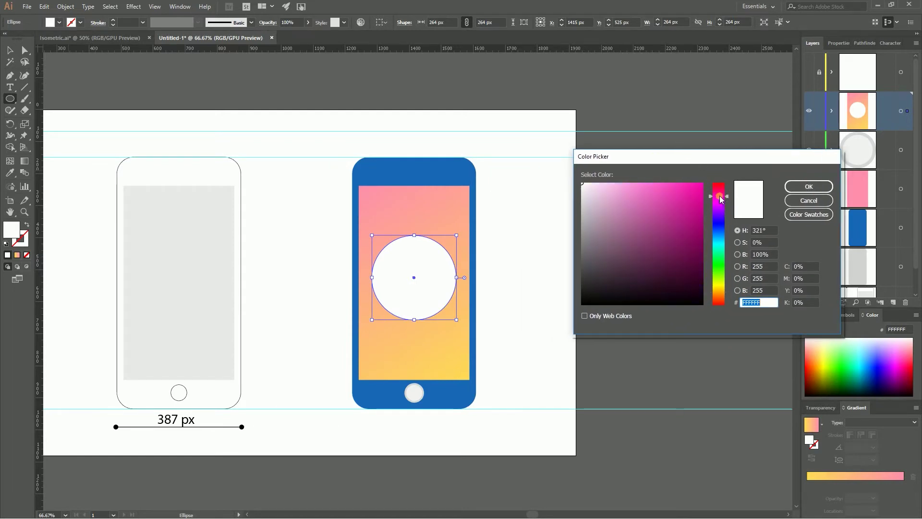
drag(720, 199, 720, 300)
click(685, 200)
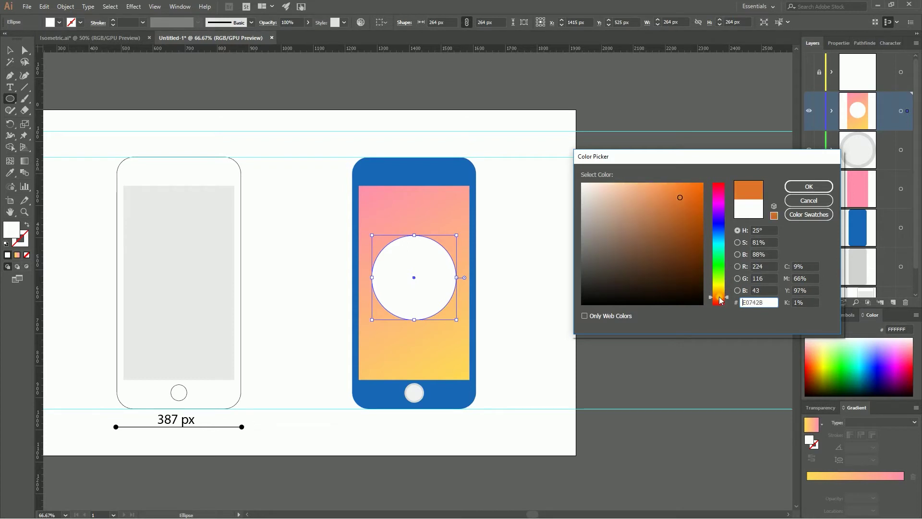
drag(685, 202, 691, 188)
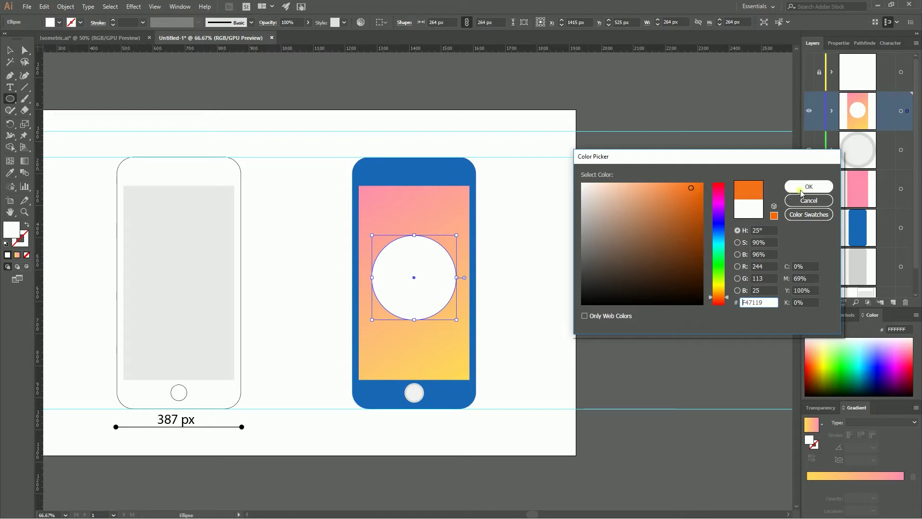
click(811, 188)
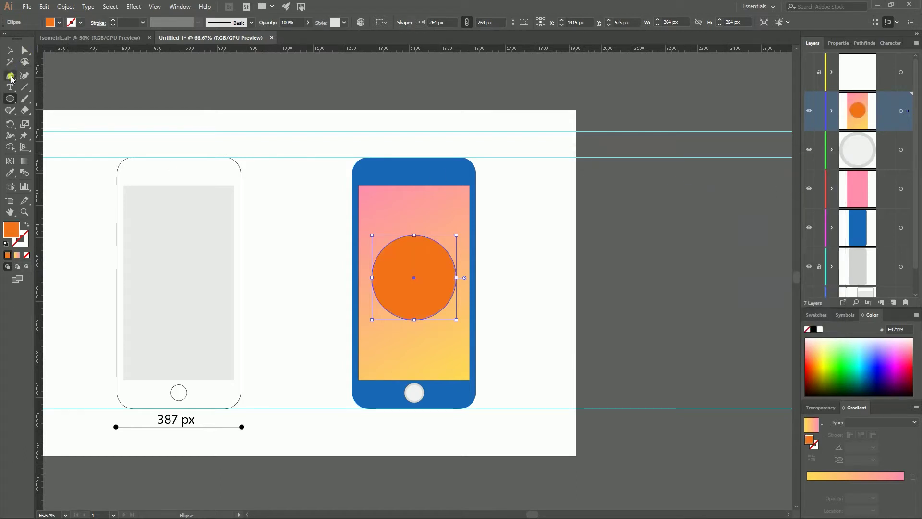
Draw a horizontal line across the circle with a 2 pt #212121 stroke
click(24, 87)
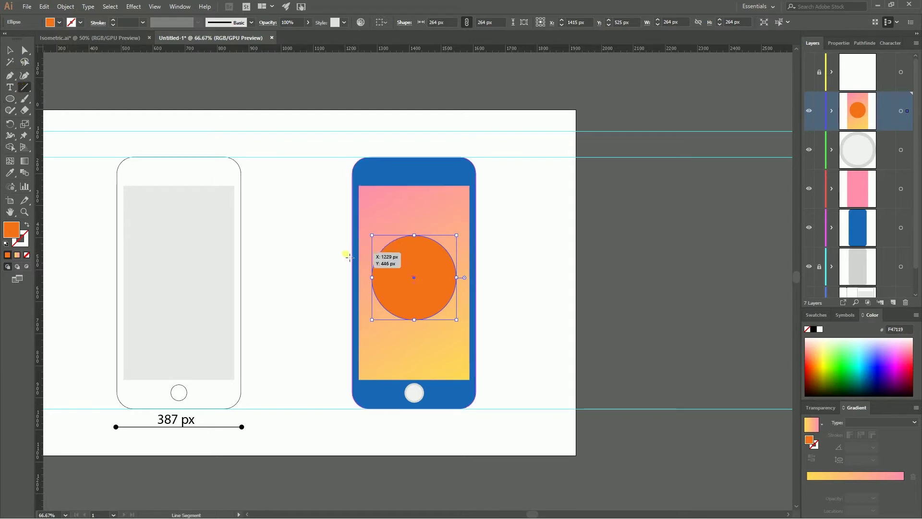
drag(343, 254, 490, 254)
click(6, 48)
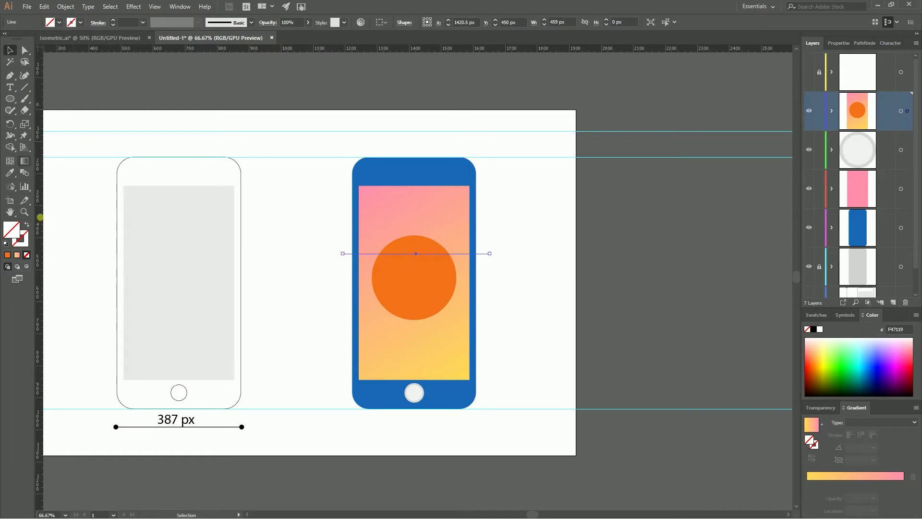
click(23, 240)
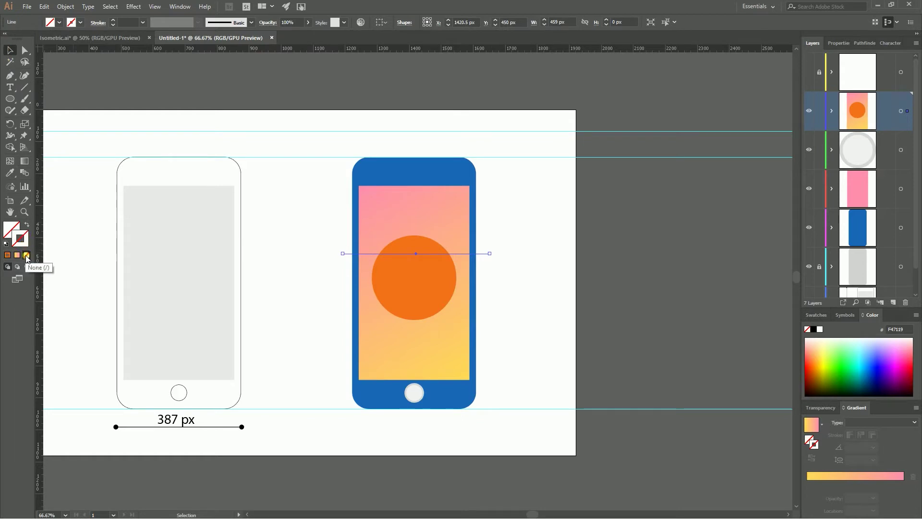
click(7, 256)
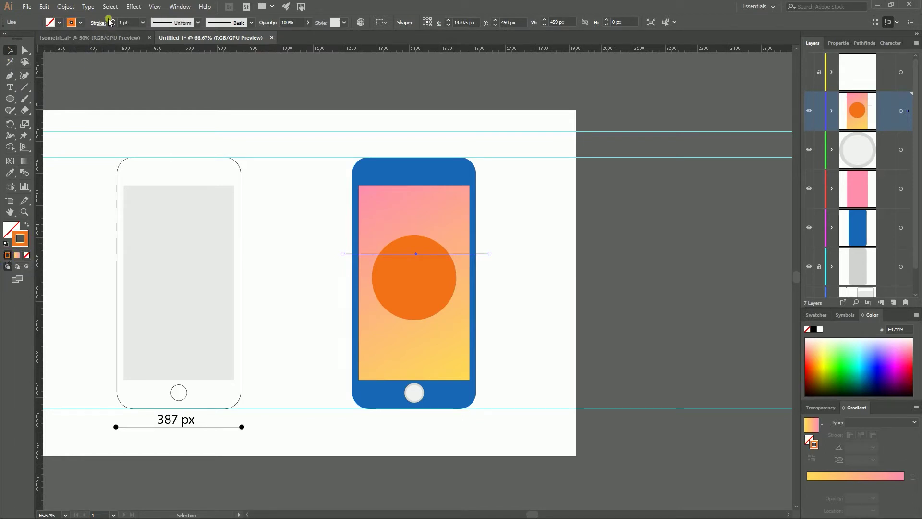
click(113, 20)
double_click(21, 238)
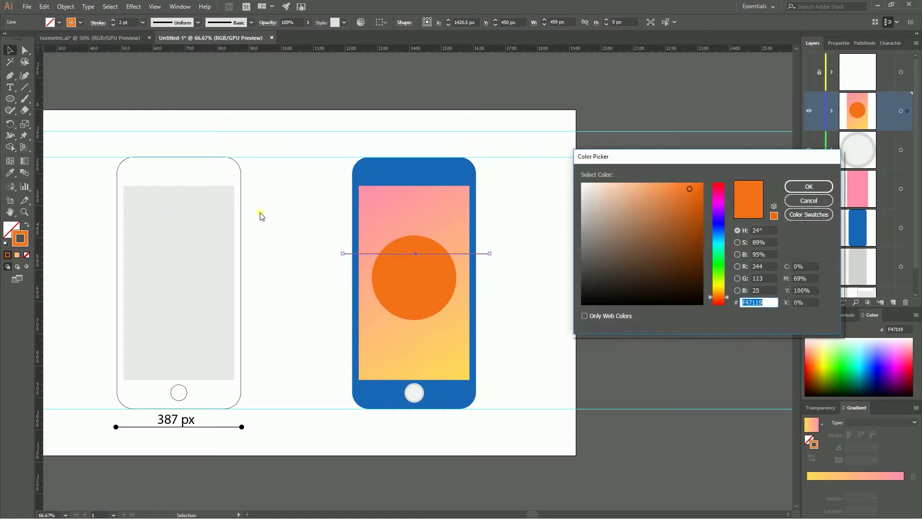
drag(615, 269, 580, 291)
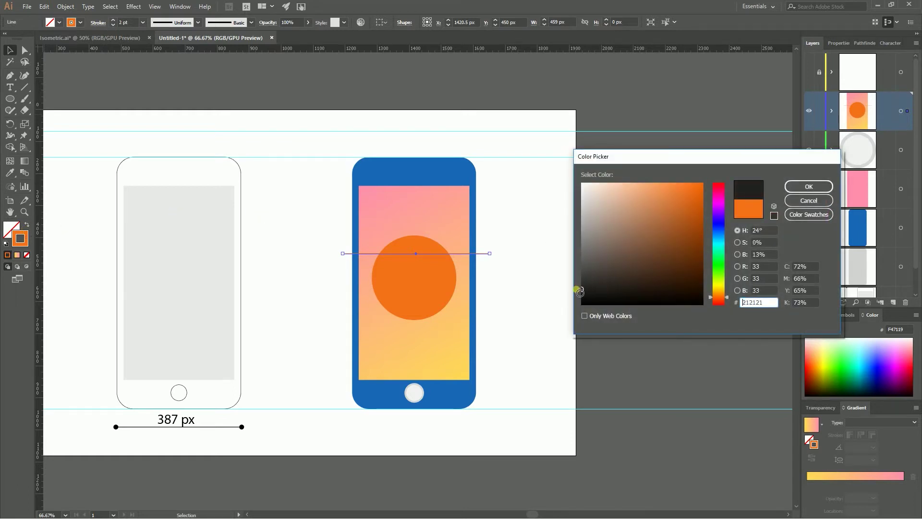
click(800, 186)
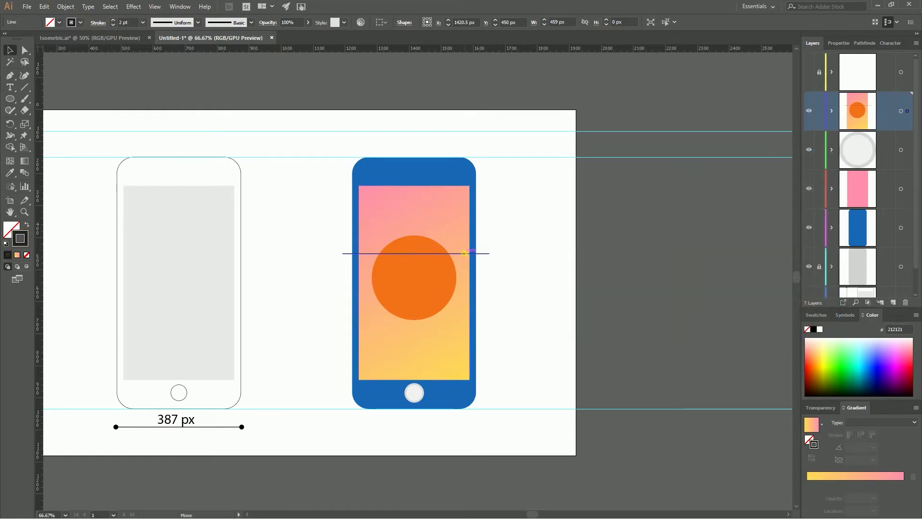
Repeat the line in 43 px steps down the circle, then select the lines with the circle
drag(469, 253, 453, 263)
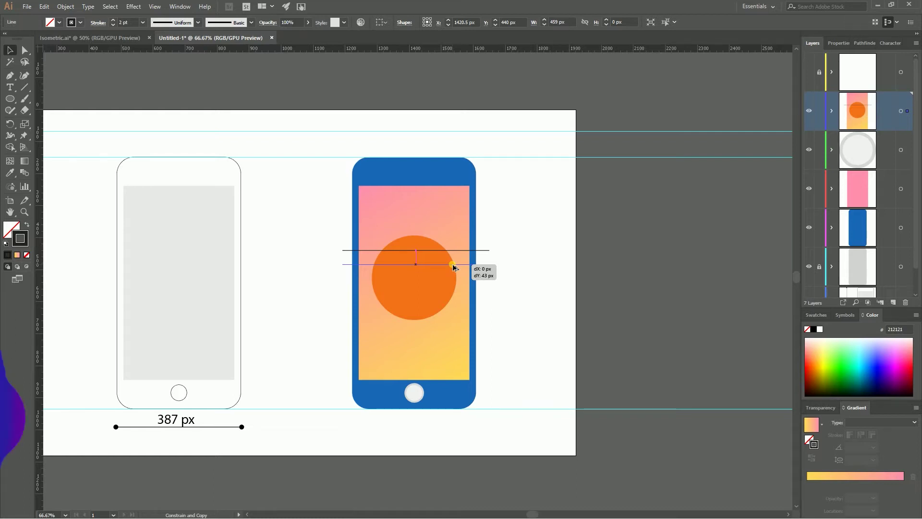
drag(453, 263, 453, 264)
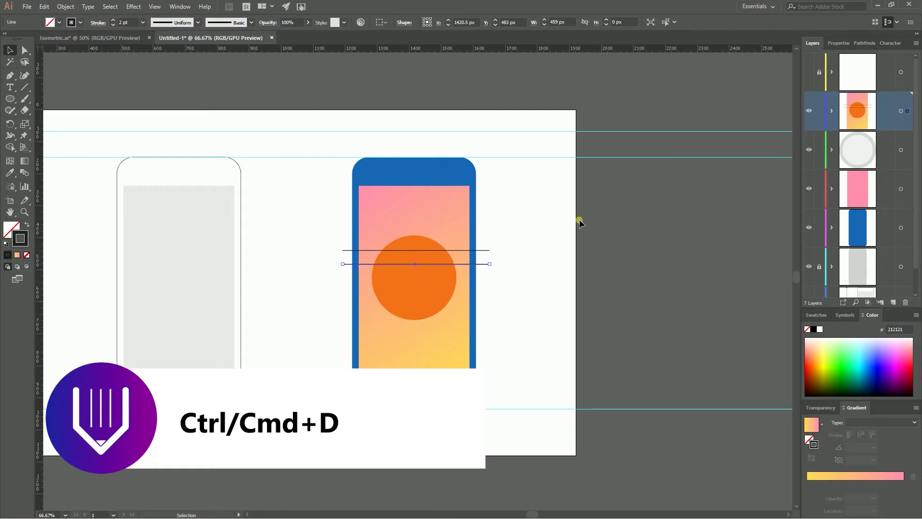
key(ctrl+d)
key(ctrl+d)
key(ctrl+d)
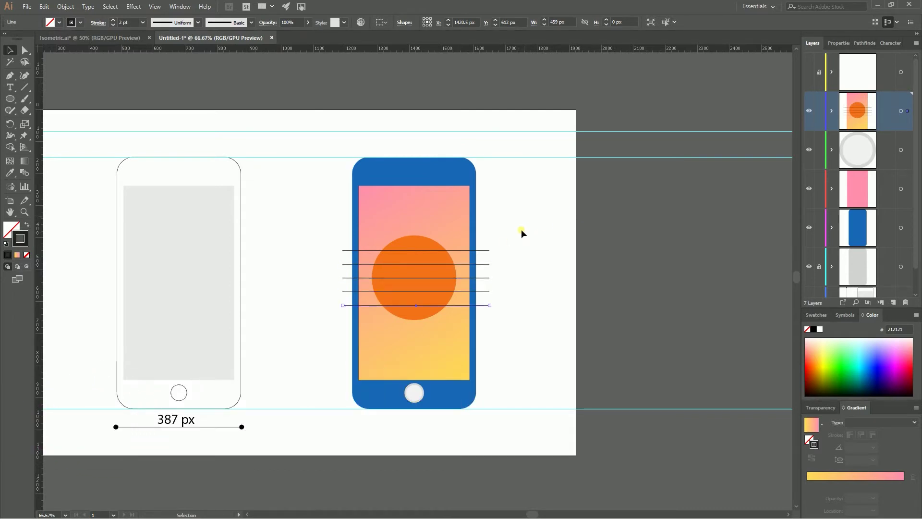
drag(491, 299, 486, 321)
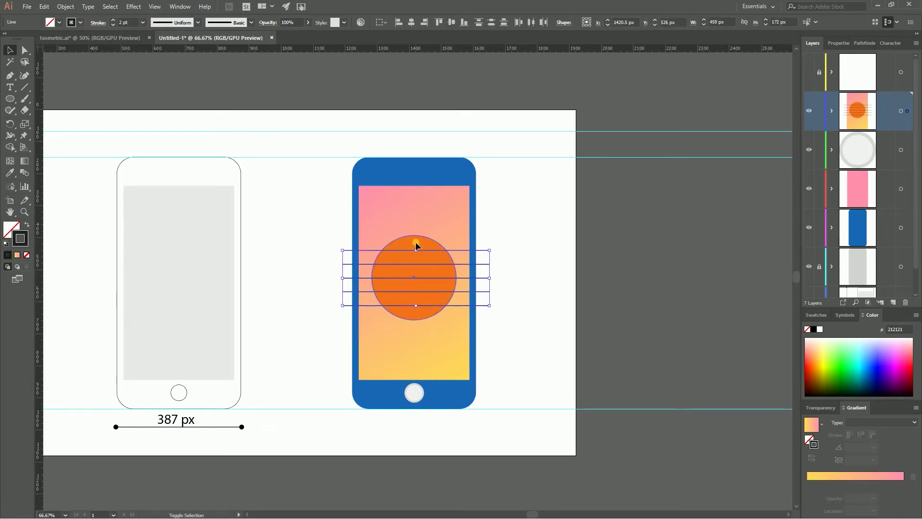
shift+click(411, 240)
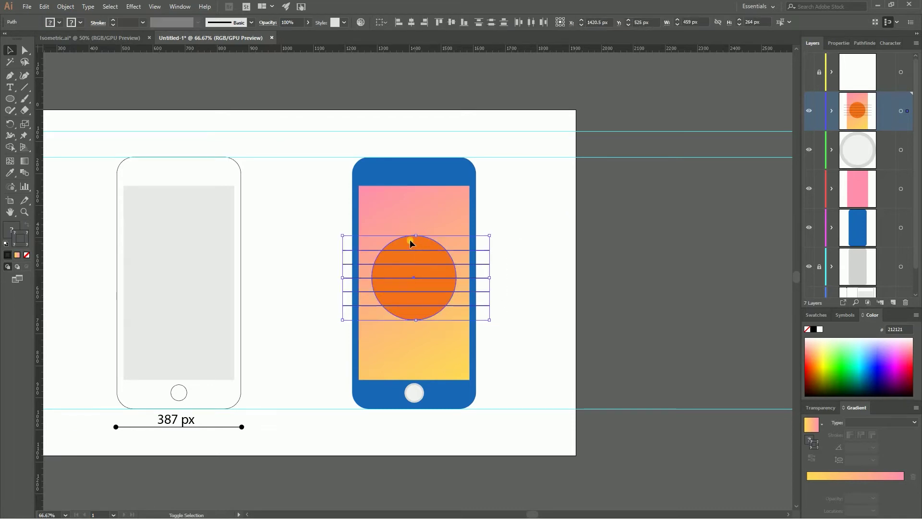
Divide the orange circle into bands along the lines with the Shape Builder tool
click(10, 148)
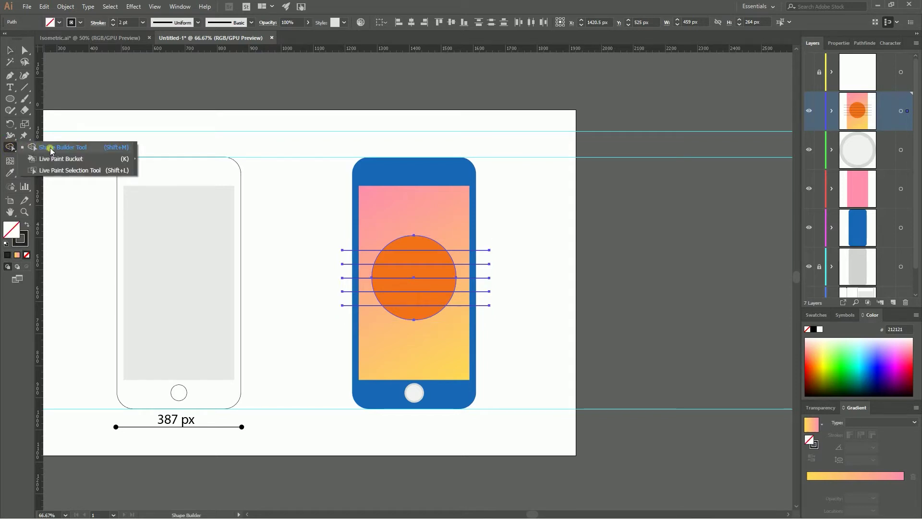
click(50, 149)
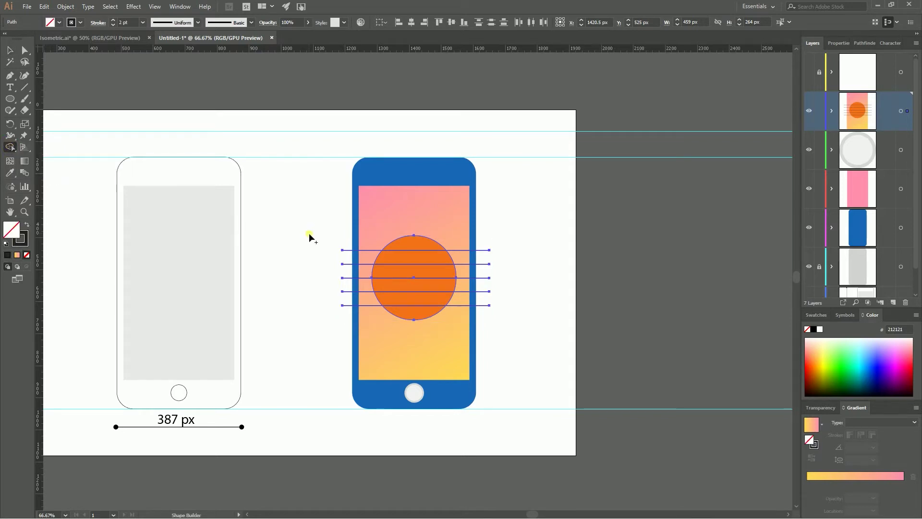
click(426, 258)
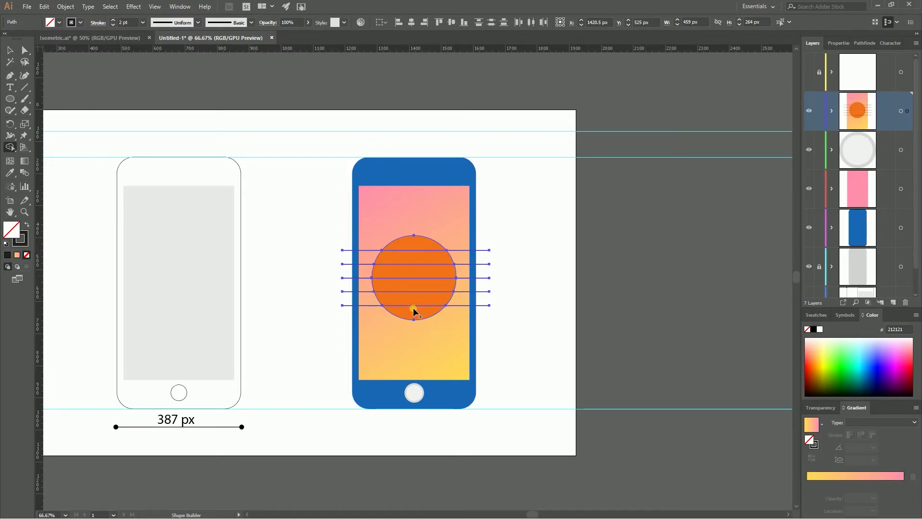
Delete the overhanging line ends on both sides and select several circle slices
click(10, 50)
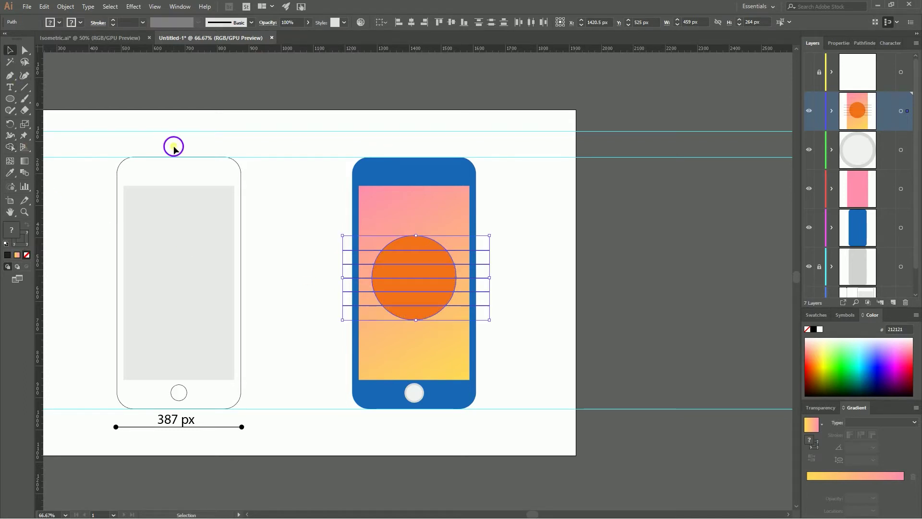
click(174, 148)
drag(508, 234, 486, 318)
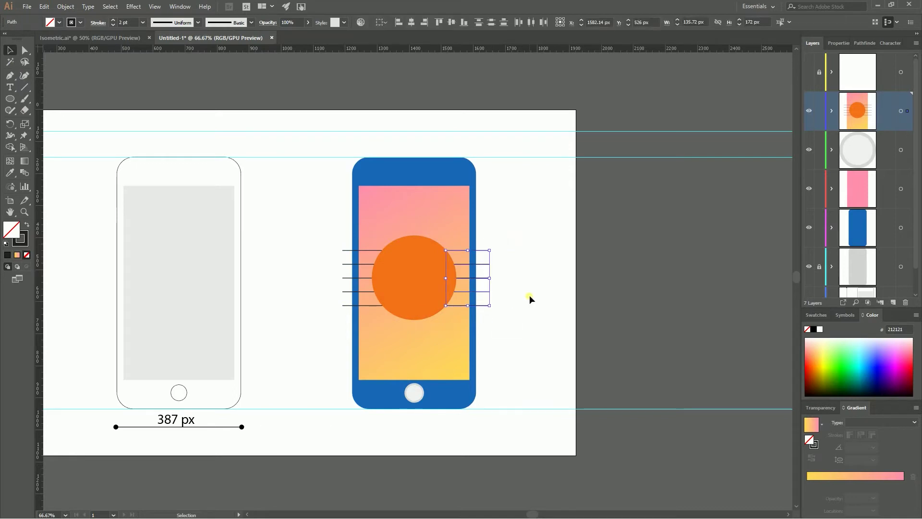
key(Delete)
drag(313, 230, 336, 299)
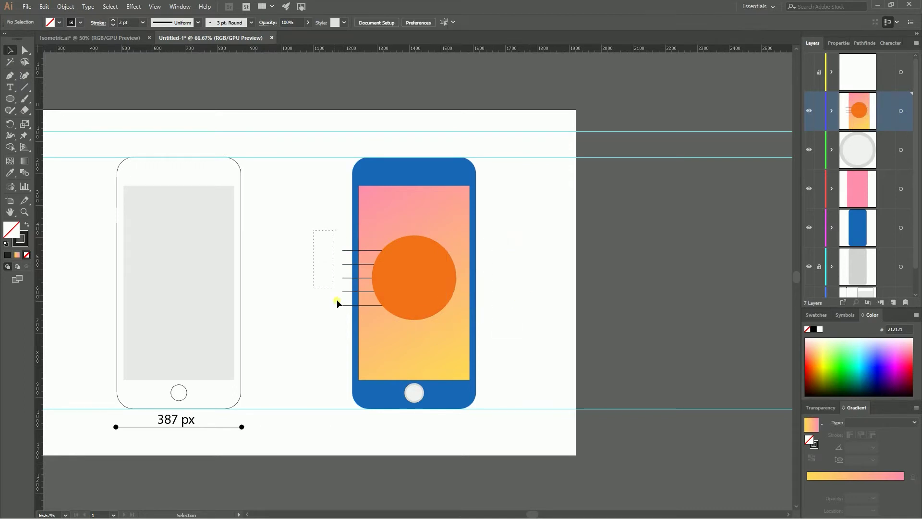
drag(346, 333, 346, 332)
key(Delete)
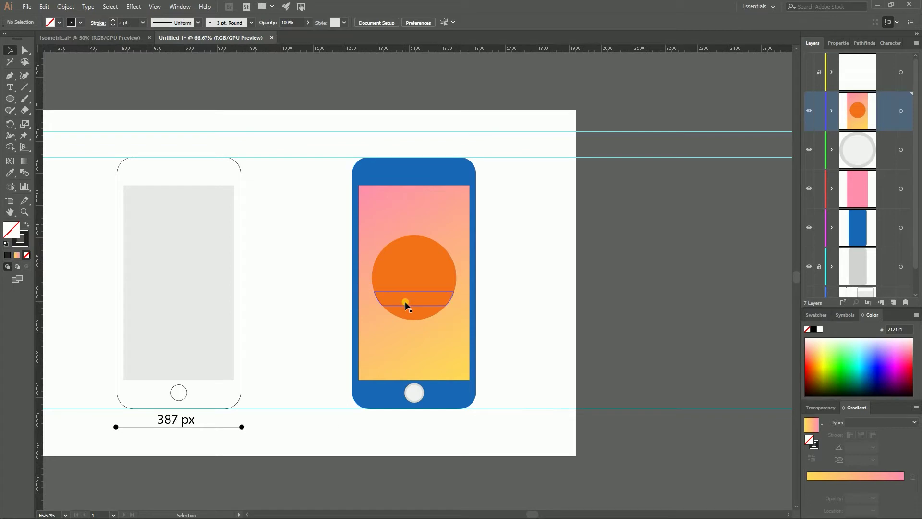
click(405, 301)
shift+click(405, 286)
shift+click(407, 273)
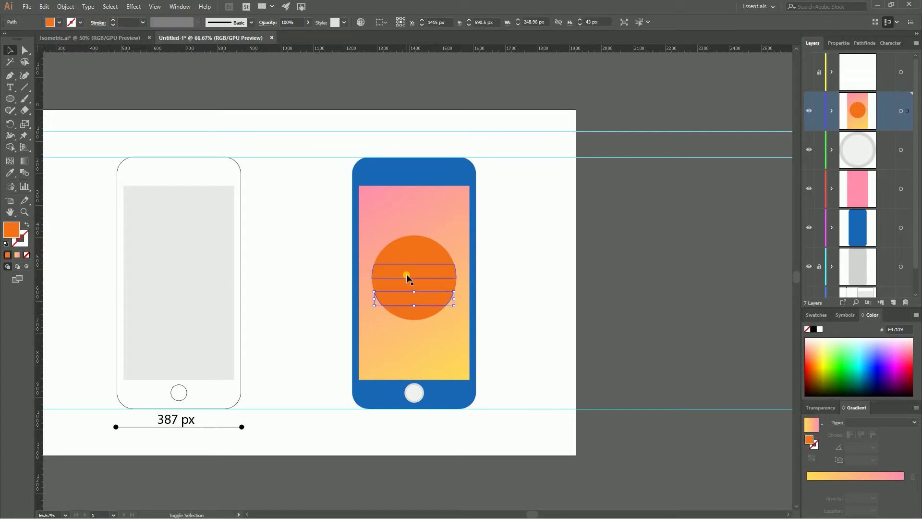
Fill the selected slices with a lighter orange #F78D46
shift+click(416, 240)
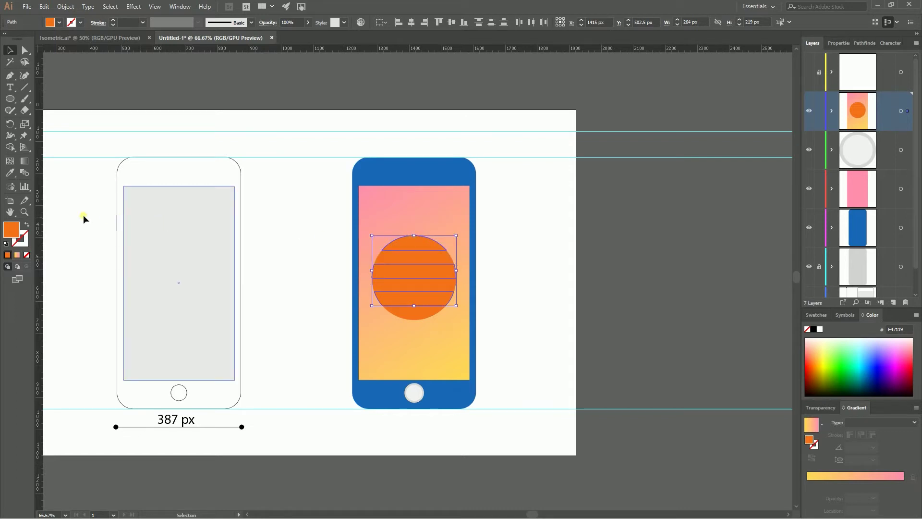
double_click(12, 229)
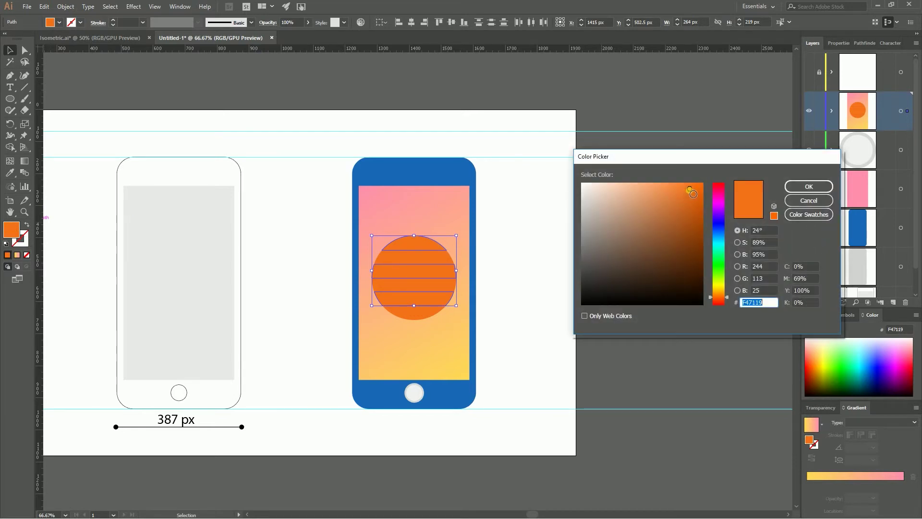
drag(690, 189, 669, 186)
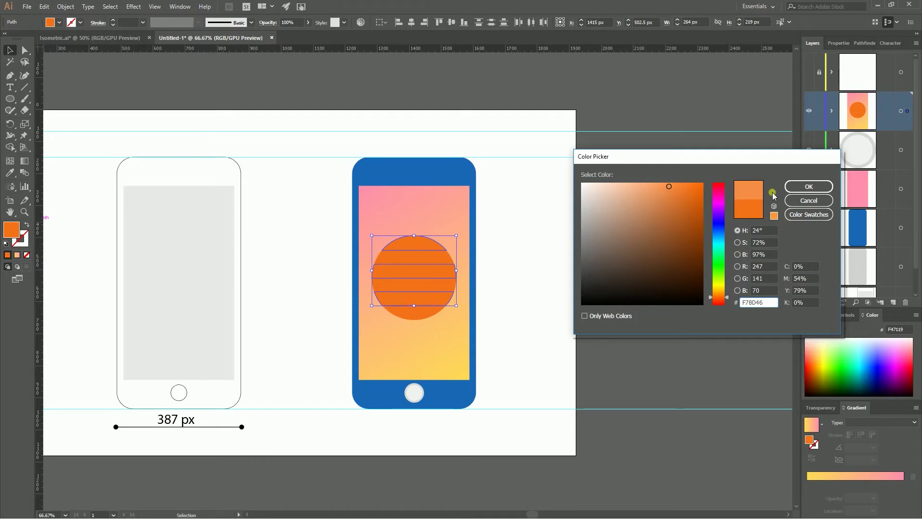
click(806, 187)
click(596, 179)
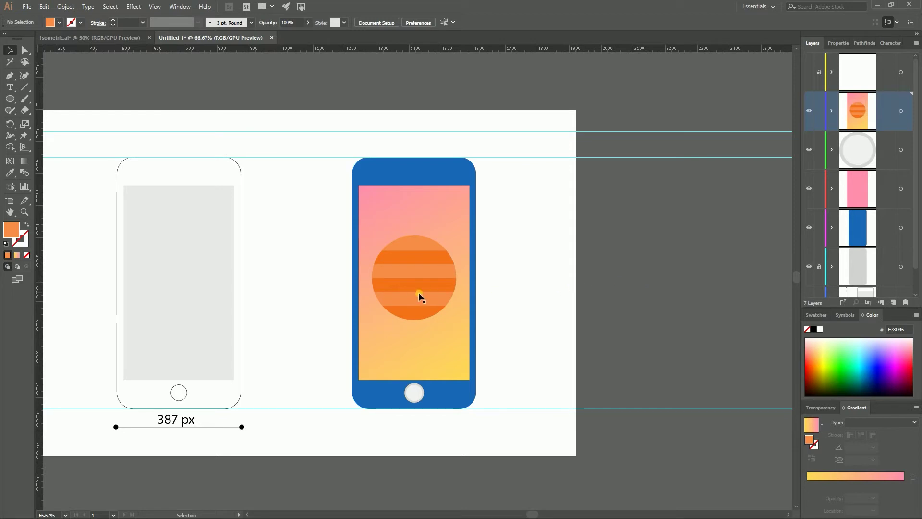
Shift the stripes alternately sideways, moving stripes 16 px left and the top cap 10 px right
drag(421, 285, 438, 269)
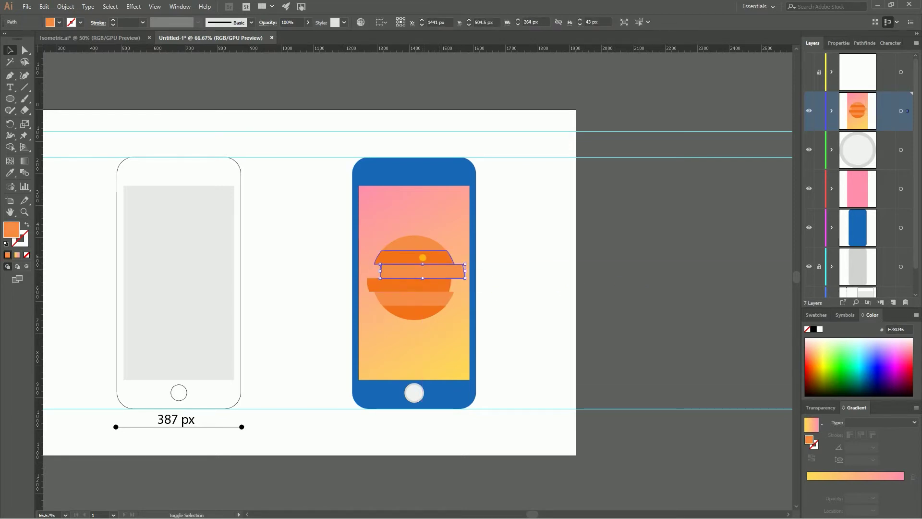
click(546, 222)
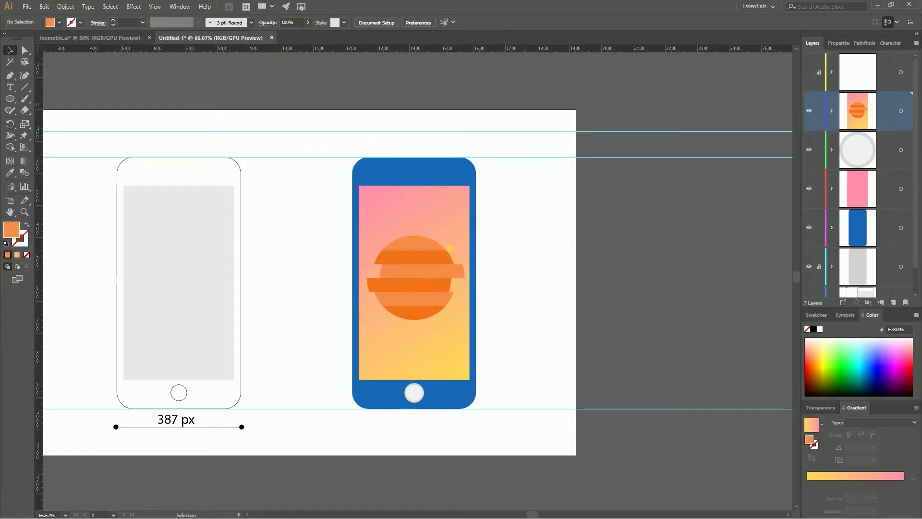
drag(423, 256, 418, 255)
drag(420, 299, 416, 303)
click(477, 310)
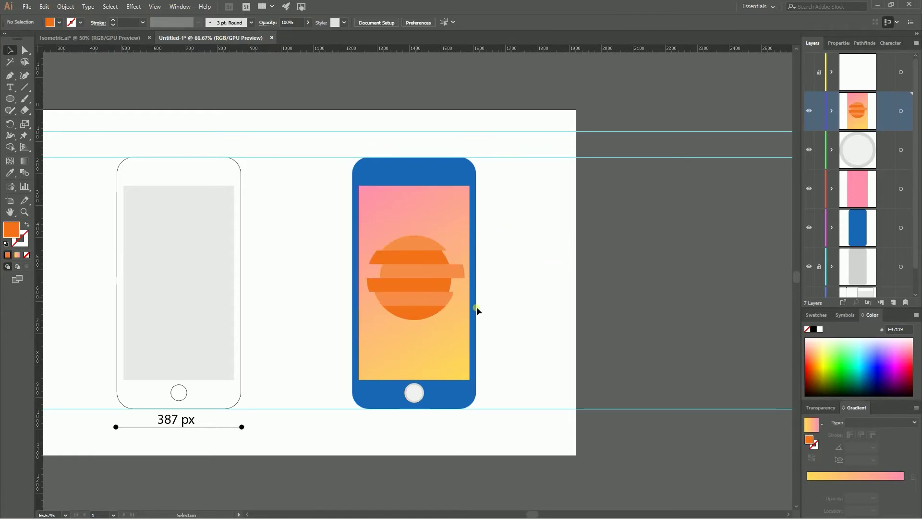
click(426, 316)
drag(417, 242, 421, 242)
click(561, 212)
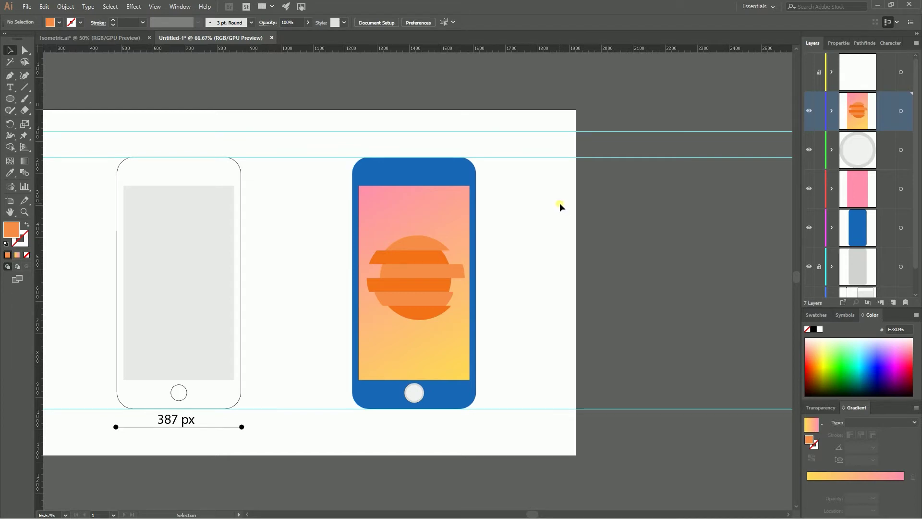
Group all the sun stripes and the top cap into one object
click(400, 295)
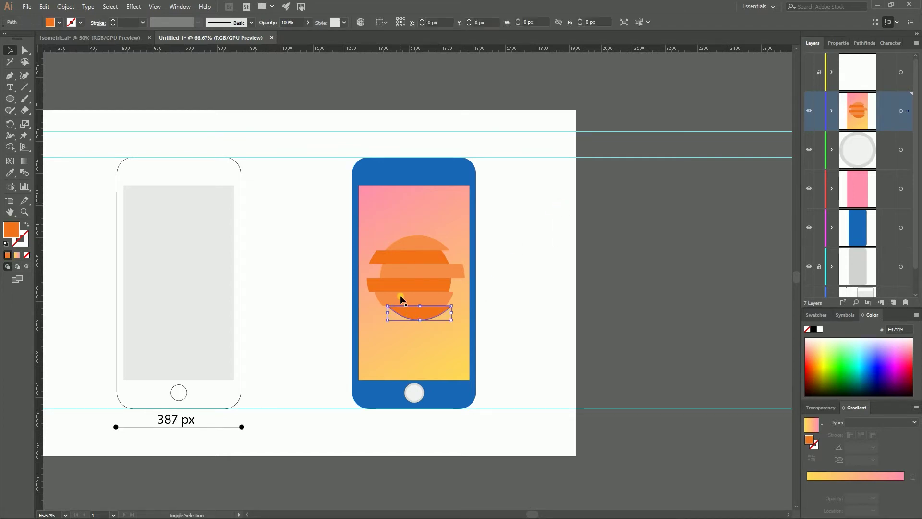
shift+click(399, 295)
shift+click(400, 284)
shift+click(399, 271)
shift+click(399, 256)
shift+click(399, 243)
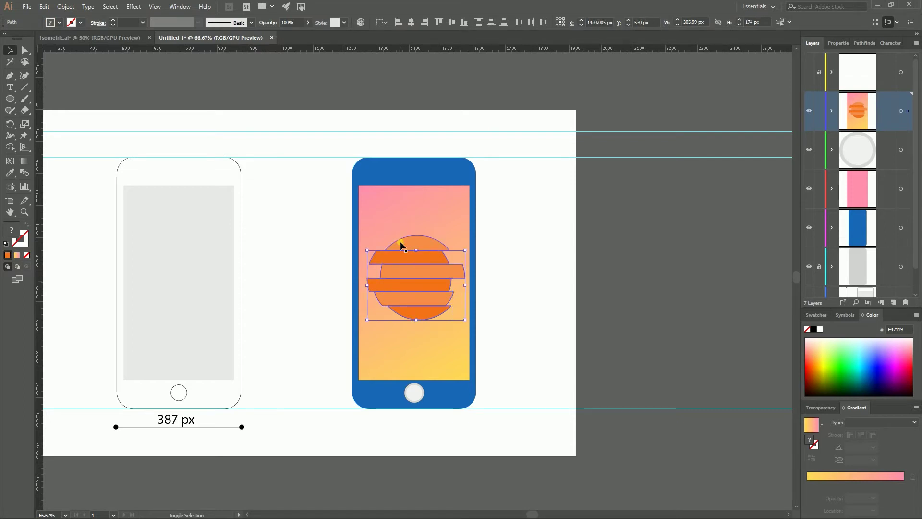
key(a)
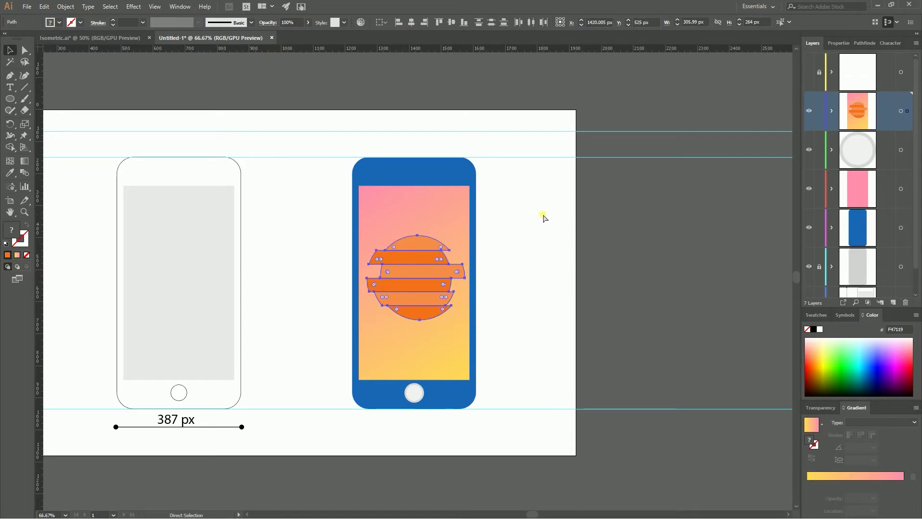
key(ctrl+g)
key(v)
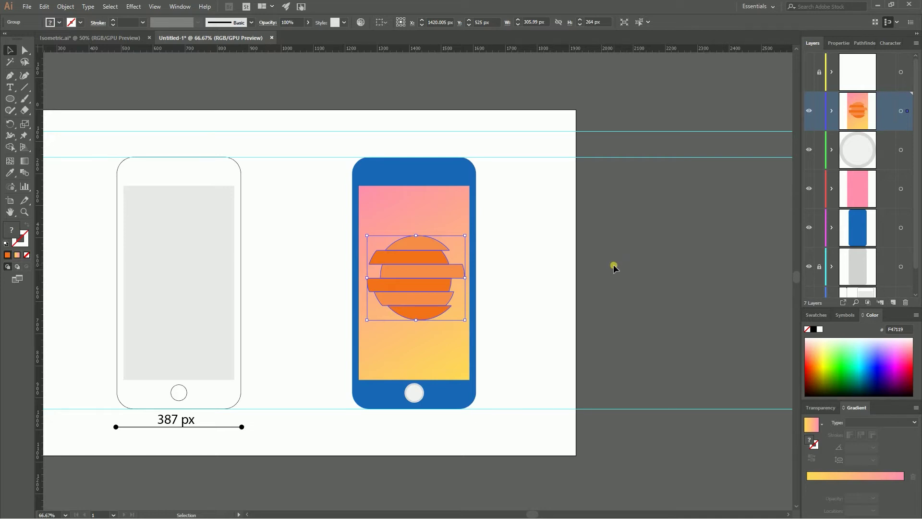
Give the right phone's screen the left screen's light grey fill with the Eyedropper
scroll(790, 226, down, 1)
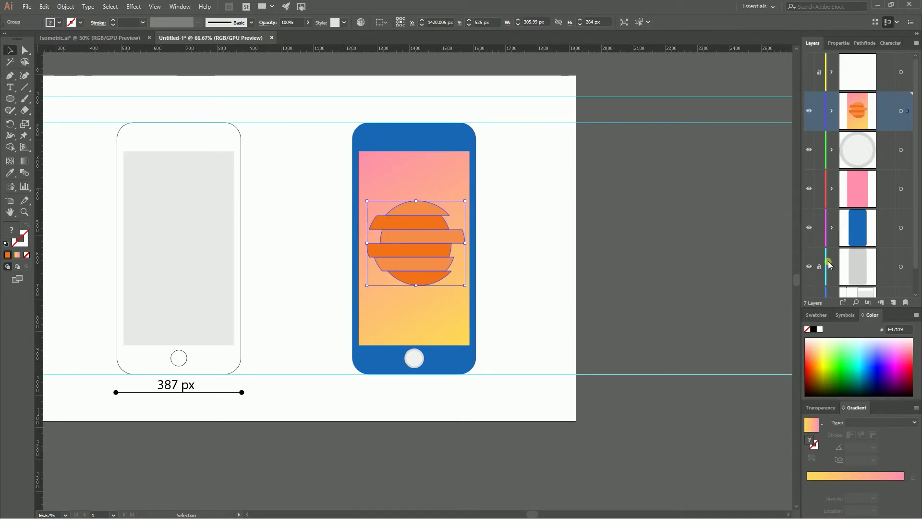
scroll(830, 259, down, 1)
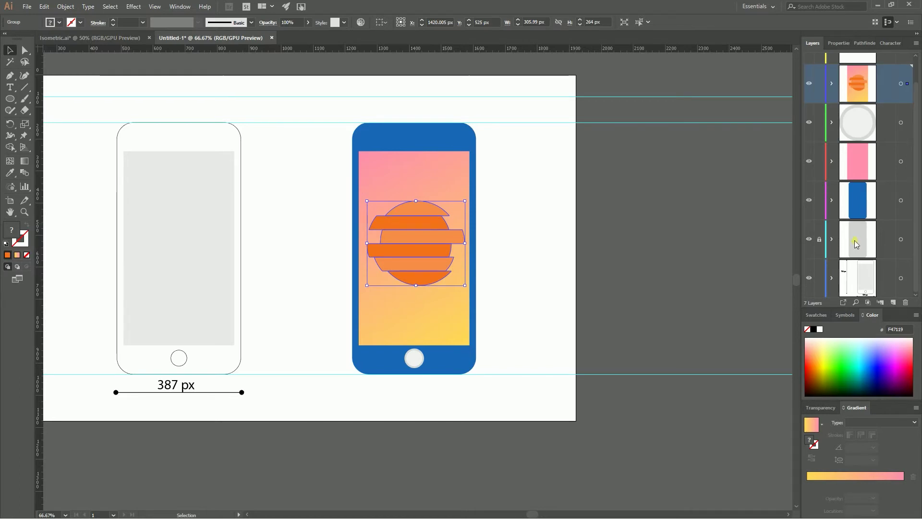
click(408, 183)
key(i)
click(154, 181)
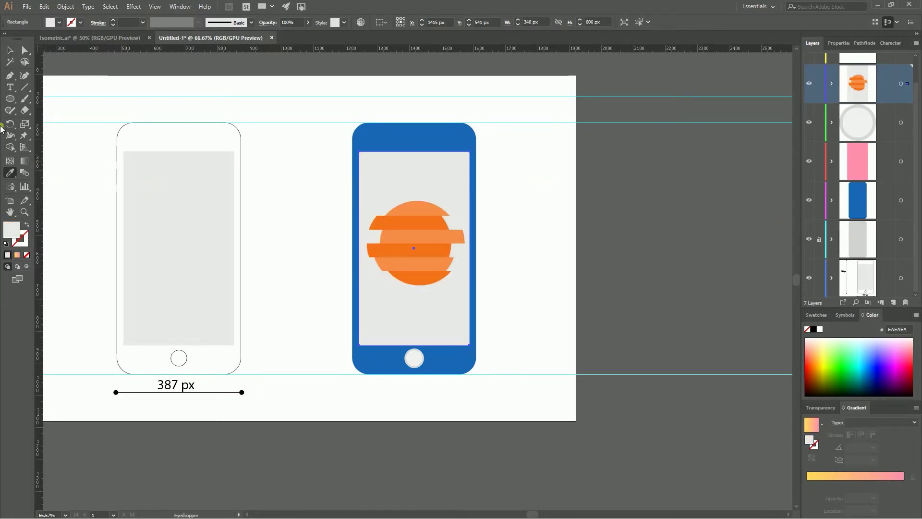
click(9, 50)
click(275, 123)
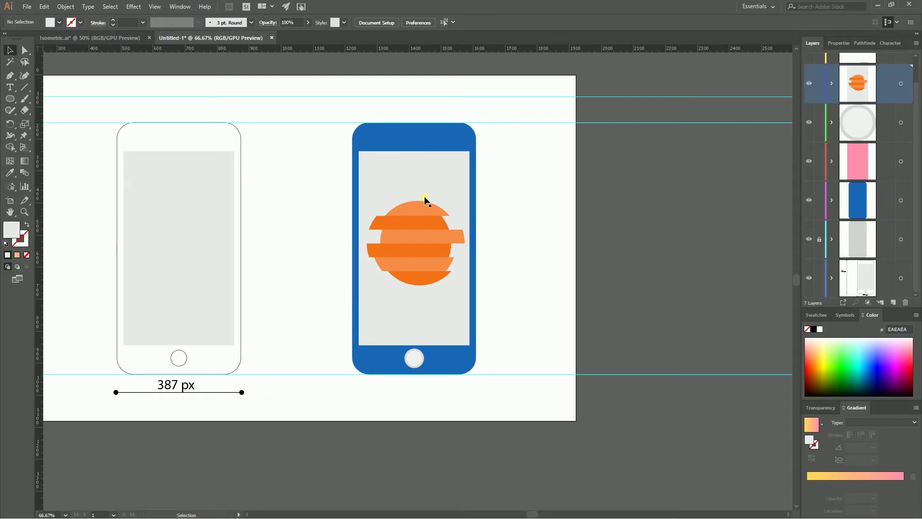
Select the blue phone's body, screen, home button and sun artwork from the Layers panel
scroll(699, 147, up, 1)
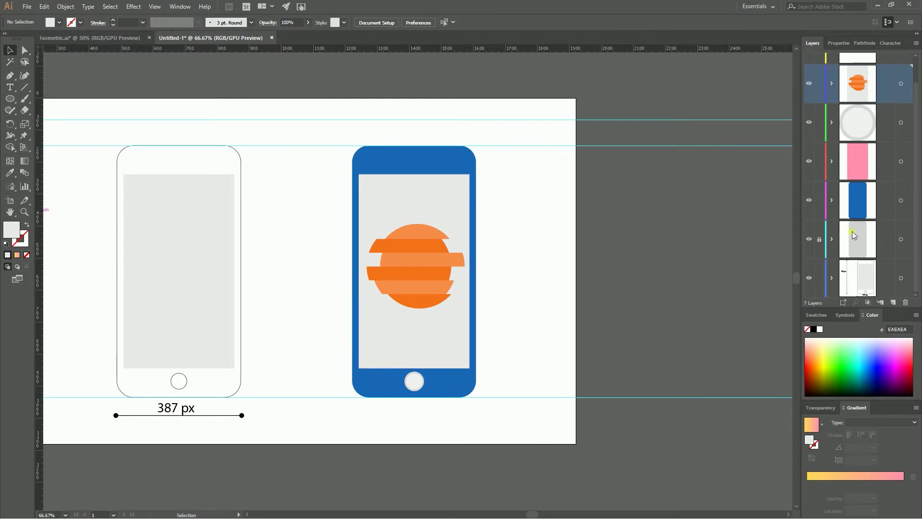
click(902, 199)
shift+click(901, 161)
shift+click(901, 122)
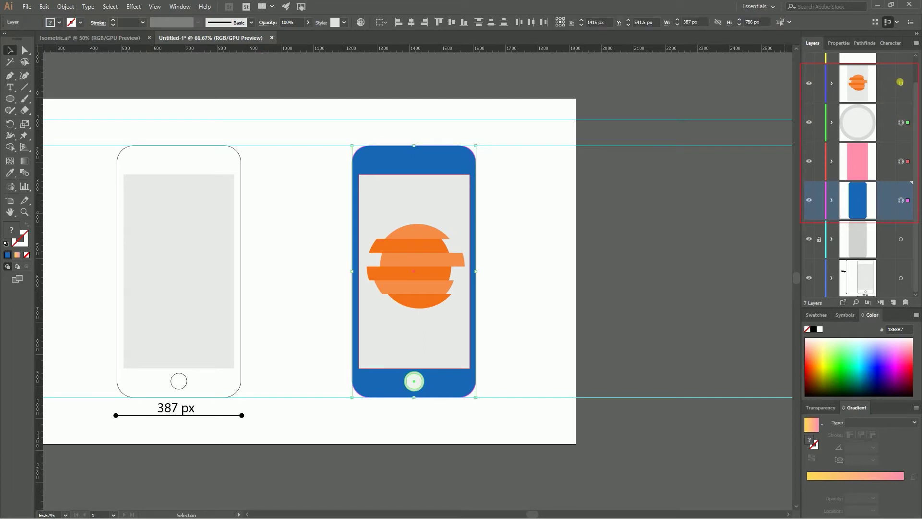
shift+click(900, 83)
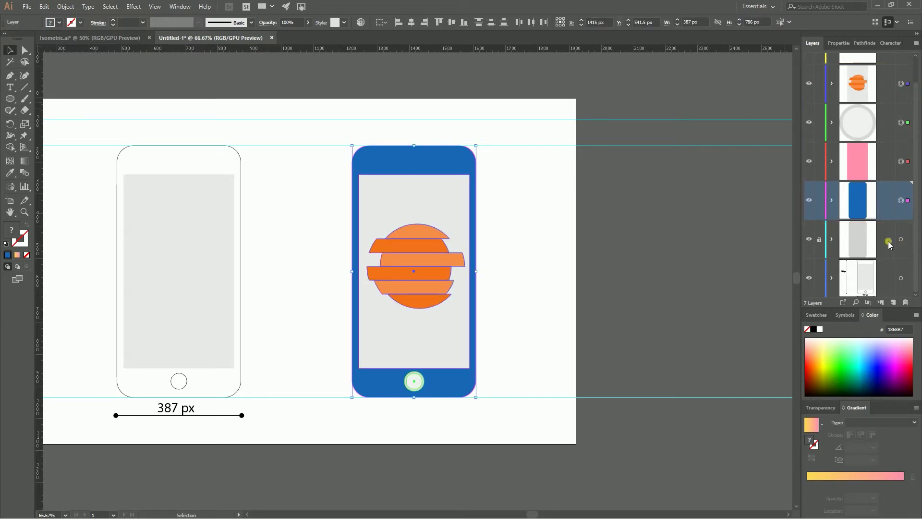
click(132, 7)
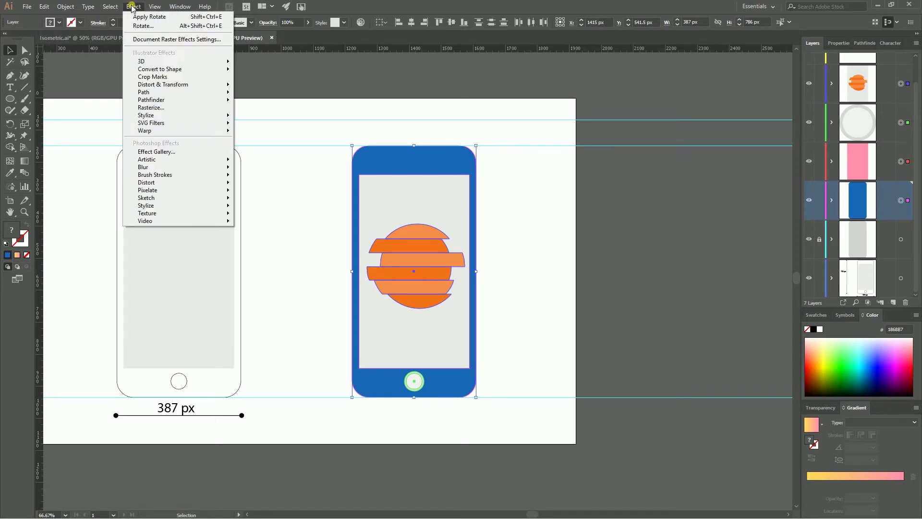
Apply a 3D Rotate effect with the Isometric Right position to the phone artwork
click(143, 26)
drag(211, 69, 630, 86)
click(576, 100)
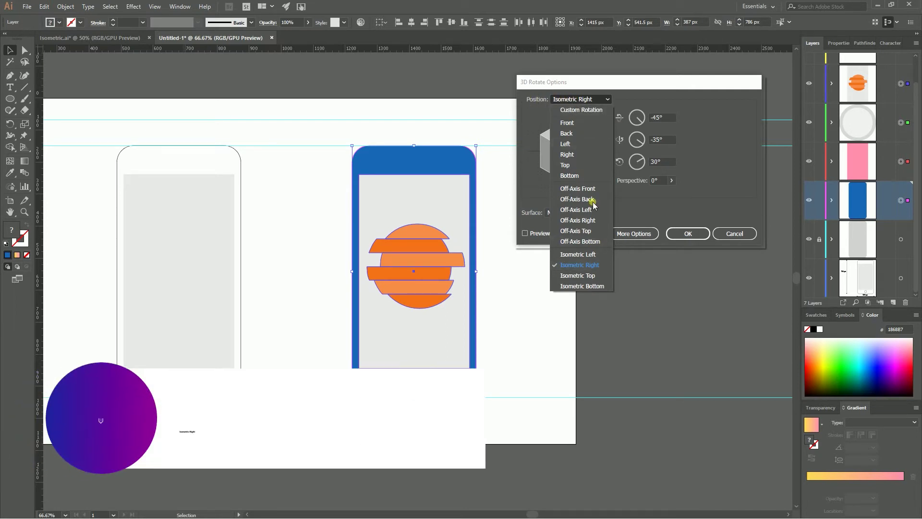
click(576, 270)
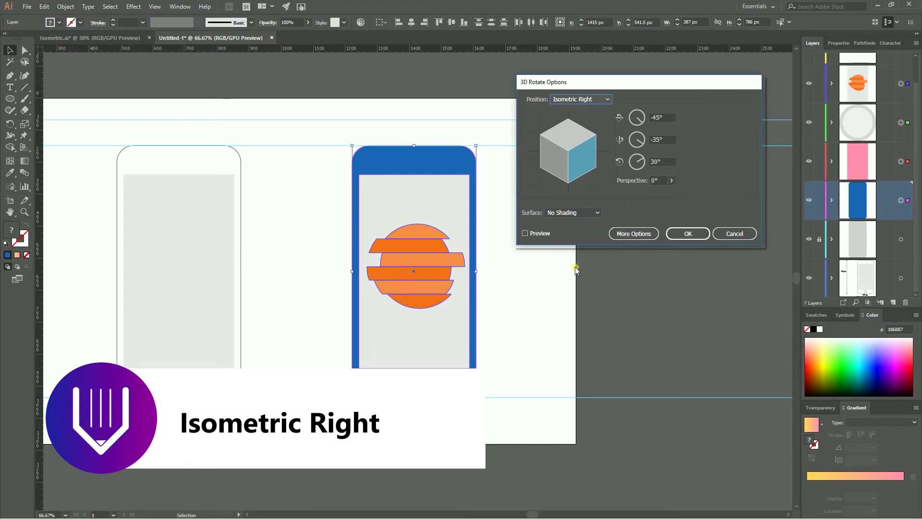
click(525, 234)
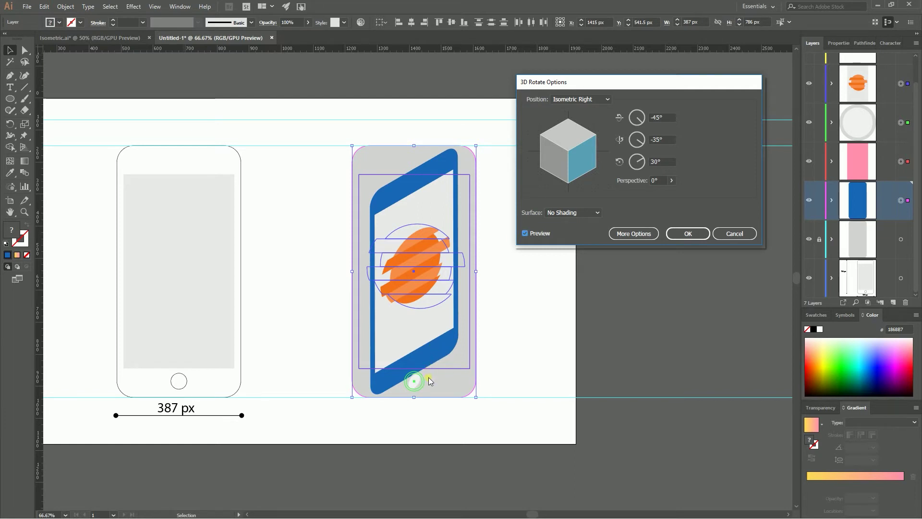
click(686, 232)
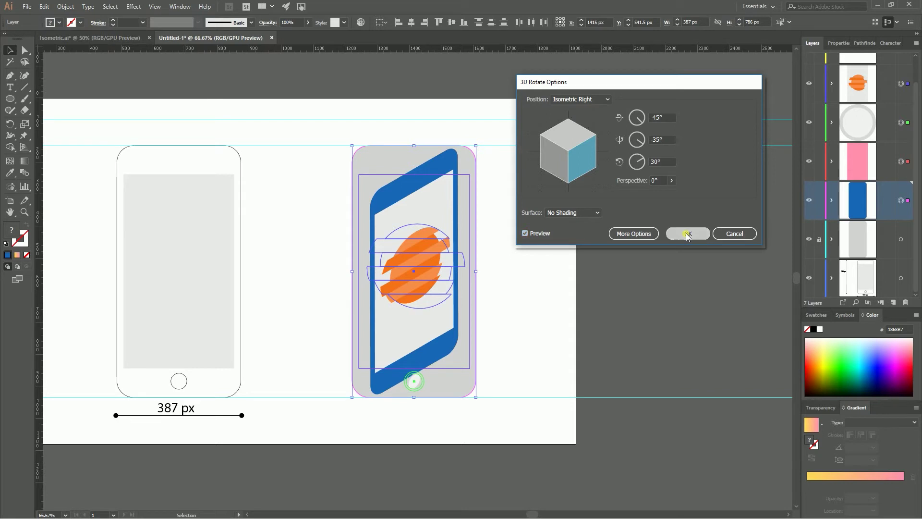
Move the home button up into the tilted frame, then delete the blue phone frame
click(416, 383)
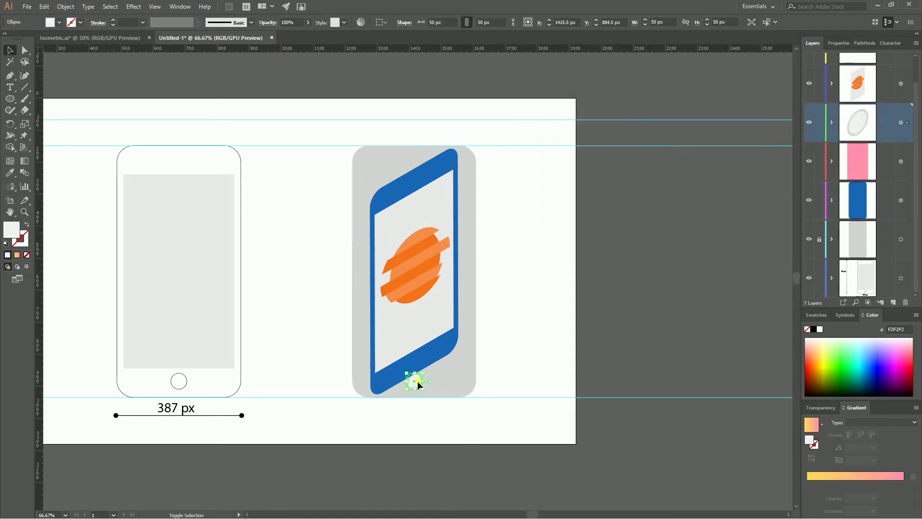
click(903, 124)
drag(414, 383, 419, 364)
drag(419, 363, 420, 361)
click(454, 339)
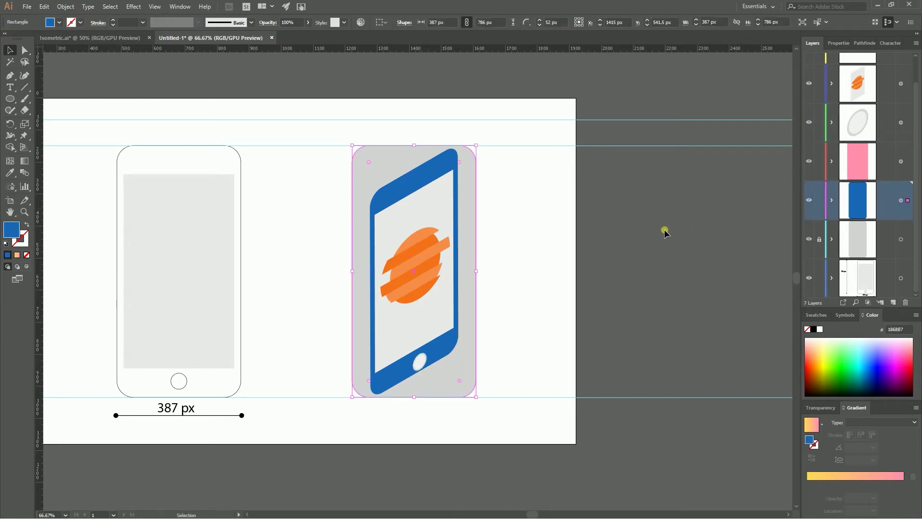
key(Delete)
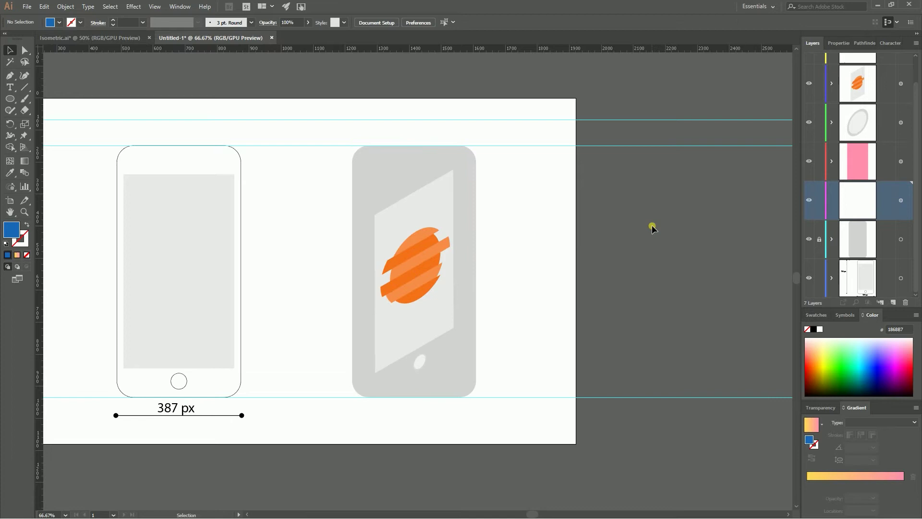
Restore the blue frame, lock the frame, pink screen and home button layers, and unlock the grey backing
key(ctrl+z)
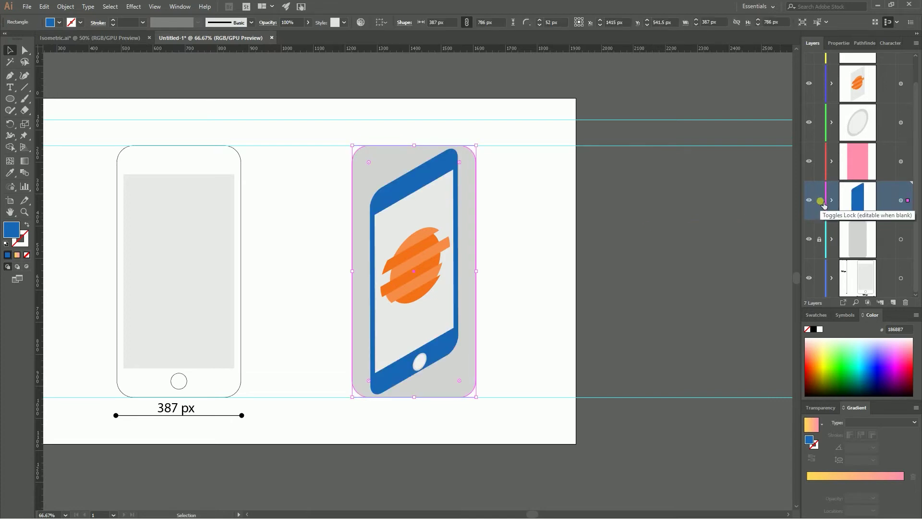
click(820, 200)
click(820, 162)
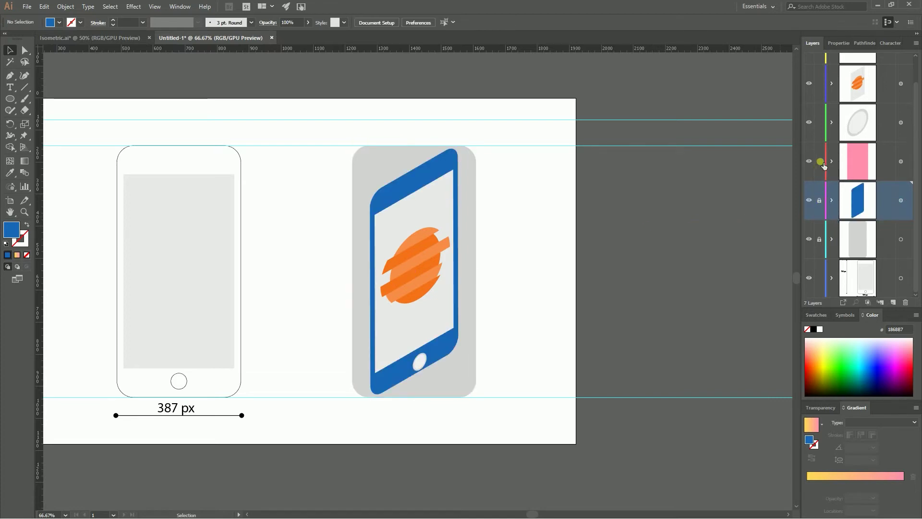
click(820, 124)
click(820, 238)
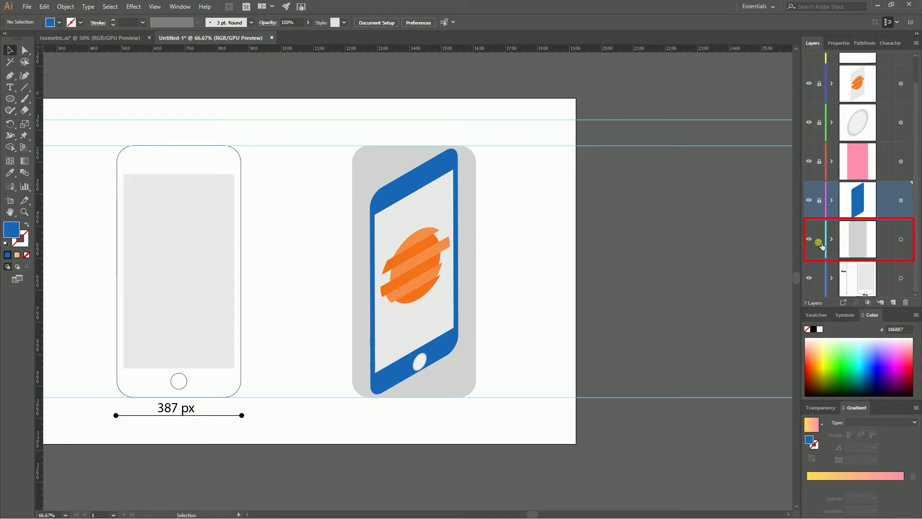
click(901, 239)
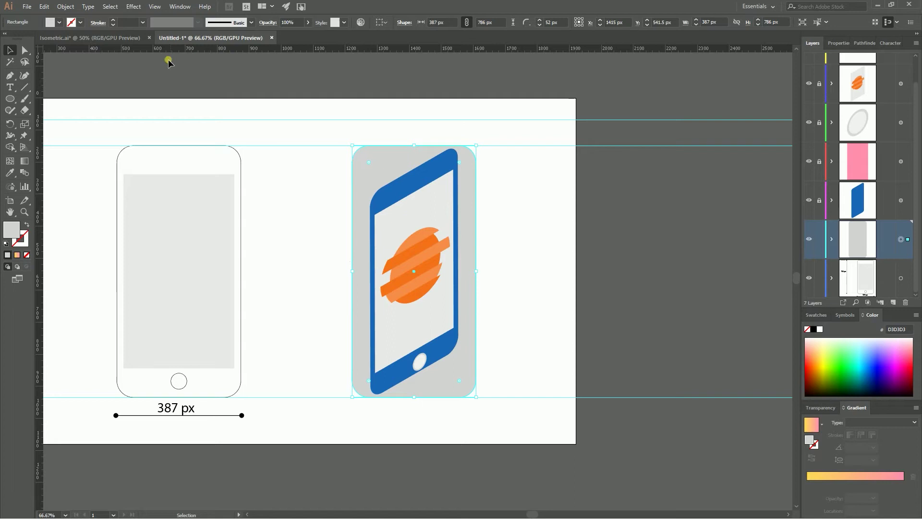
Give the grey backing a 3D Extrude & Bevel at Isometric Right with 25 pt extrude depth
click(130, 10)
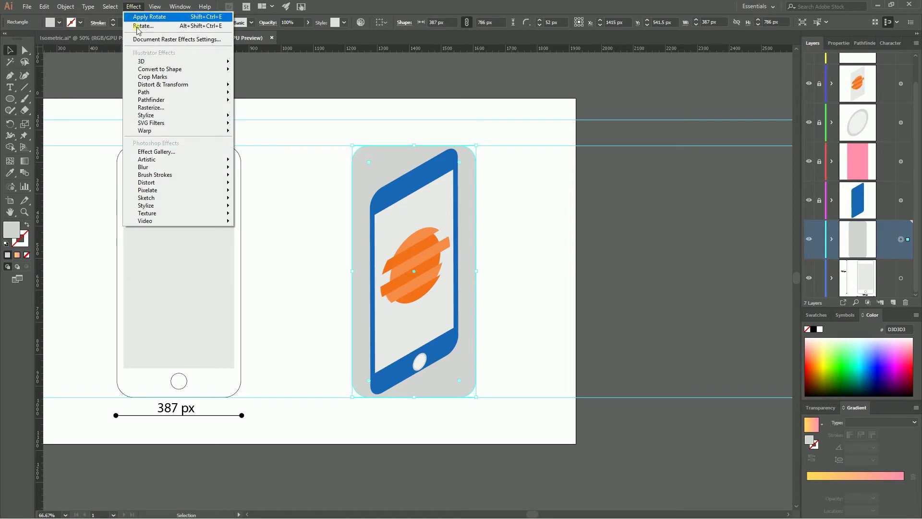
mouse_move(140, 62)
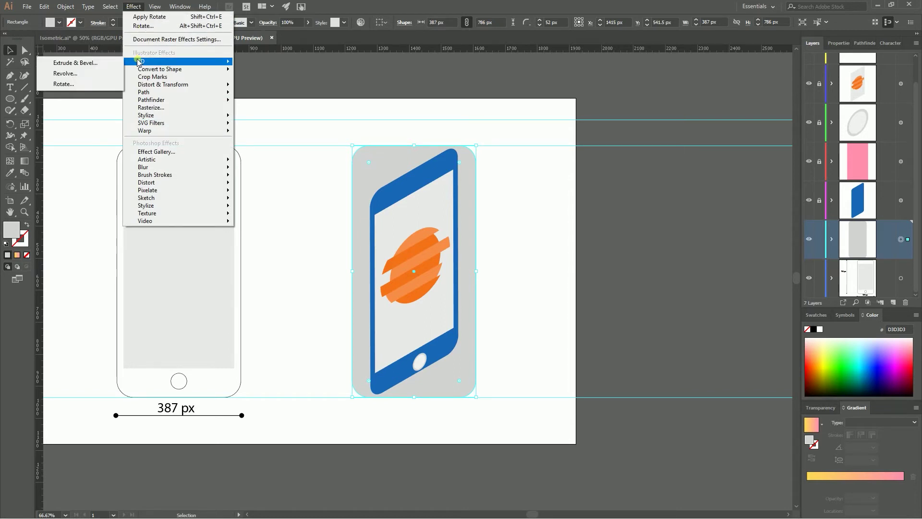
click(91, 63)
drag(607, 87, 596, 84)
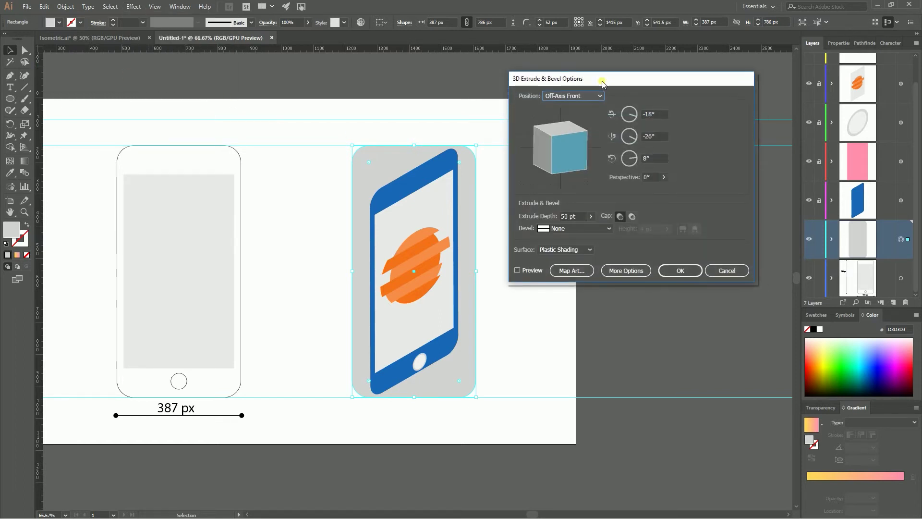
click(579, 96)
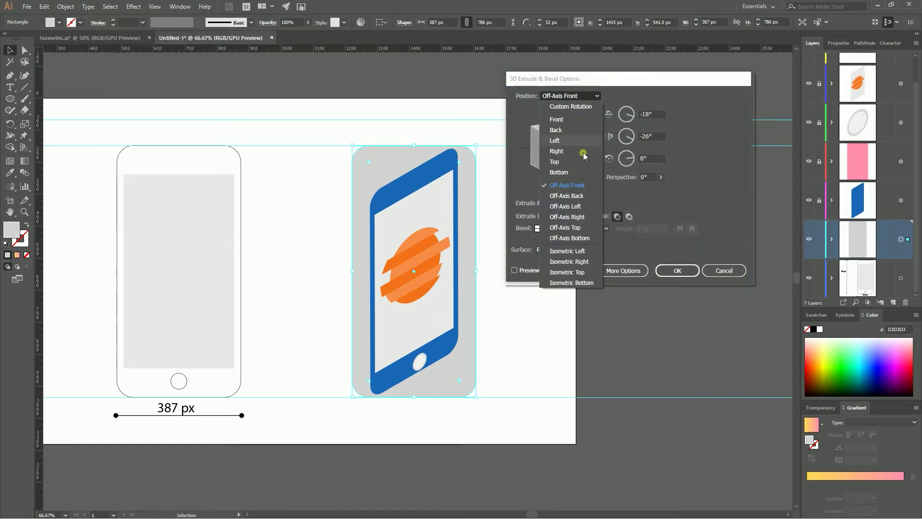
click(582, 262)
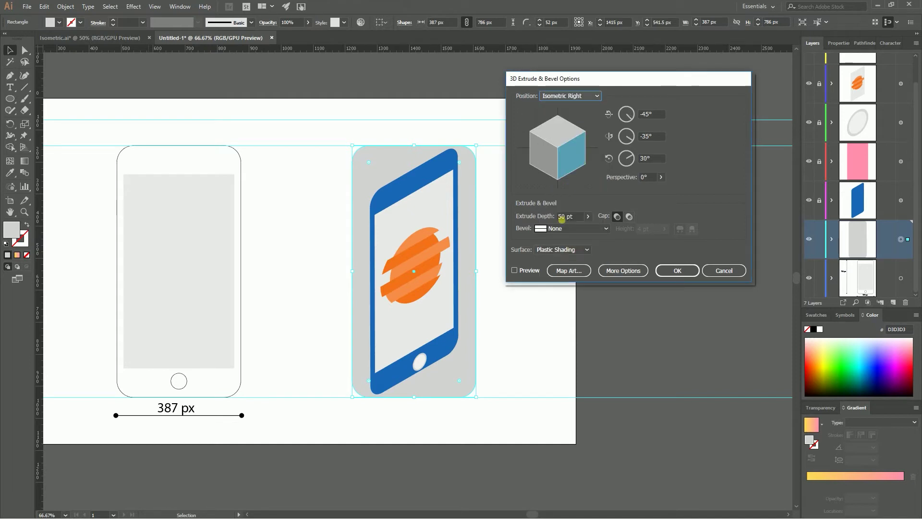
double_click(563, 217)
text(2)
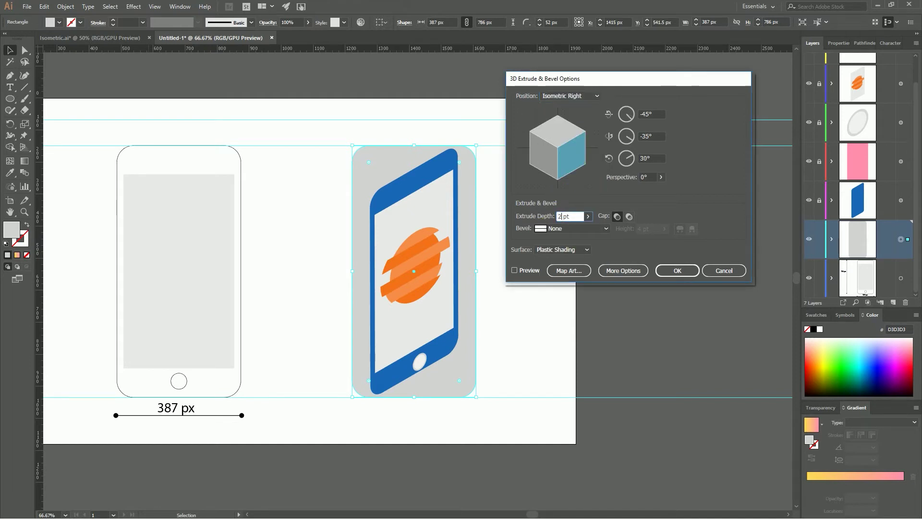
text(5)
click(515, 270)
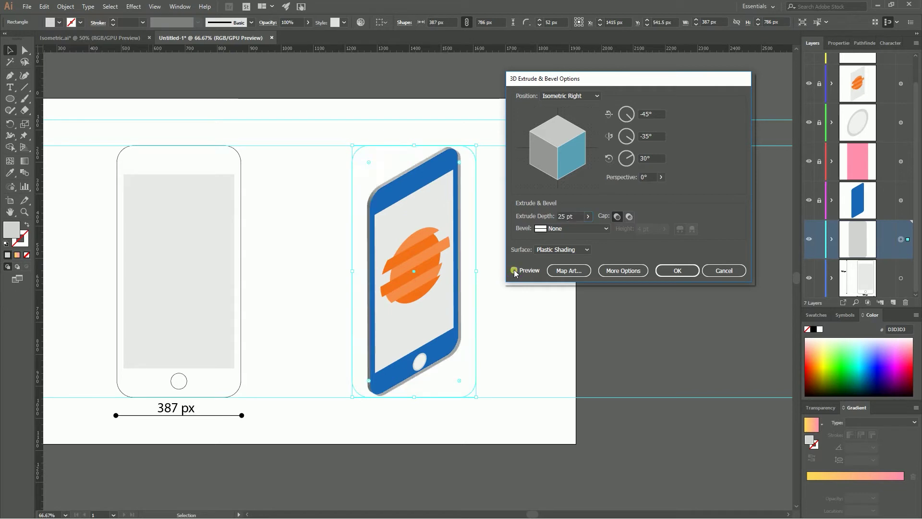
click(677, 269)
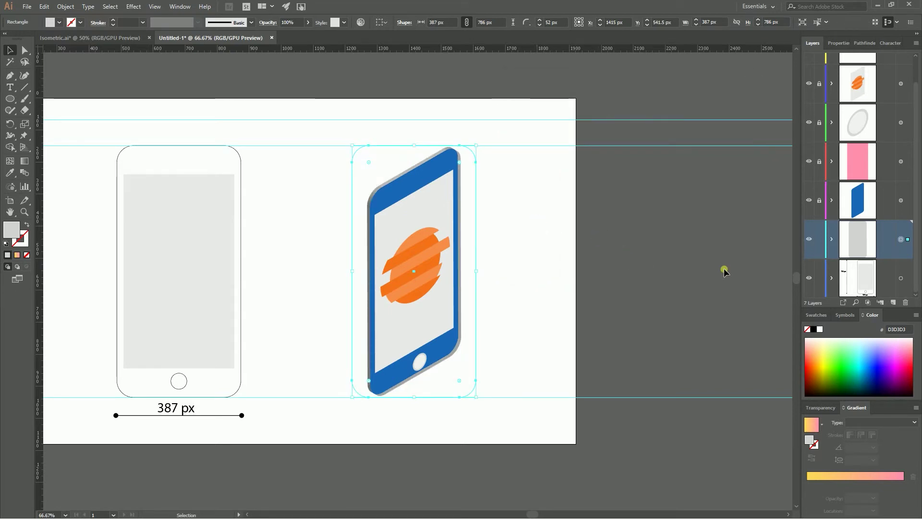
Change the grey body's 3D Extrude & Bevel surface to No Shading from the Appearance panel
click(181, 6)
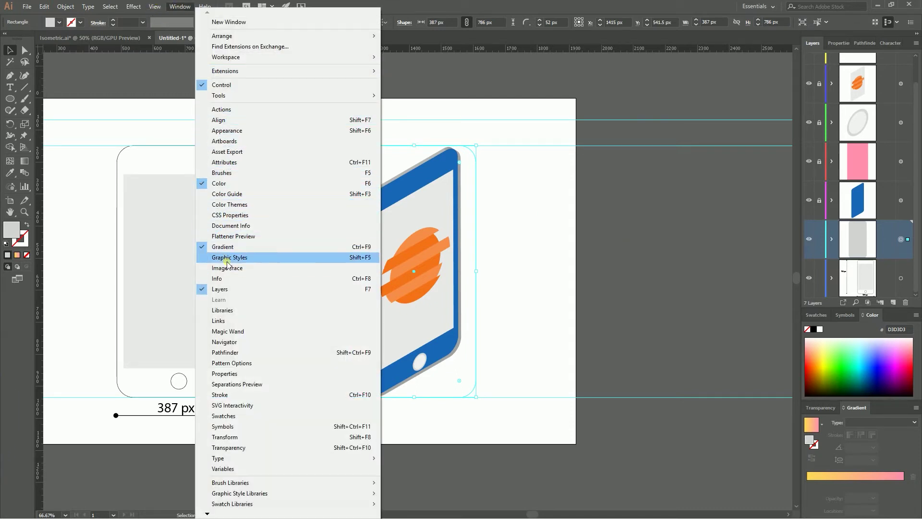
click(228, 131)
drag(408, 160, 257, 123)
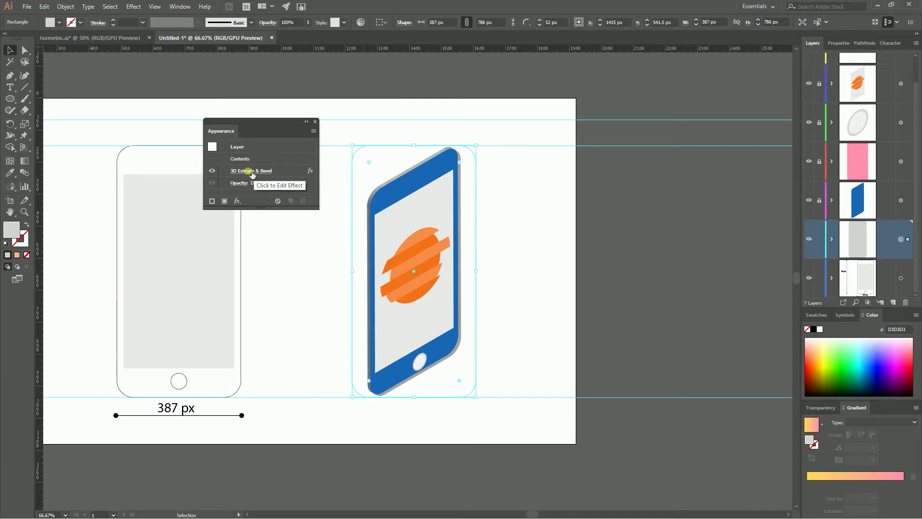
click(251, 172)
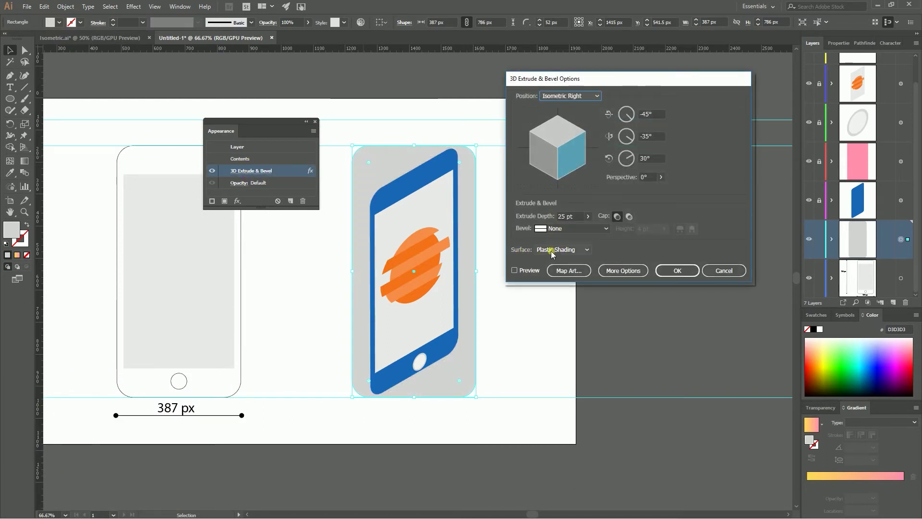
click(556, 249)
click(559, 271)
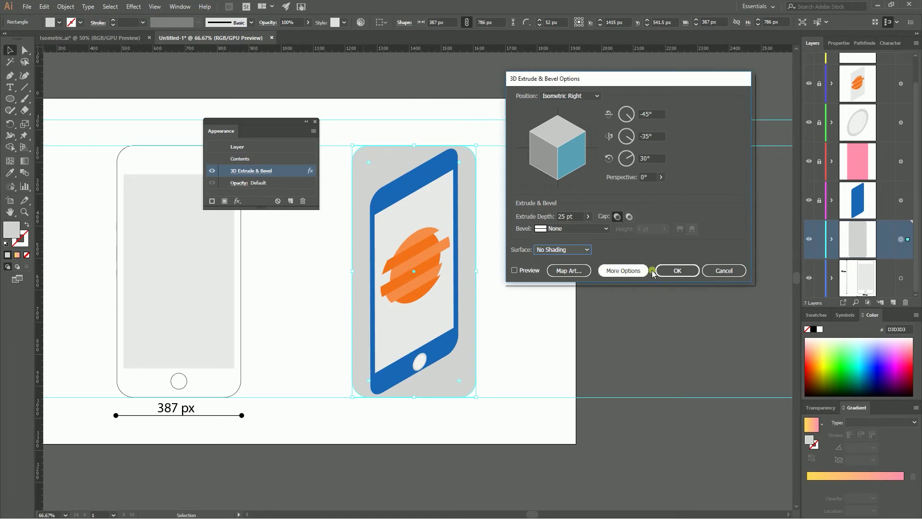
click(688, 272)
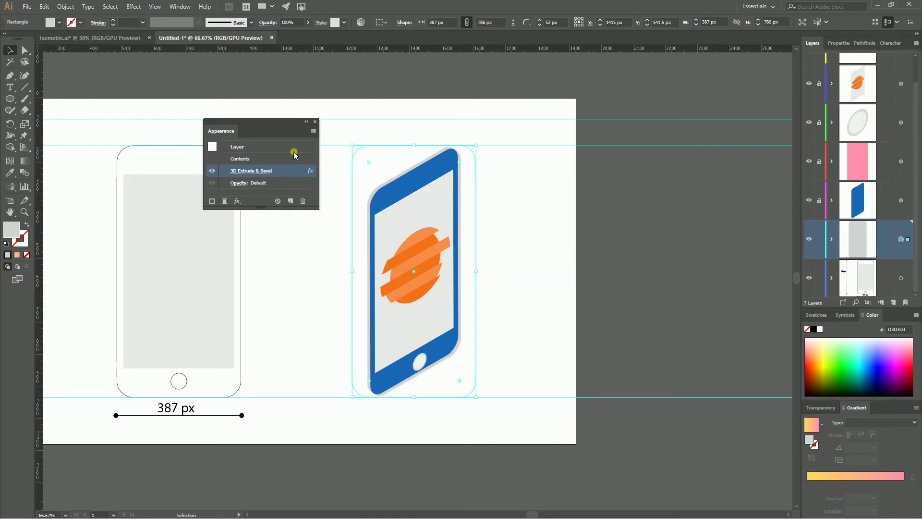
click(315, 121)
Unlock the blue phone, pink screen, ellipse and orange logo layers
click(819, 200)
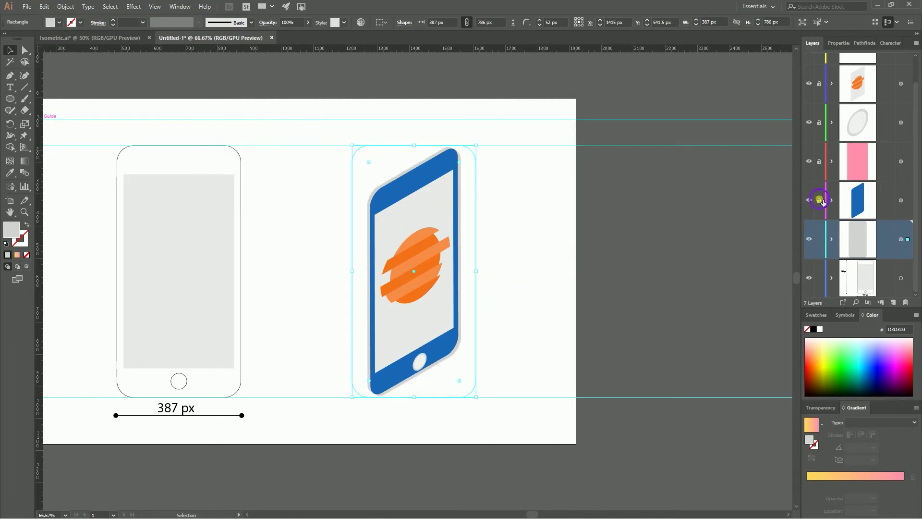
click(820, 161)
click(819, 122)
click(818, 85)
Select the whole right-hand phone and apply Object > Expand Appearance
drag(295, 166, 572, 380)
click(62, 5)
click(77, 109)
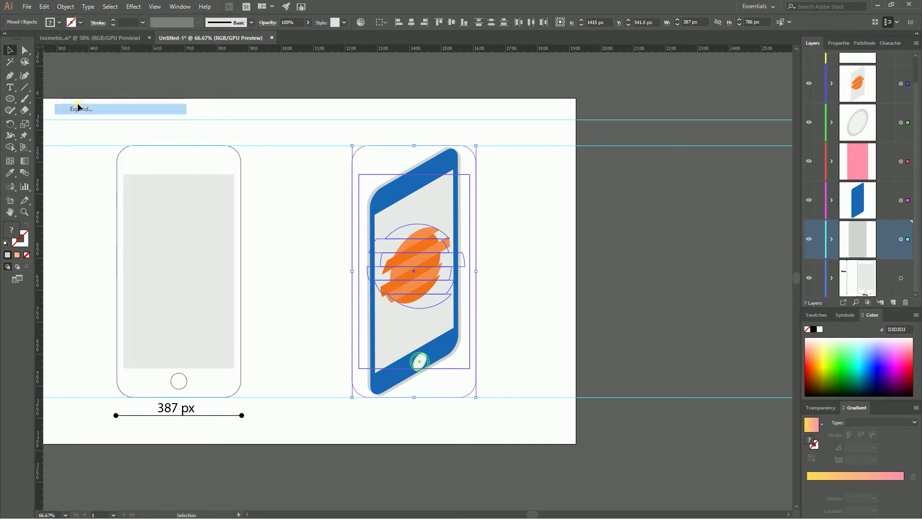
click(67, 6)
click(77, 109)
click(65, 7)
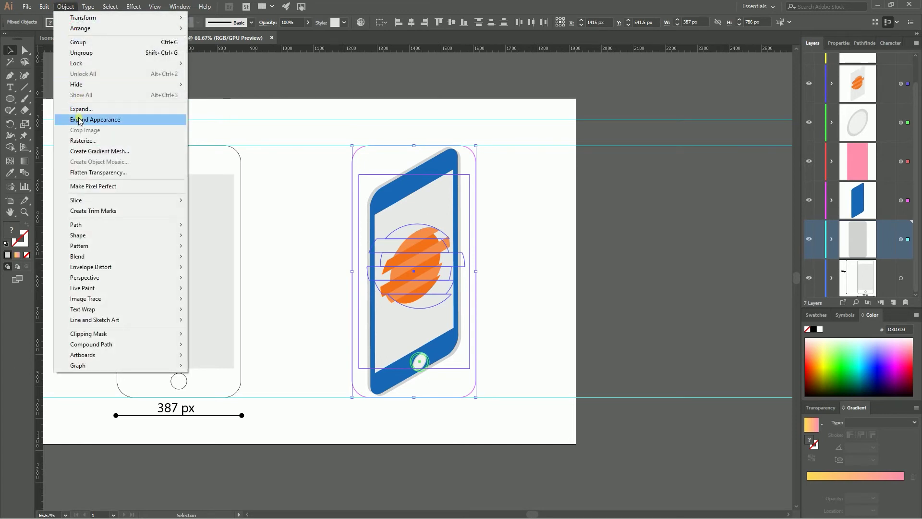
click(95, 119)
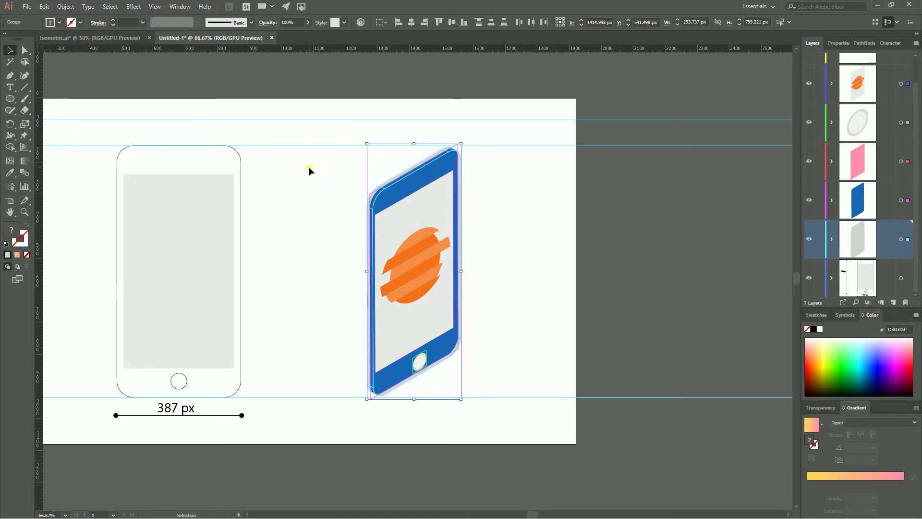
click(309, 166)
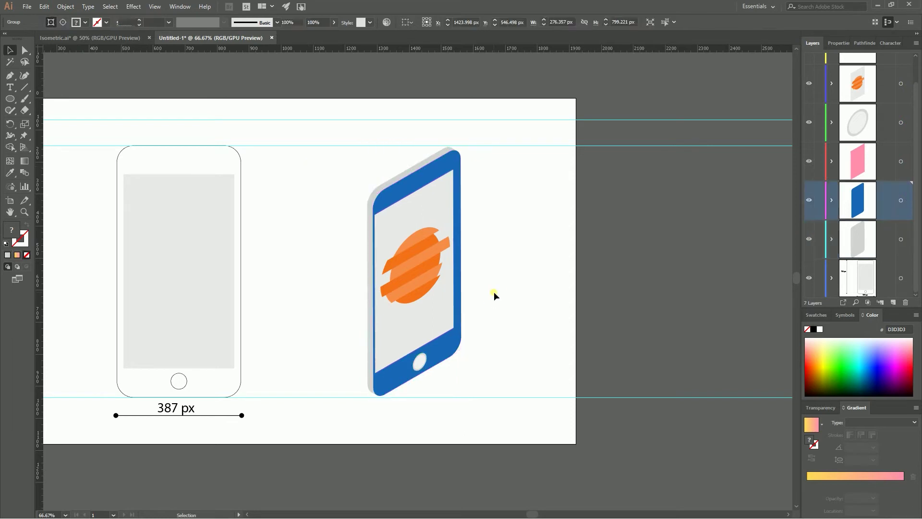
Nudge the blue phone and home button slightly right, then undo the move
drag(494, 293, 458, 307)
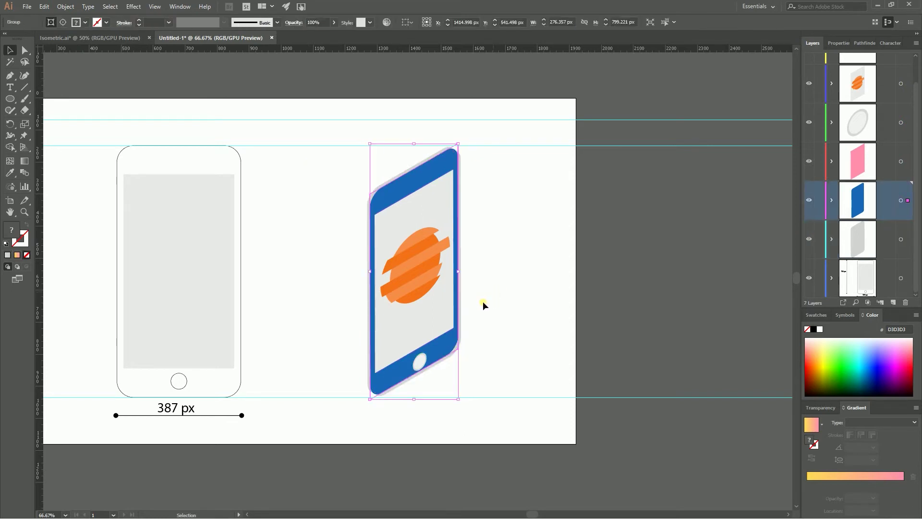
shift+click(419, 361)
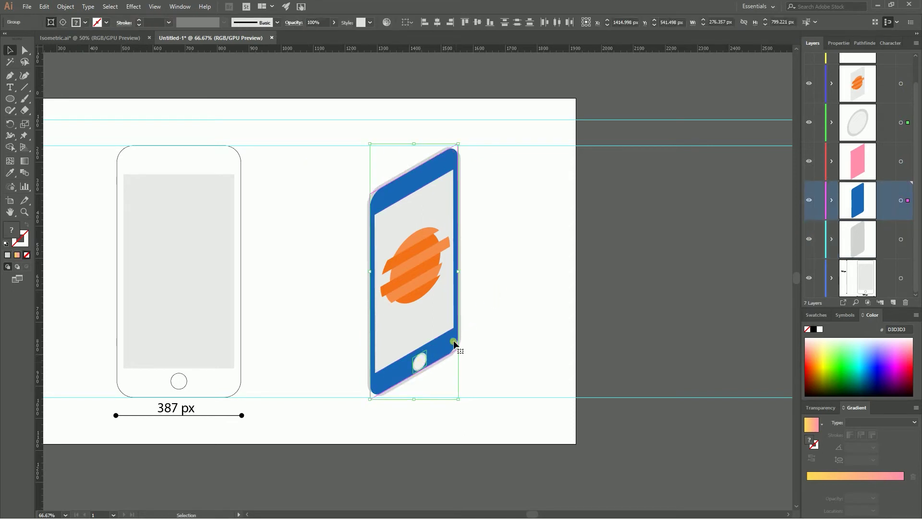
drag(447, 348, 449, 349)
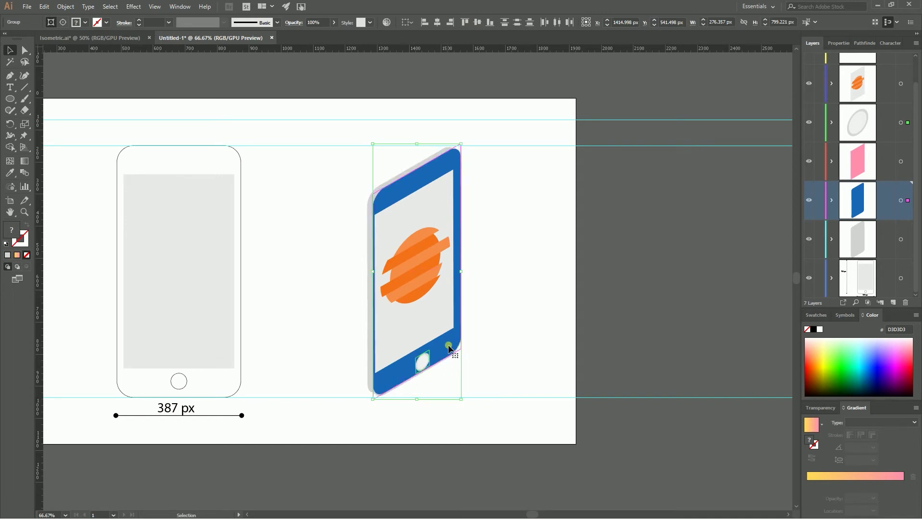
click(497, 295)
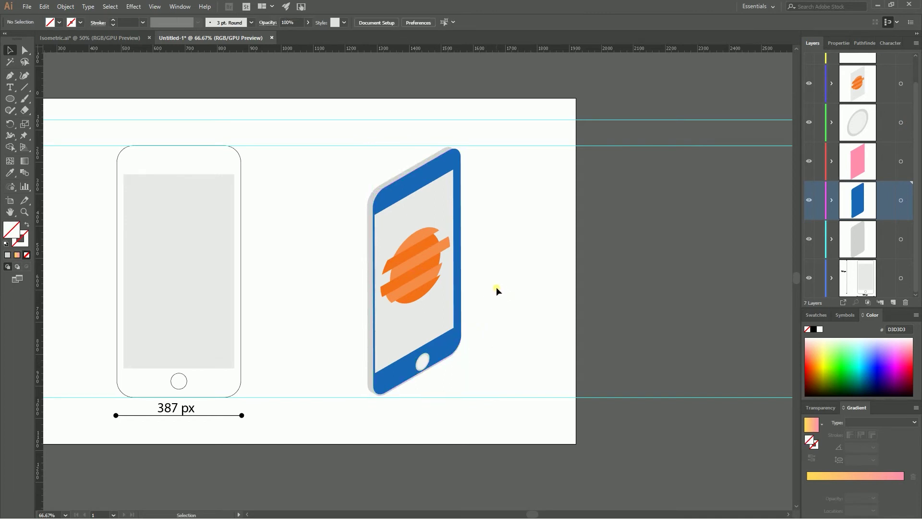
key(ctrl+z)
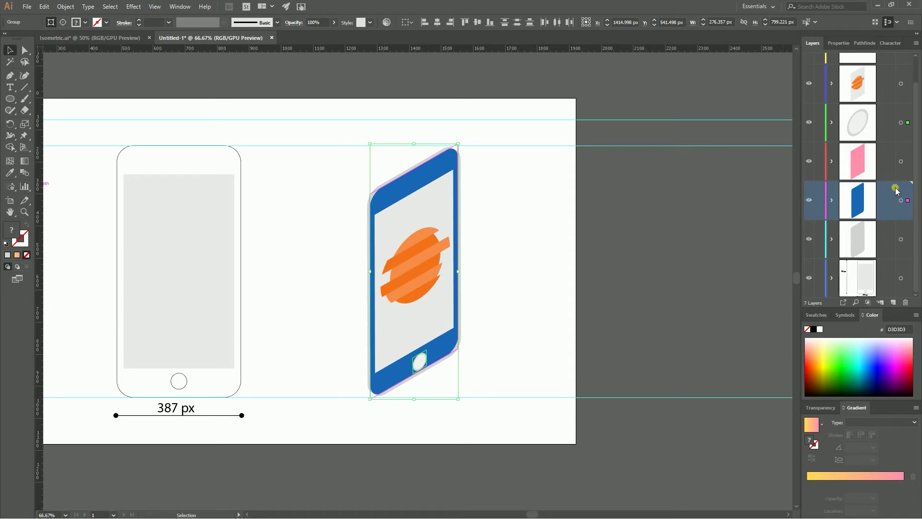
Nudge the grey phone-body artwork about 10 px left and 5 px up with arrow keys
click(901, 238)
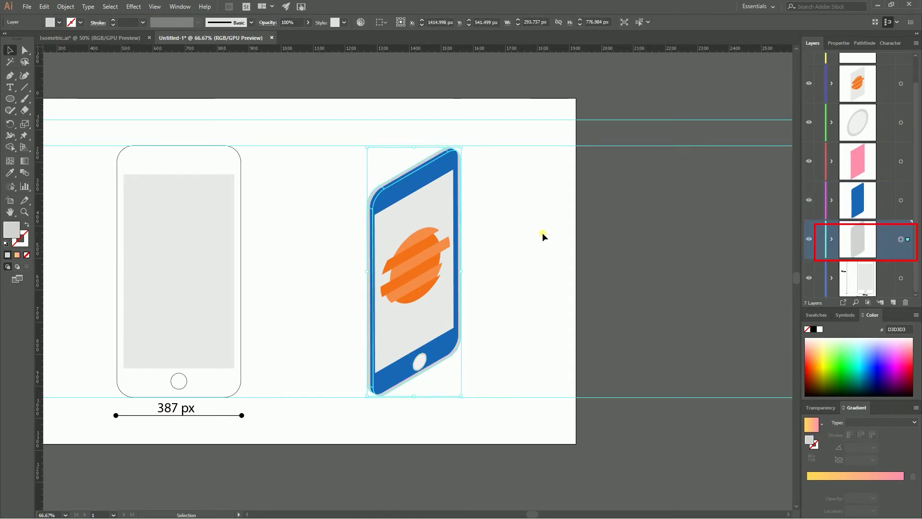
key(Left)
key(Left)
key(Left)
key(Left)
key(Left)
key(Left)
key(Left)
key(Left)
key(Left)
key(Left)
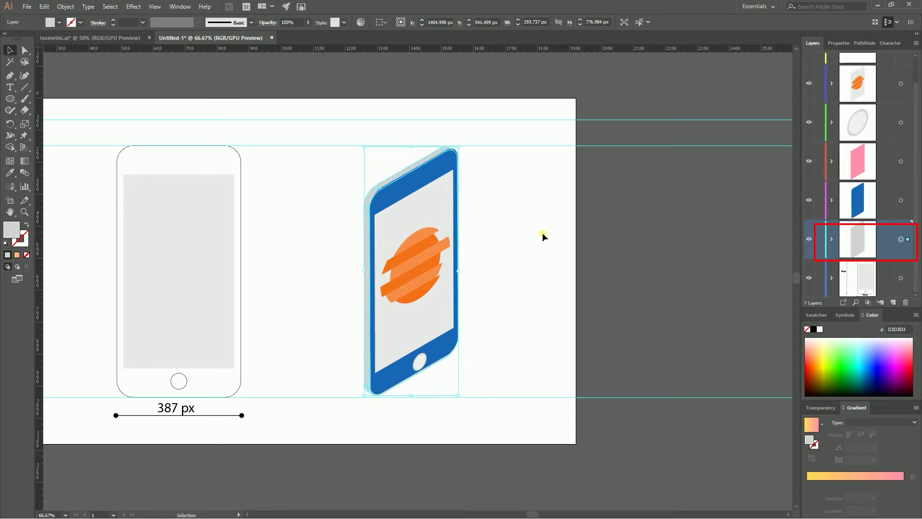
key(Right)
key(Up)
key(Up)
key(Up)
key(Up)
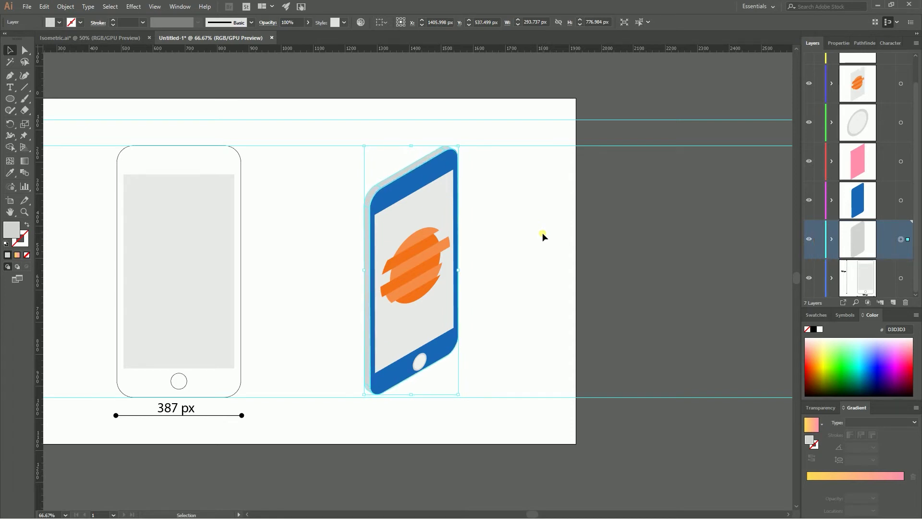
key(Up)
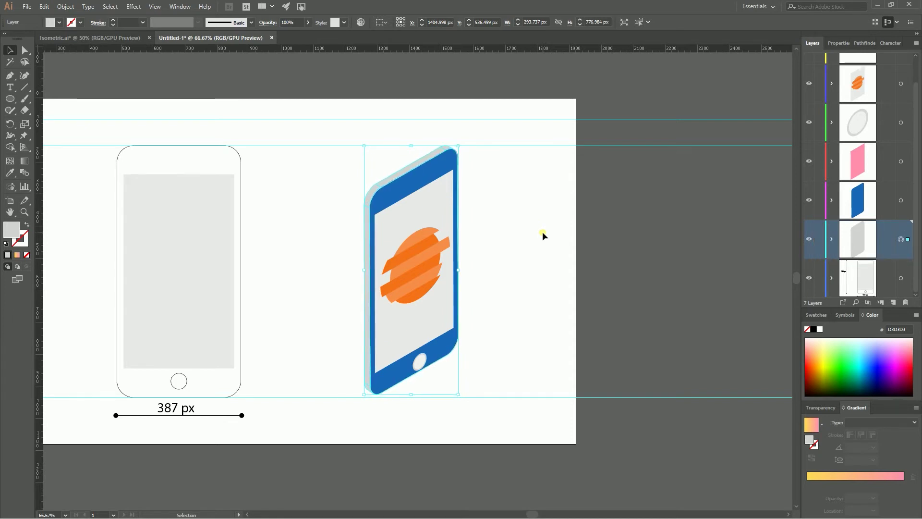
click(379, 159)
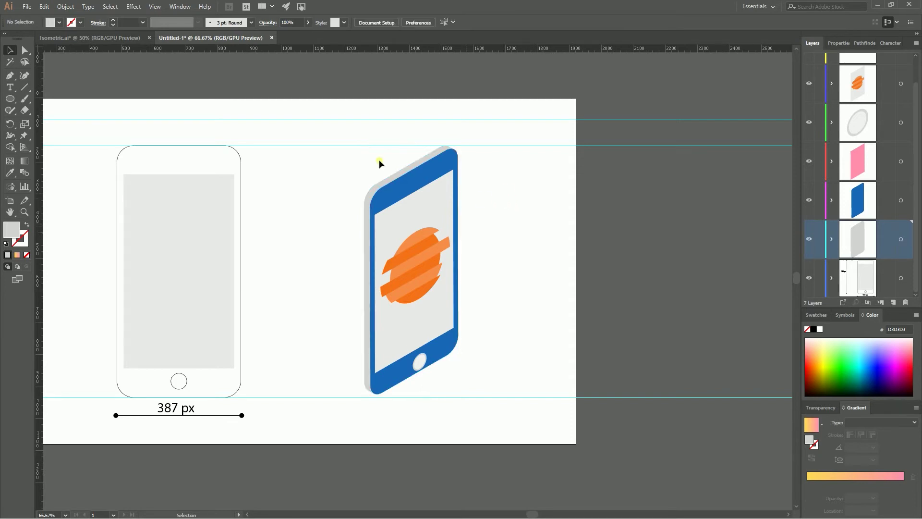
Ungroup the grey phone-body group into separate pieces
click(368, 202)
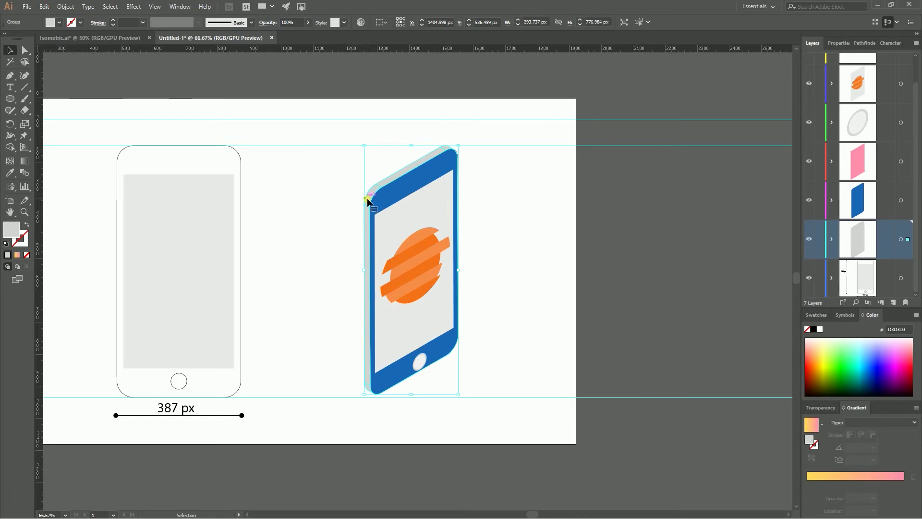
right_click(367, 200)
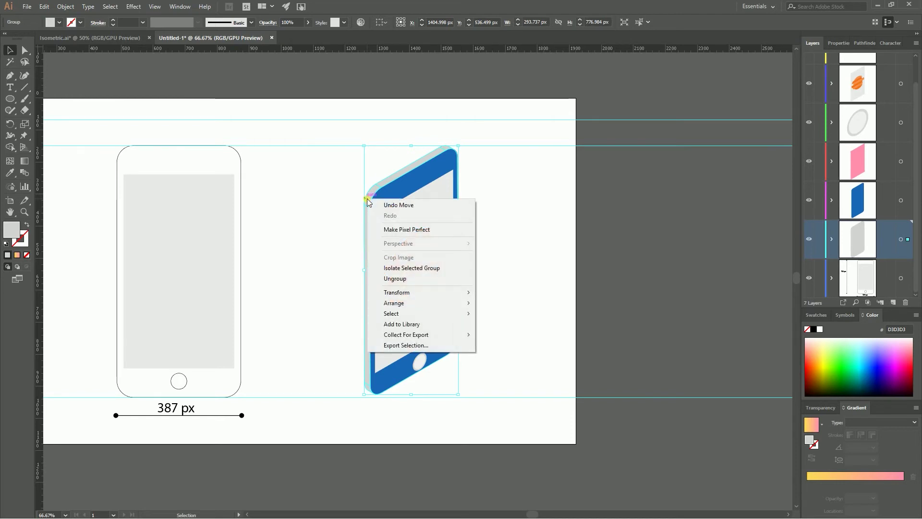
click(395, 279)
right_click(371, 233)
click(384, 303)
right_click(371, 274)
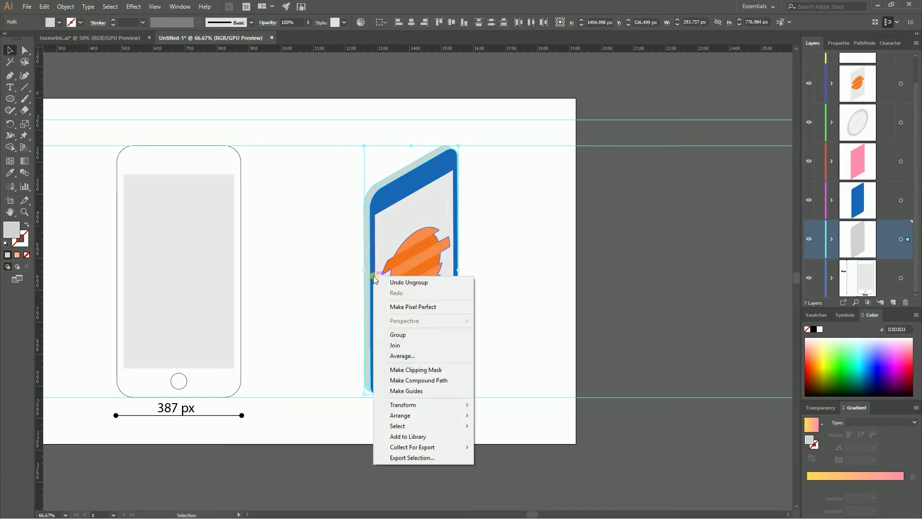
click(516, 194)
Stretch the top piece down and extend the grey side piece to about 769 px tall
click(391, 179)
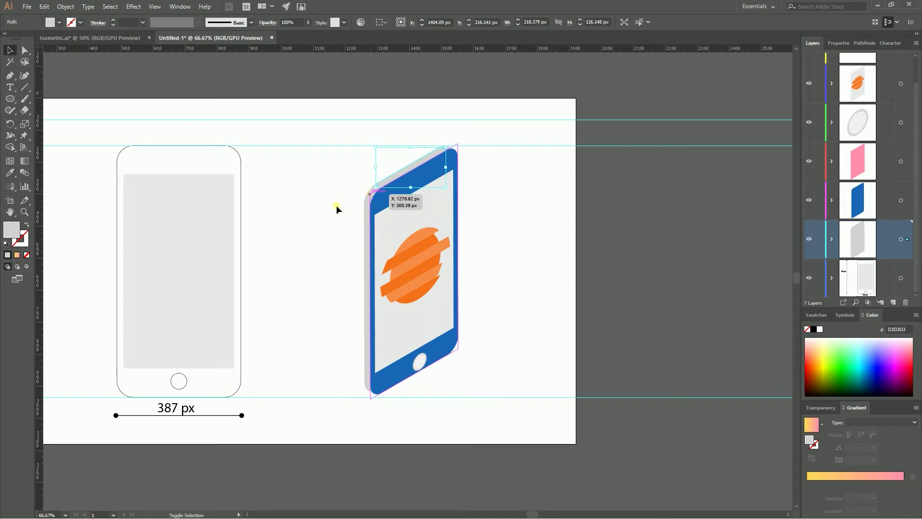
drag(366, 196, 365, 386)
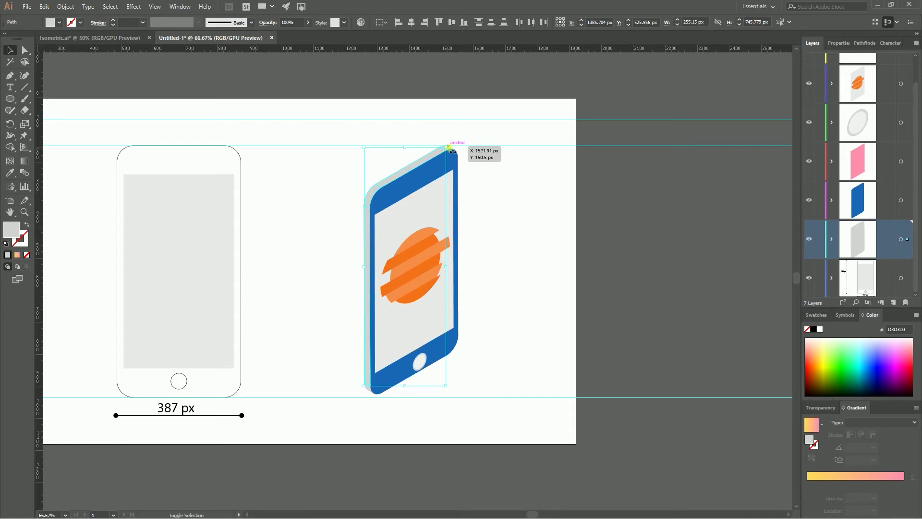
scroll(488, 144, up, 1)
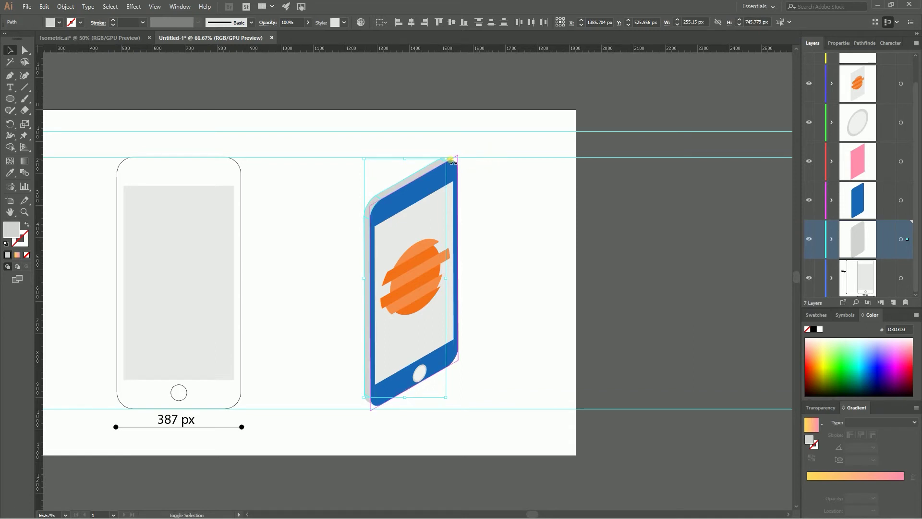
drag(365, 397, 366, 405)
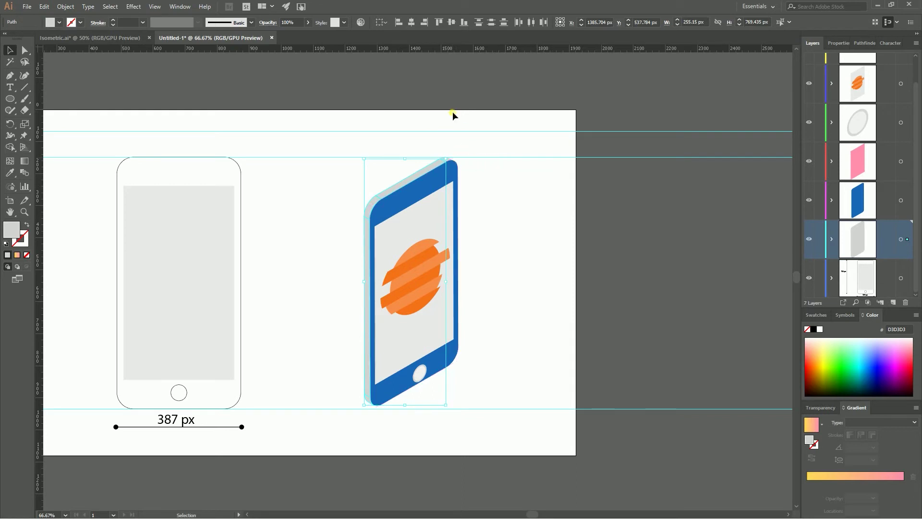
Unite the grey body pieces with Pathfinder and pick C9C9C9 as the fill colour
key(a)
key(ctrl+plus)
key(ctrl+plus)
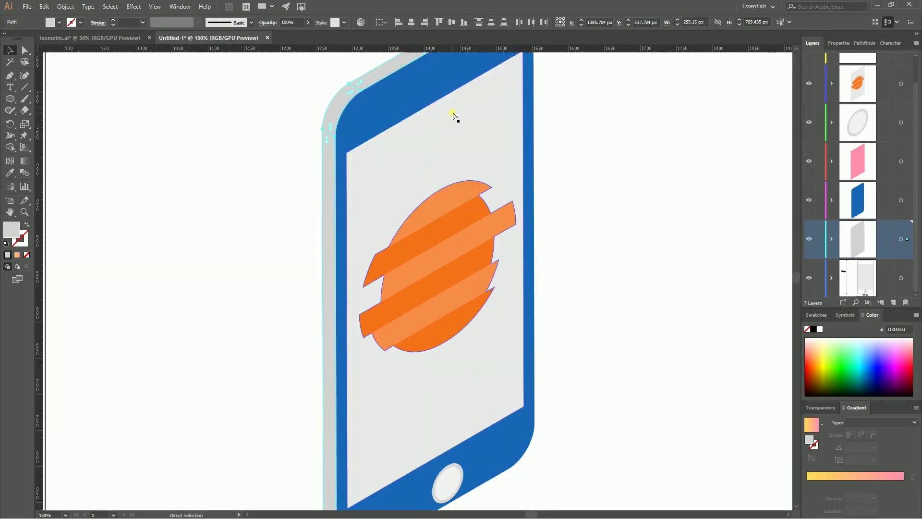
key(v)
key(ctrl+minus)
key(ctrl+minus)
key(ctrl+minus)
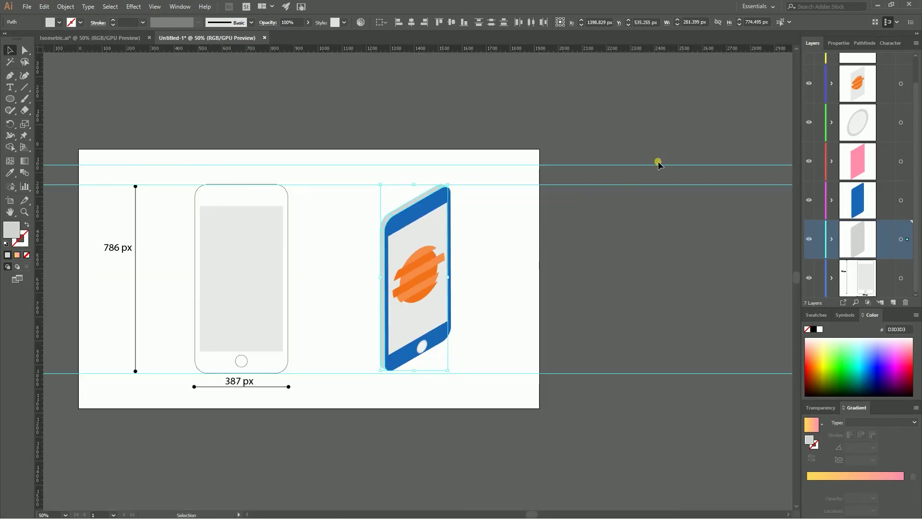
click(865, 43)
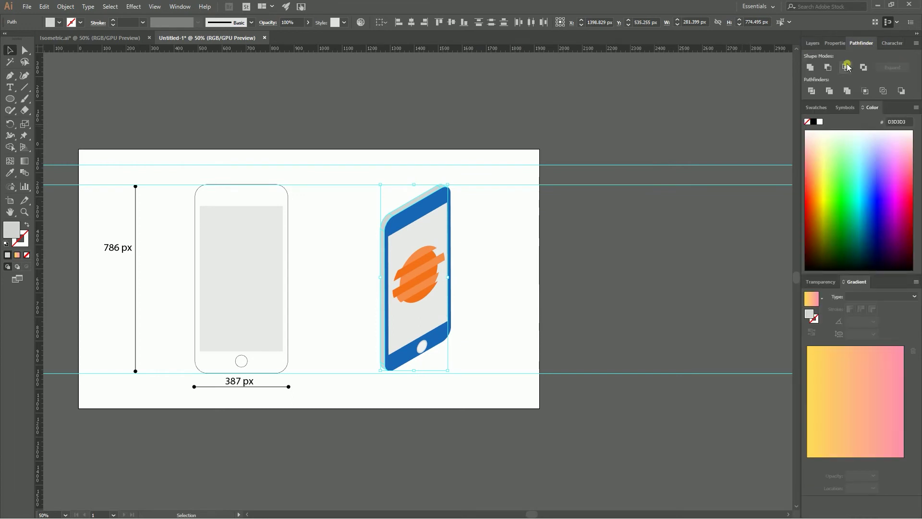
click(811, 69)
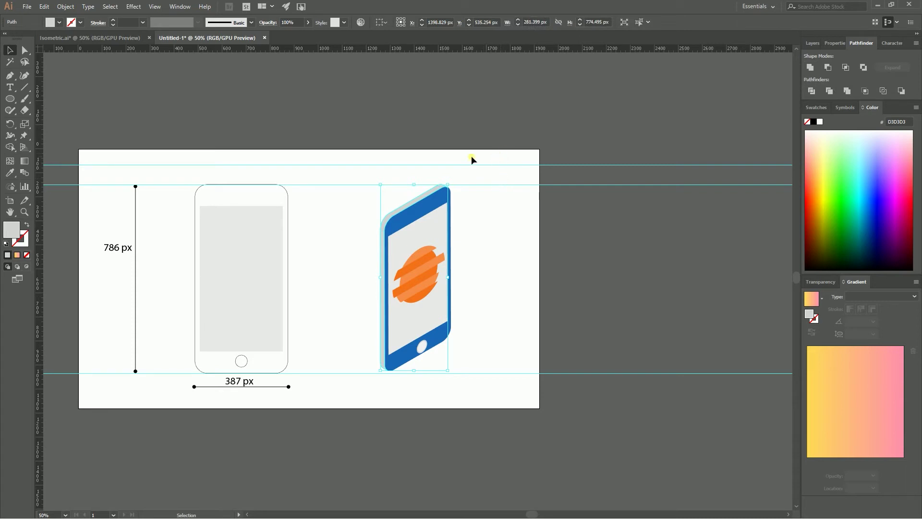
double_click(10, 231)
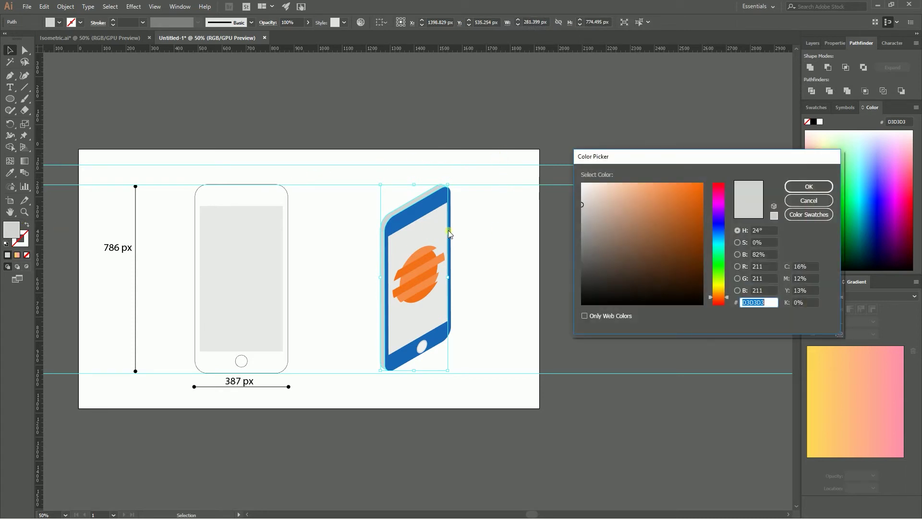
click(582, 208)
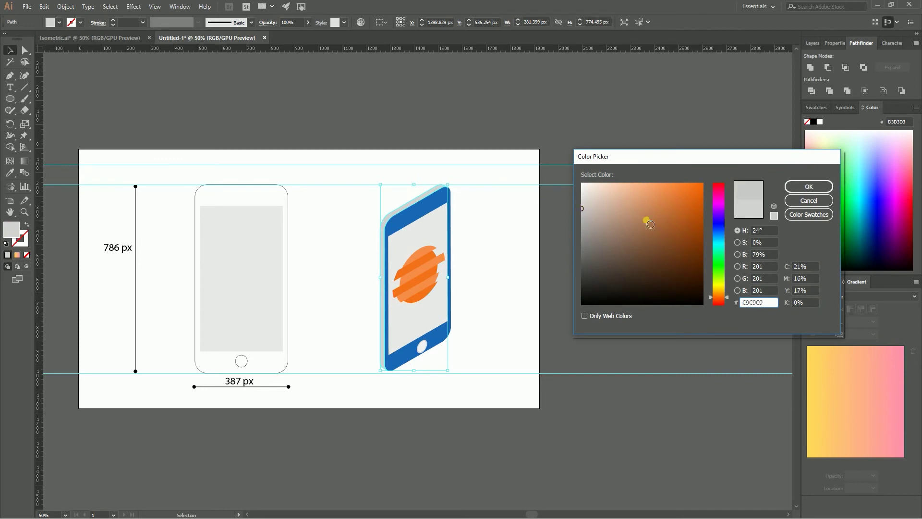
Apply the C9C9C9 fill, then ungroup the isometric phone and release its clipping mask
click(809, 187)
click(543, 221)
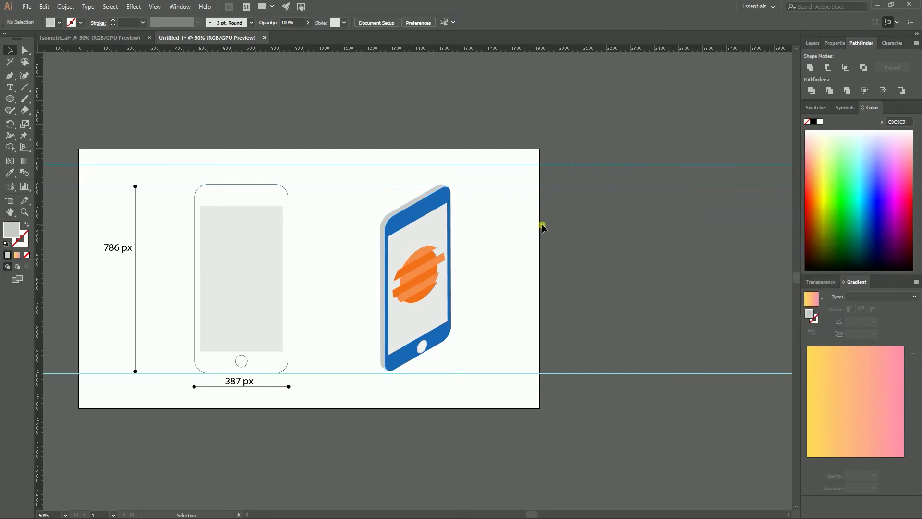
click(417, 206)
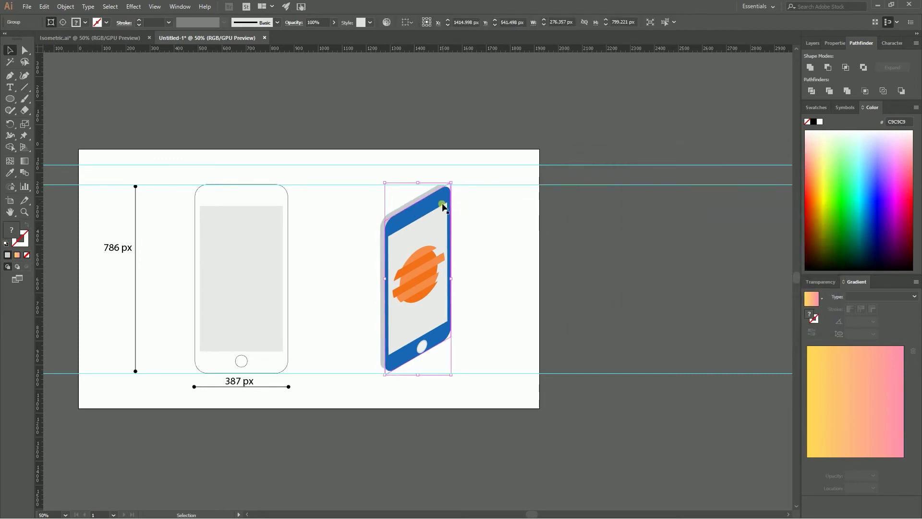
right_click(443, 208)
click(475, 286)
right_click(429, 210)
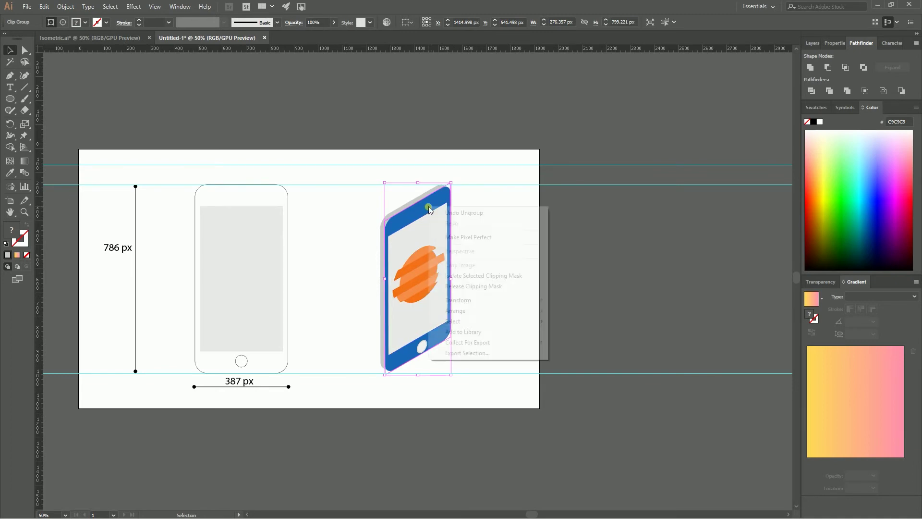
click(462, 286)
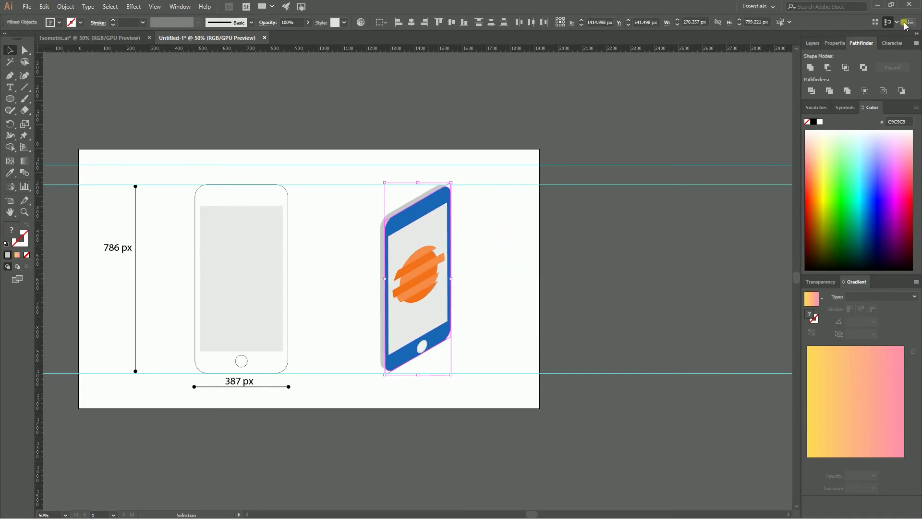
Ungroup the orange logo and release its clipping mask
click(813, 43)
click(417, 266)
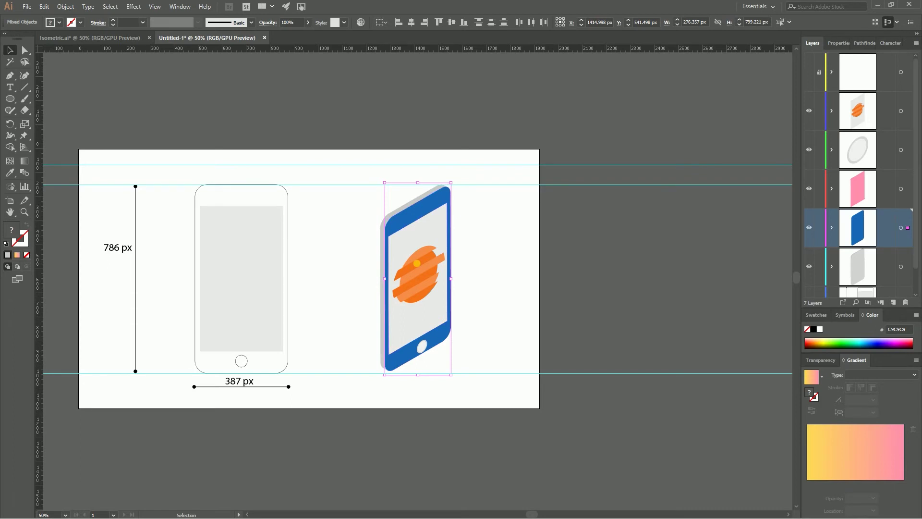
right_click(417, 266)
click(442, 342)
right_click(421, 258)
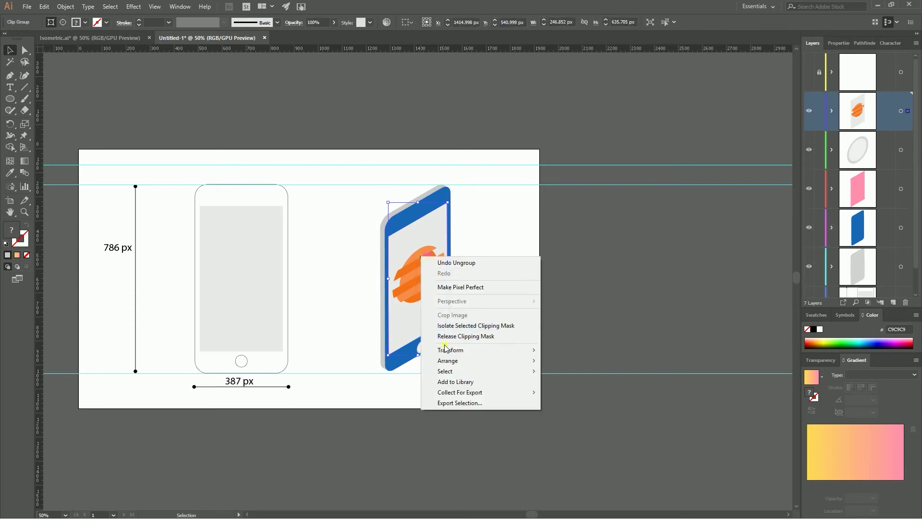
click(451, 336)
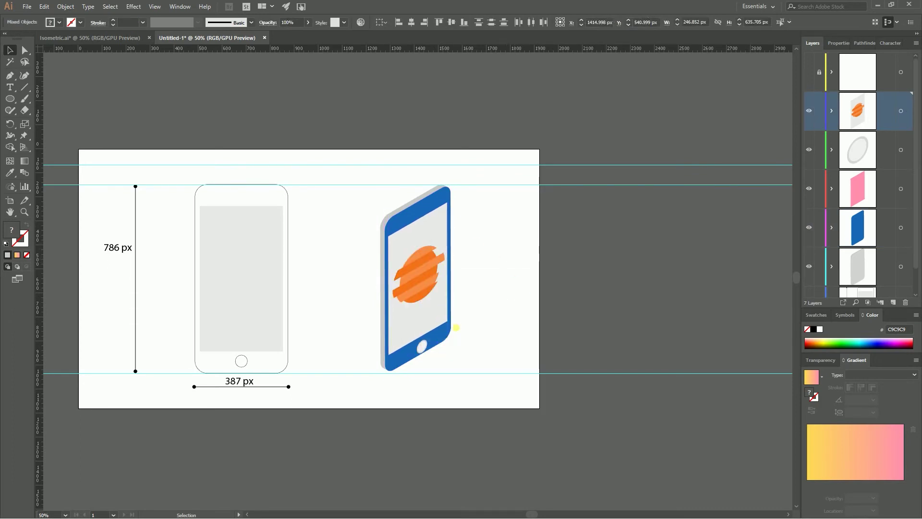
Nudge the home button up and slightly left, then ungroup it and release its clipping mask
click(421, 346)
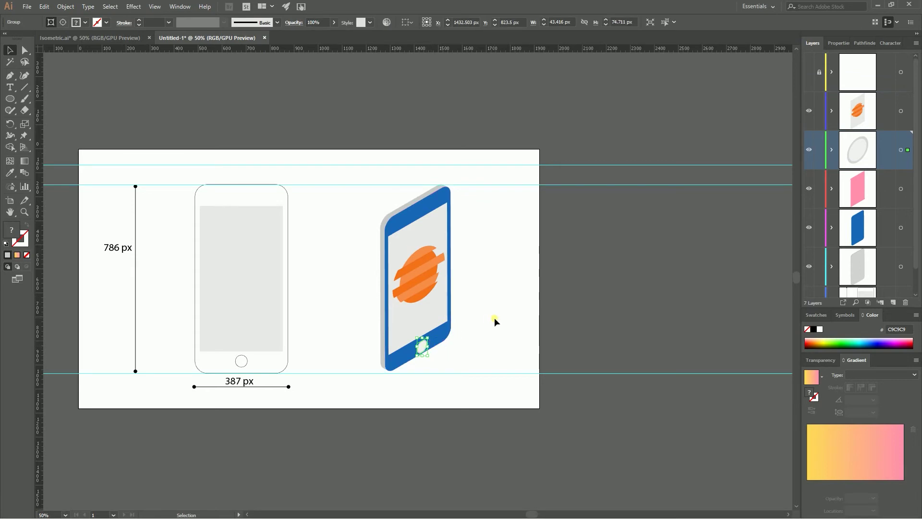
key(Up)
key(Up)
key(Up)
key(Up)
key(Up)
key(Up)
key(Up)
key(Up)
key(Up)
key(Up)
key(Up)
key(Up)
key(Left)
key(Left)
key(Left)
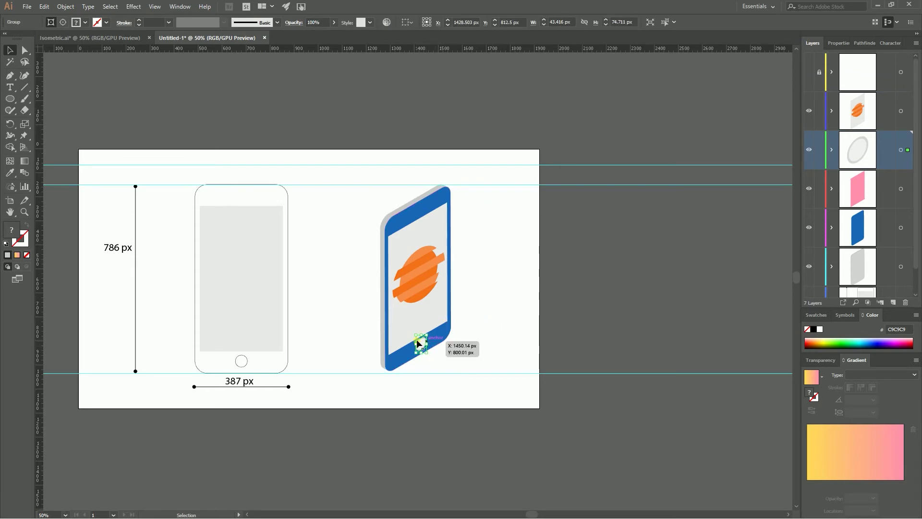
right_click(417, 339)
click(444, 420)
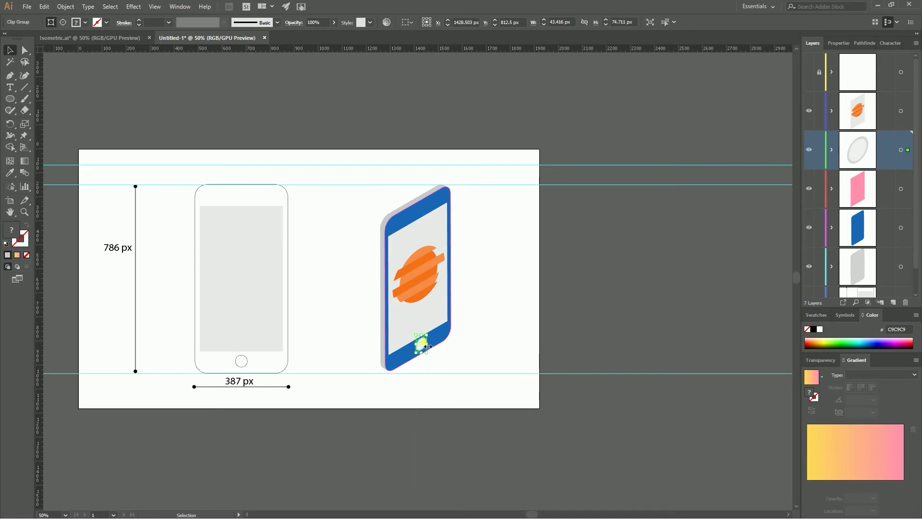
right_click(425, 341)
click(461, 422)
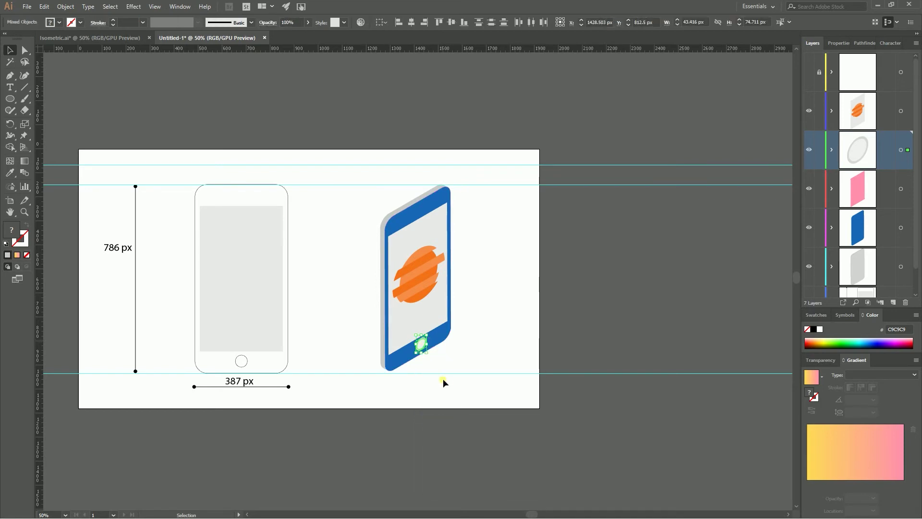
right_click(425, 345)
Delete the leftover clipping outlines from the home button and orange logo layers
click(528, 300)
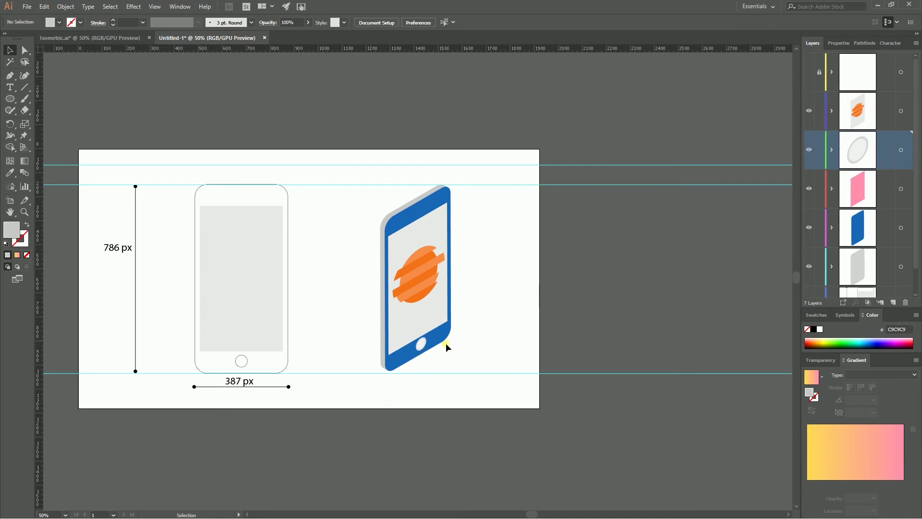
click(831, 150)
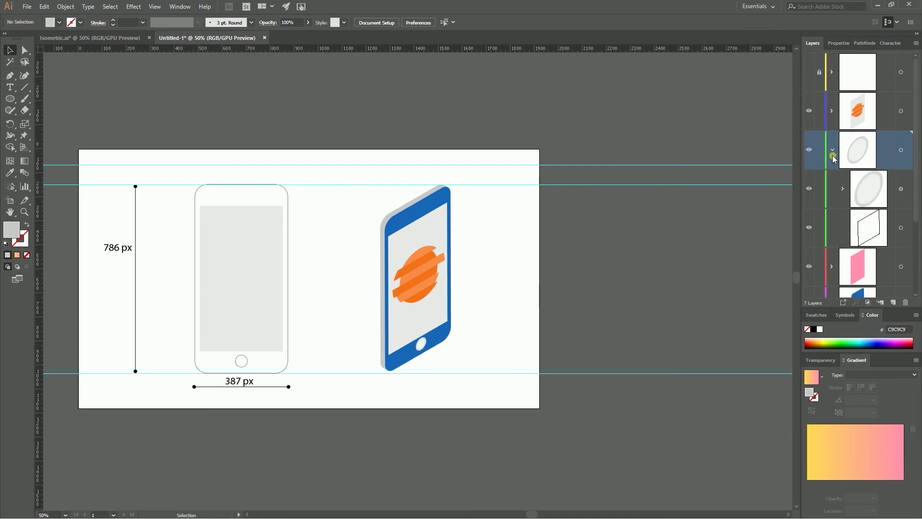
click(914, 234)
key(Delete)
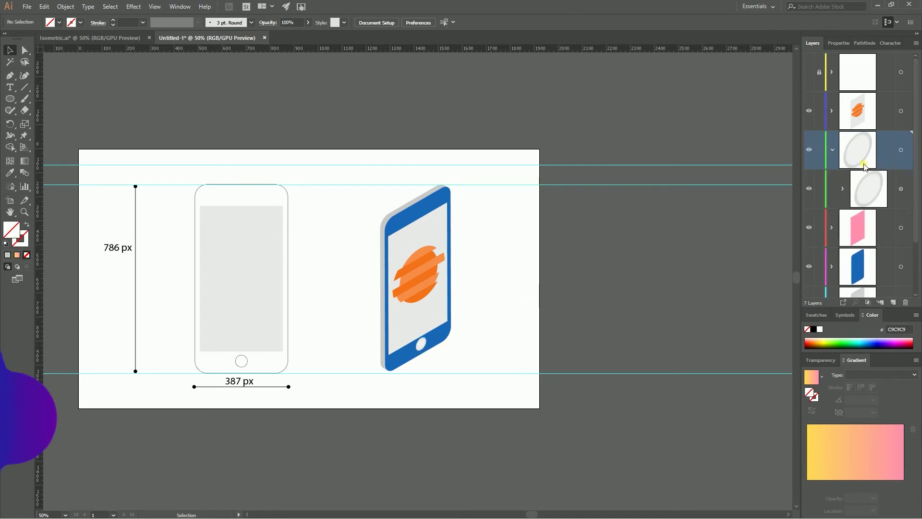
click(831, 110)
click(900, 188)
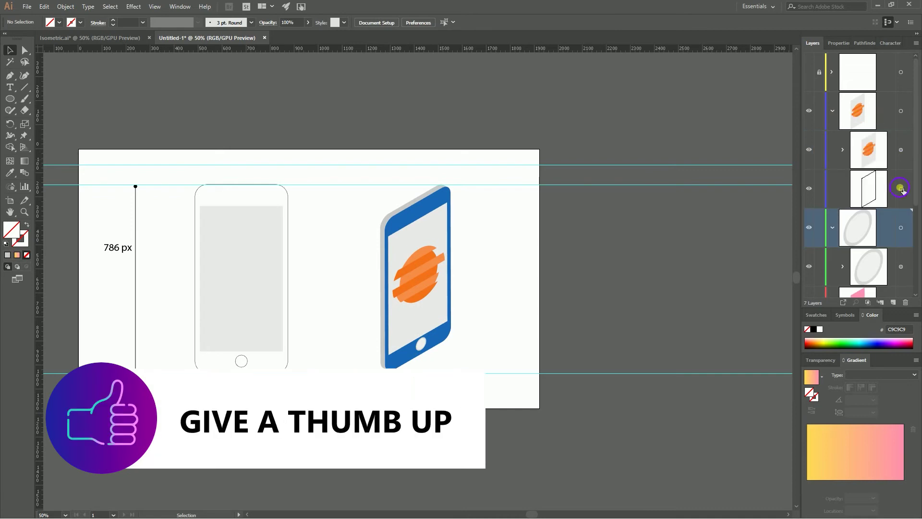
key(Delete)
Ungroup the pink screen artwork and release its clipping mask
click(844, 149)
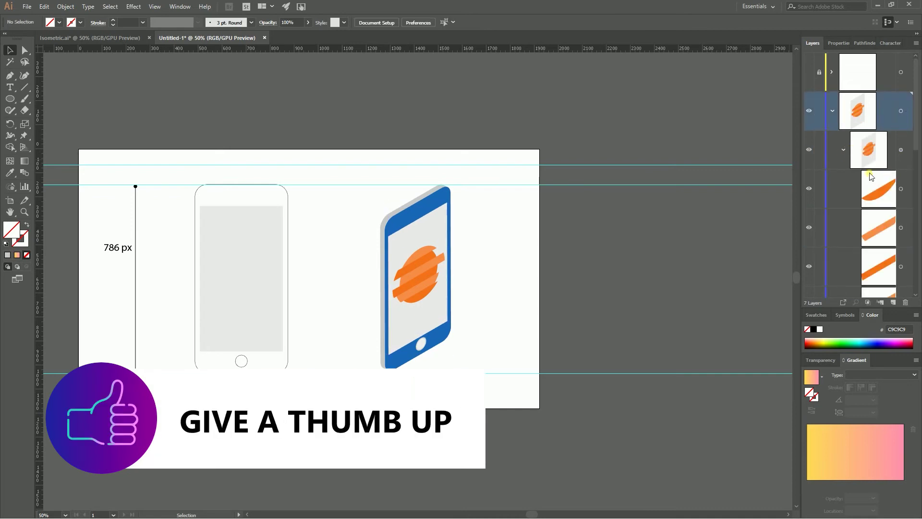
click(844, 150)
click(844, 150)
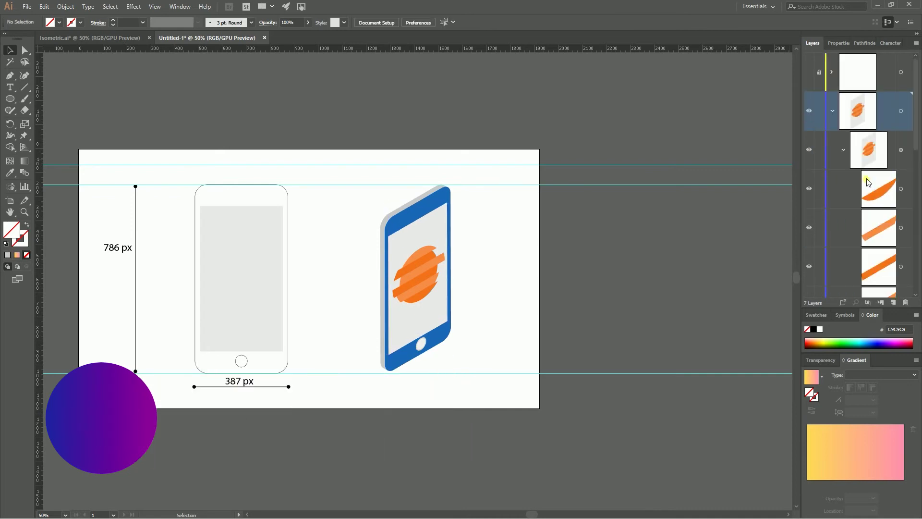
click(845, 150)
scroll(878, 211, down, 3)
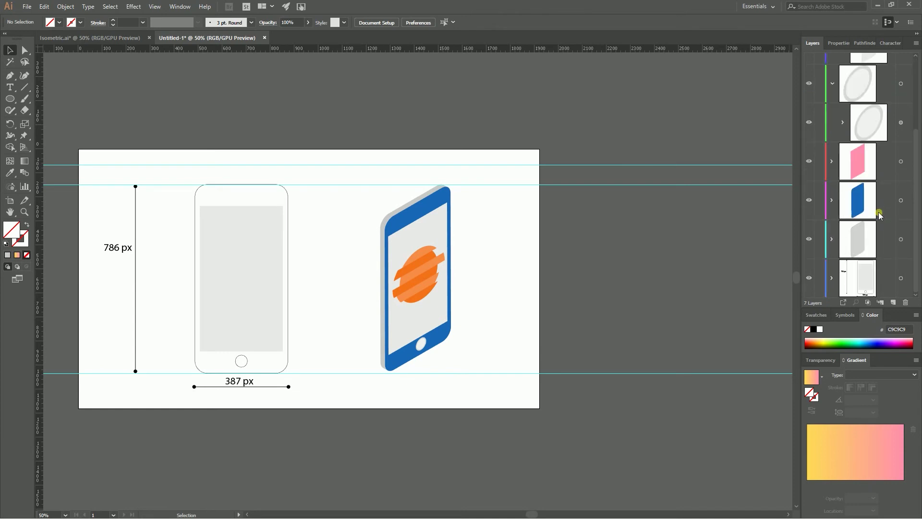
click(832, 162)
click(902, 199)
right_click(393, 230)
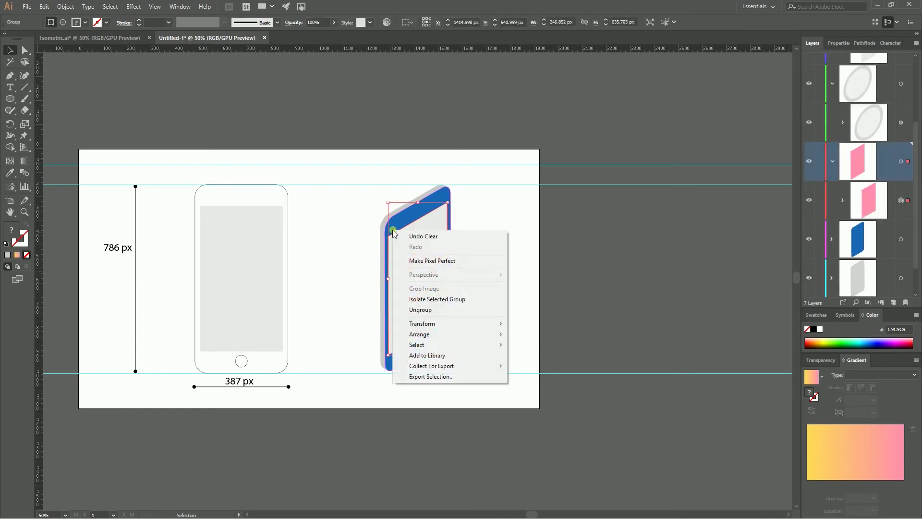
click(423, 309)
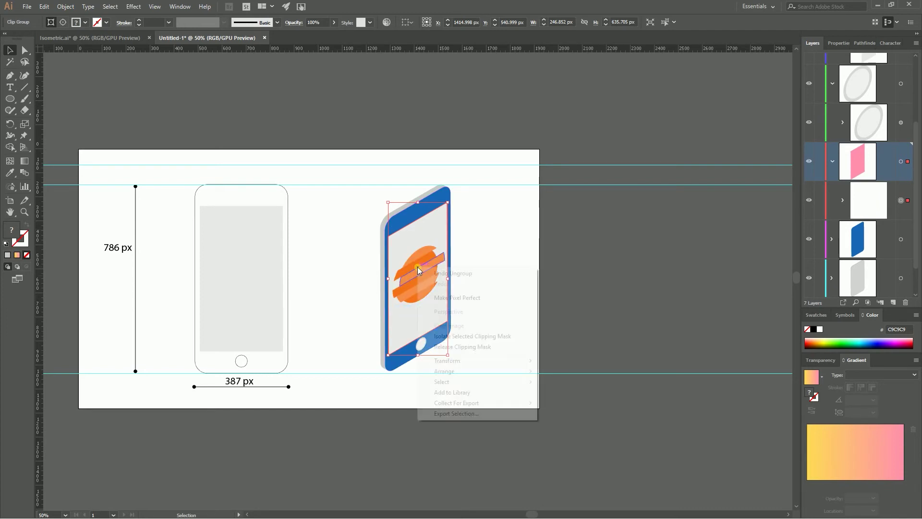
right_click(417, 267)
click(451, 346)
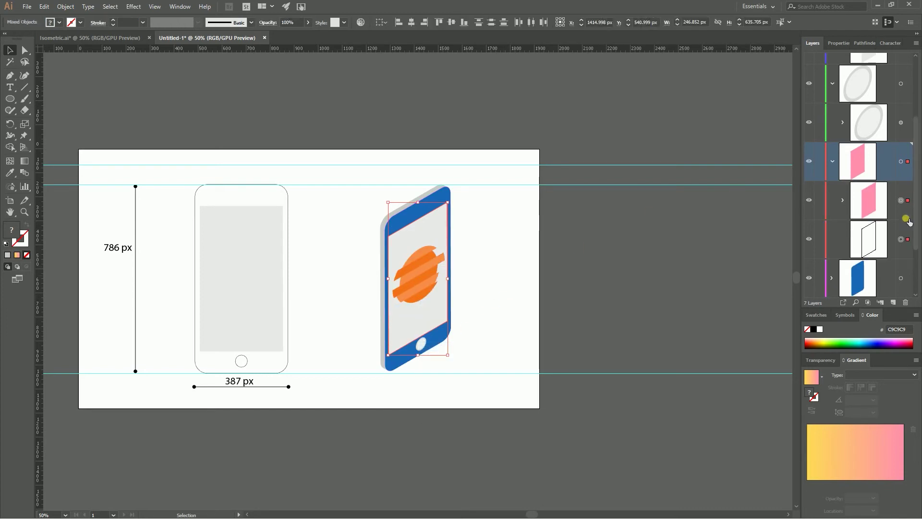
Move the nested blue path out of its group onto the blue layer
click(901, 239)
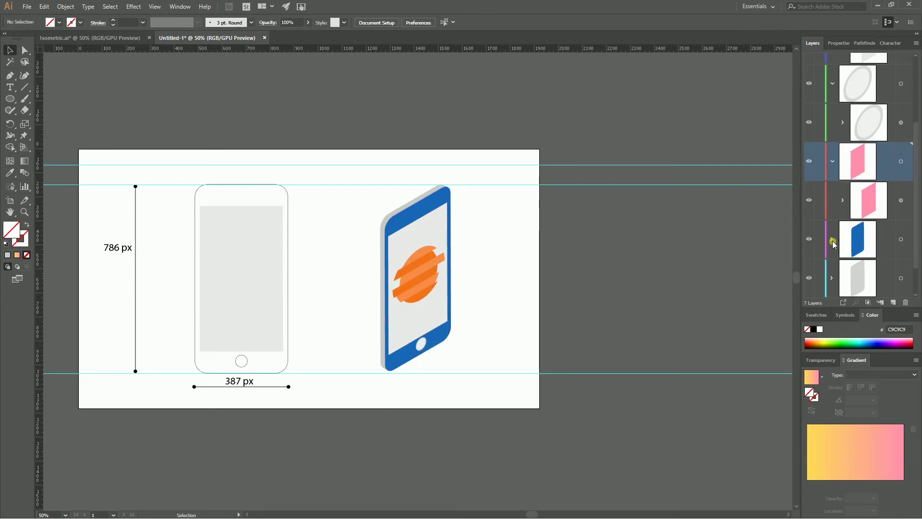
click(833, 240)
scroll(890, 220, down, 2)
click(901, 199)
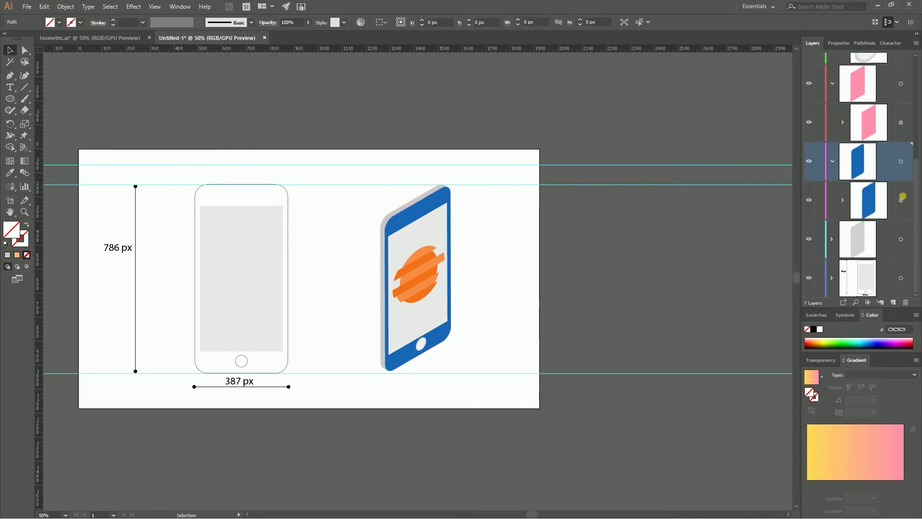
click(791, 196)
click(844, 200)
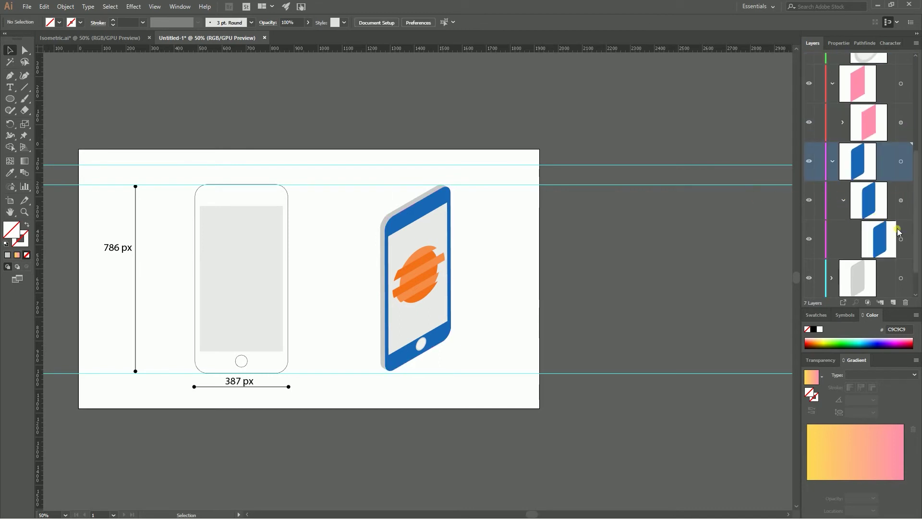
drag(877, 238, 868, 114)
click(842, 122)
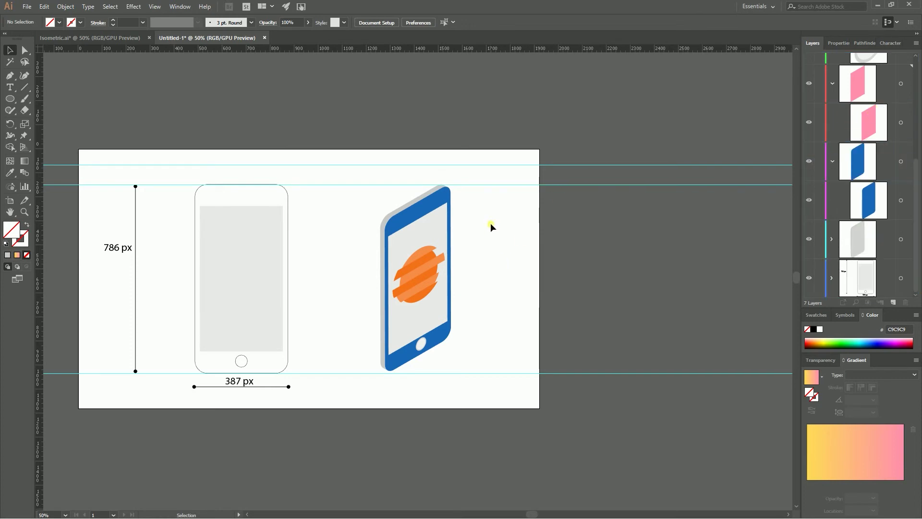
Fill the phone frame with the white-grey iphone gradient swatch
drag(421, 212, 267, 188)
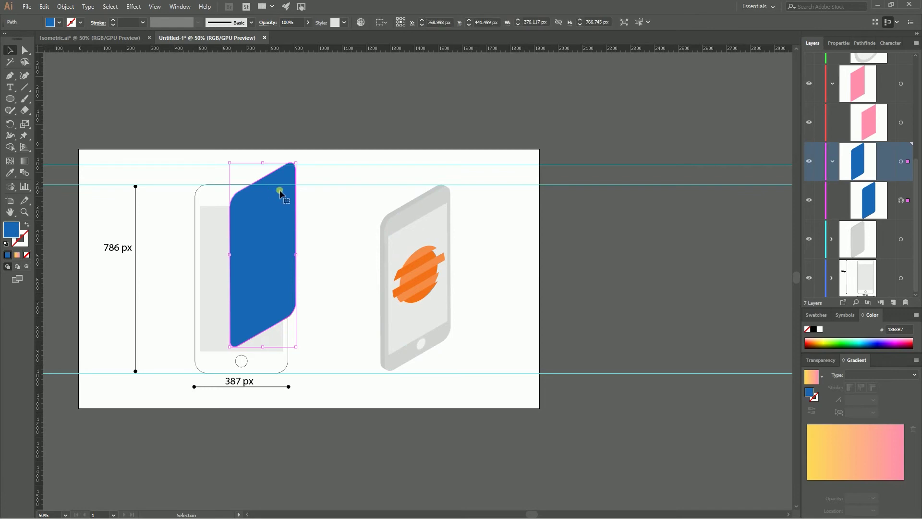
key(ctrl+z)
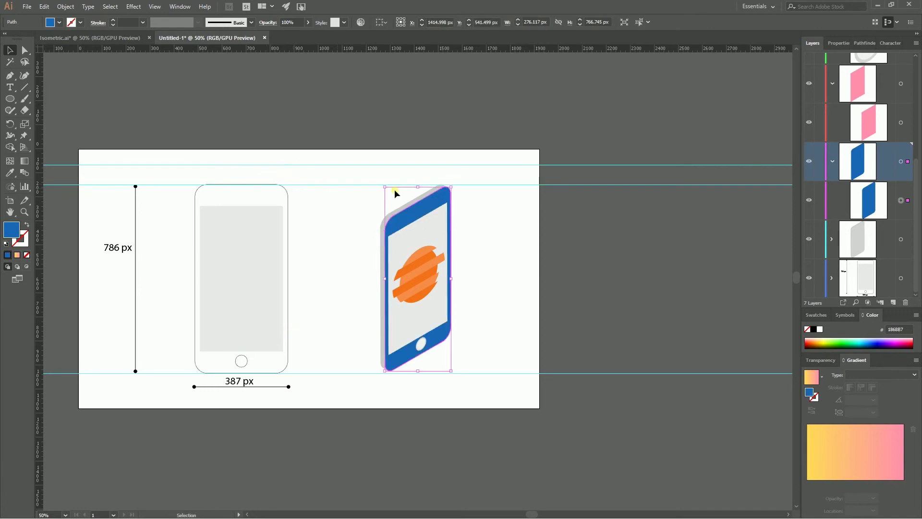
click(829, 360)
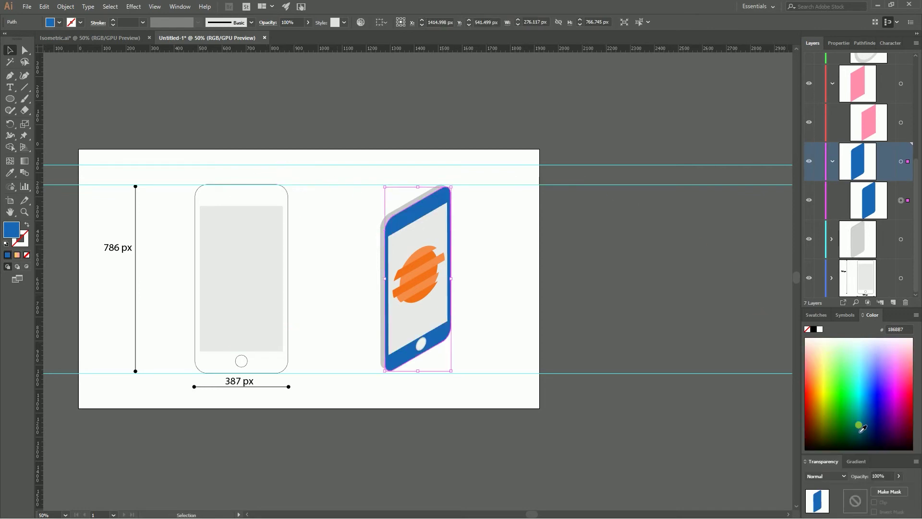
click(816, 315)
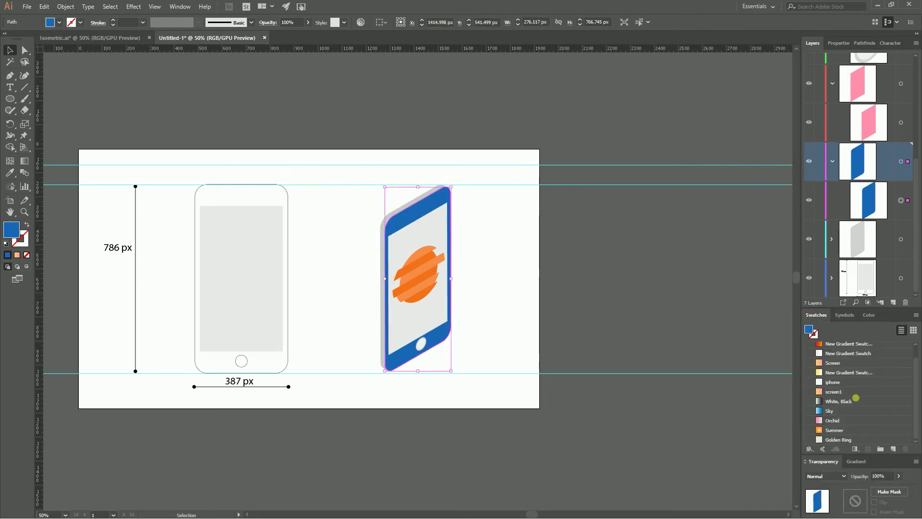
click(833, 384)
Fill the pink screen shape with the yellow-to-pink Screen gradient
click(440, 242)
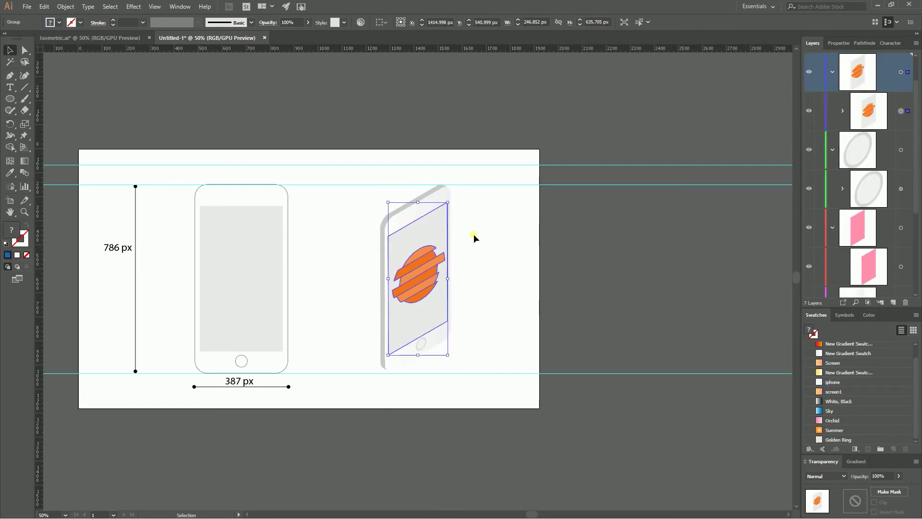
click(901, 228)
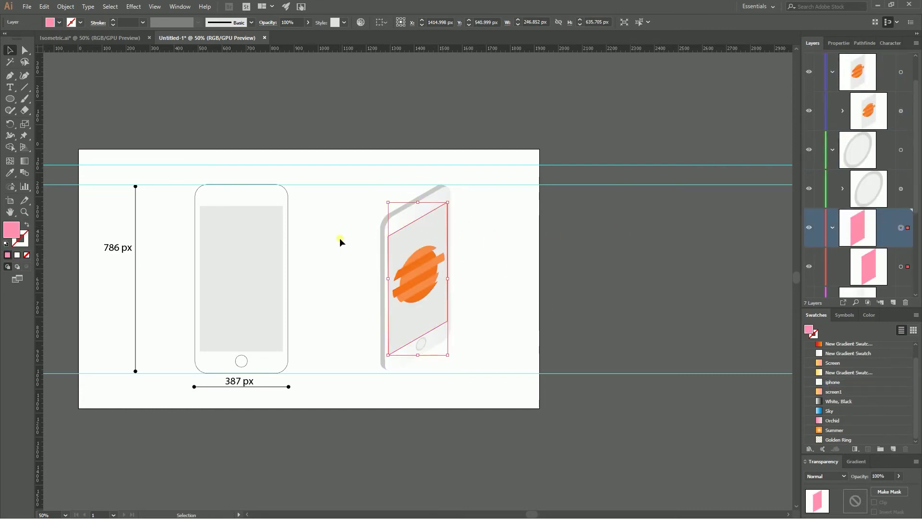
scroll(822, 353, up, 1)
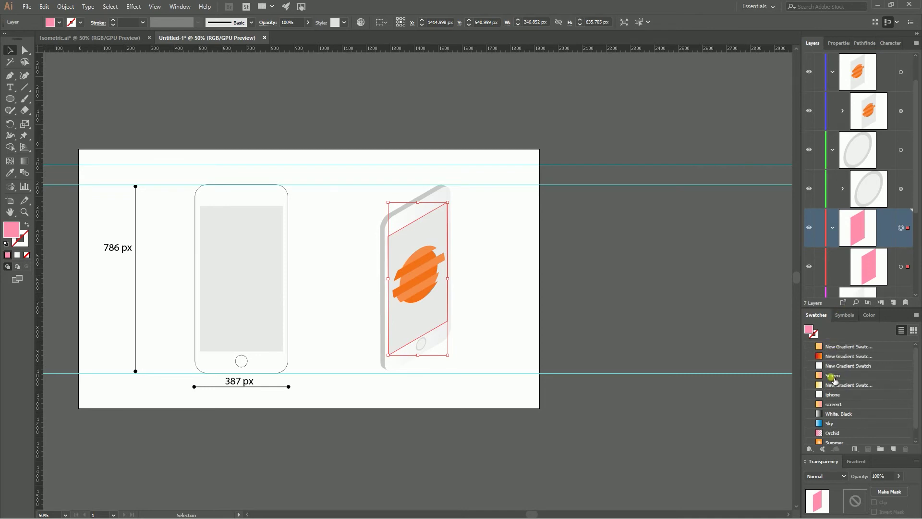
click(834, 378)
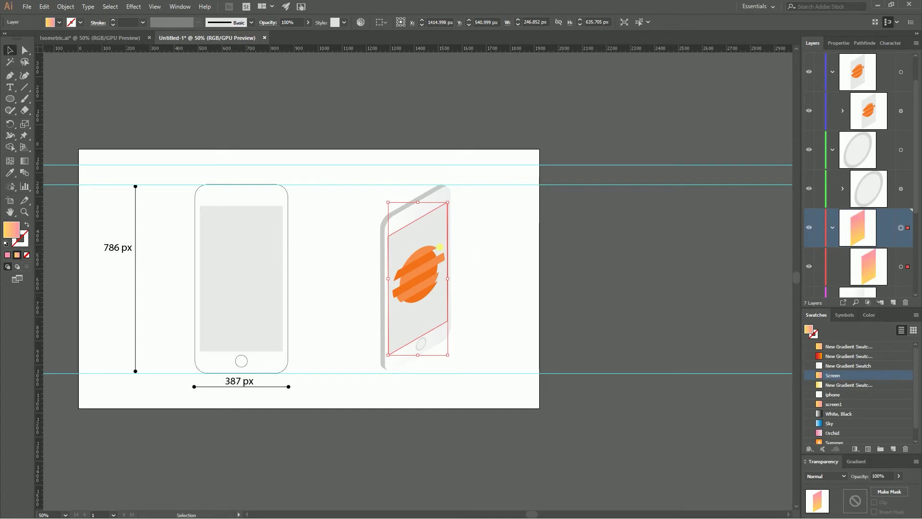
Shift the logo screen right of the pink screen and fill its screen shape with the Screen gradient
click(422, 235)
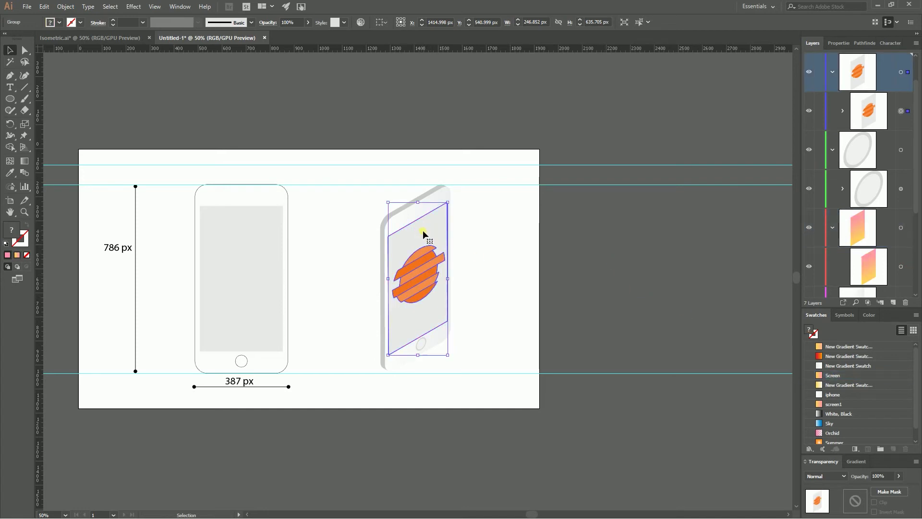
drag(423, 234, 454, 228)
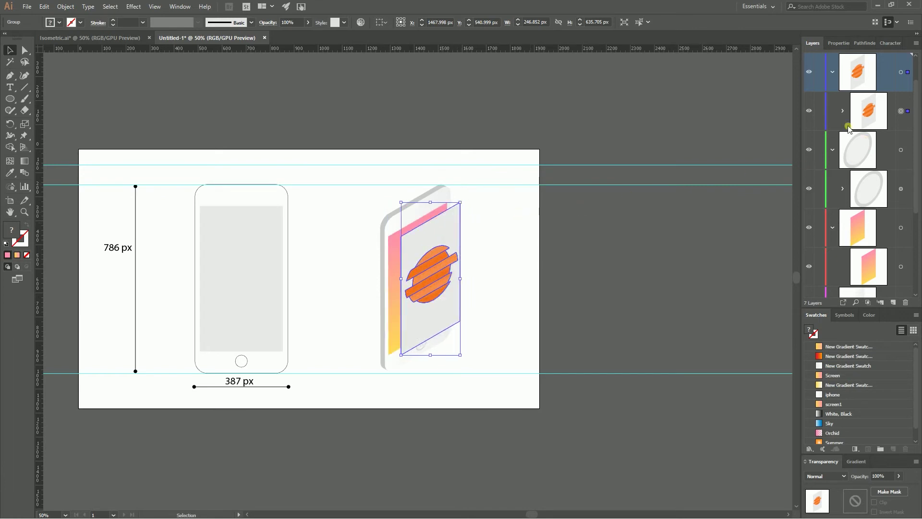
click(843, 111)
scroll(899, 138, down, 4)
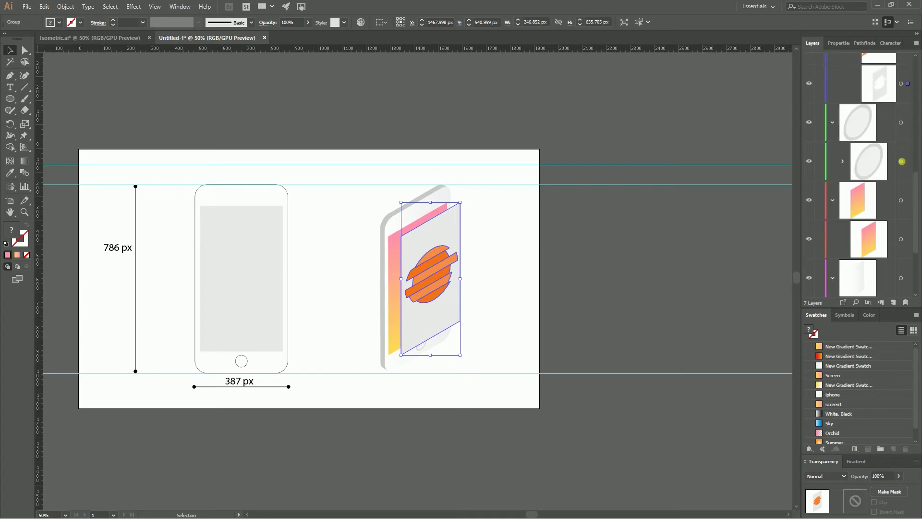
scroll(901, 162, up, 3)
click(902, 201)
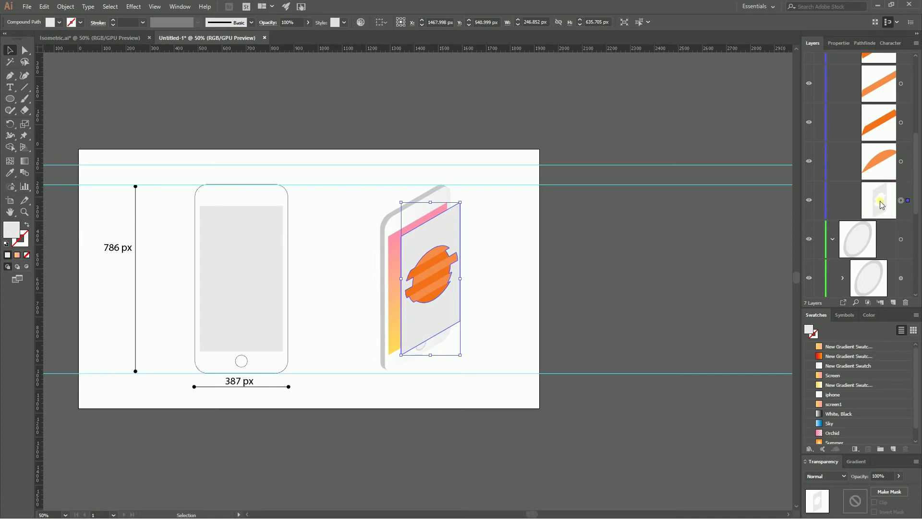
click(831, 376)
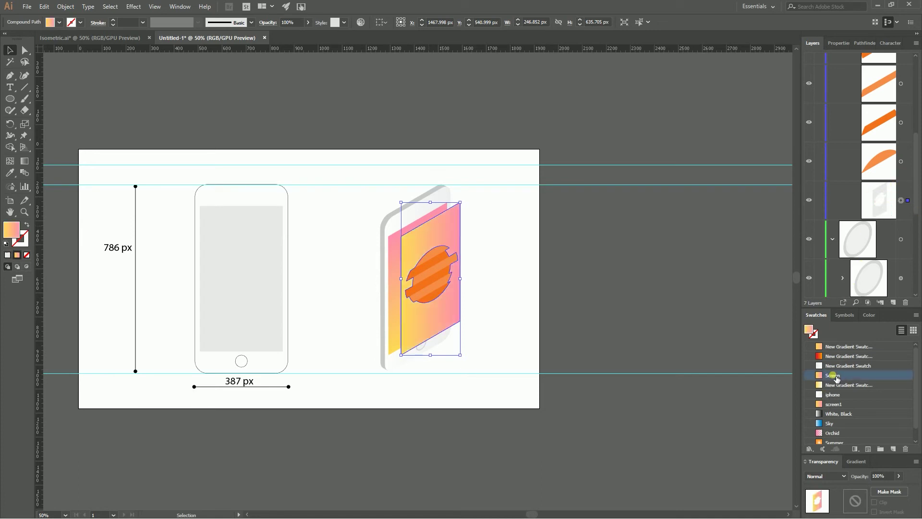
Isolate the screen artwork group for editing
click(529, 181)
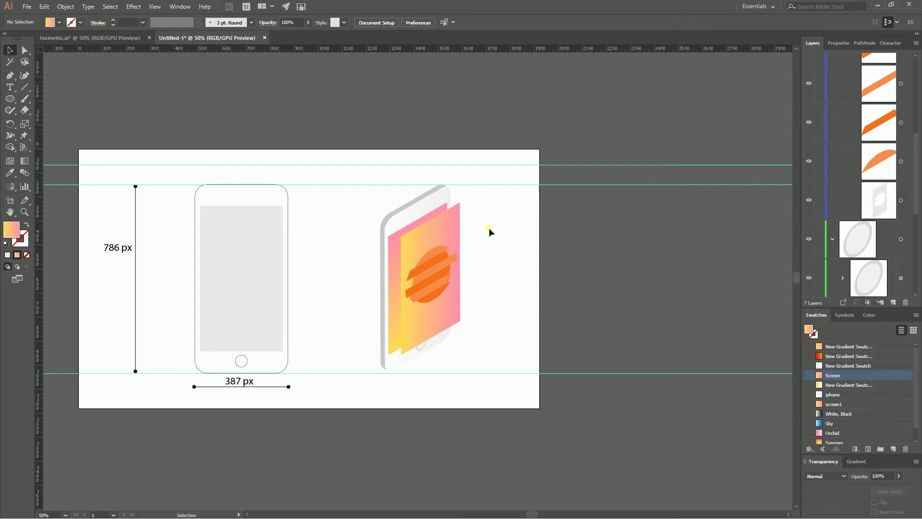
click(443, 234)
double_click(443, 228)
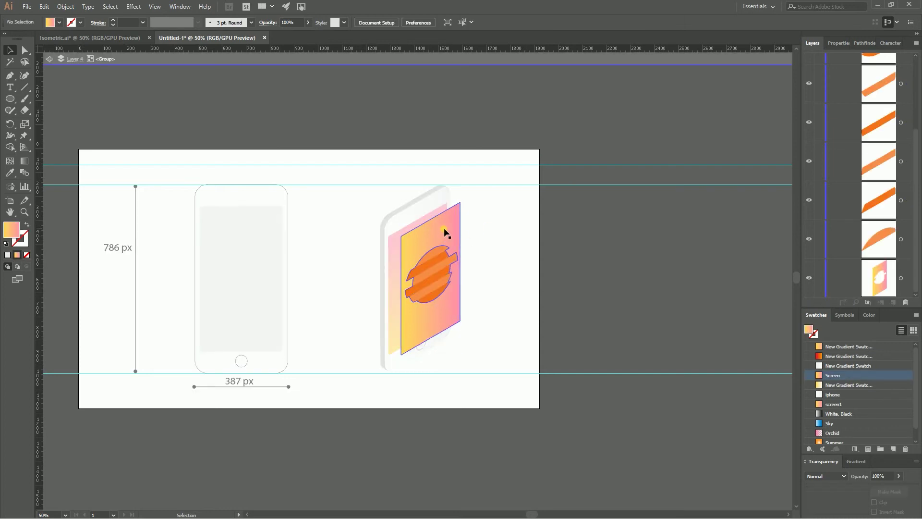
Bring up the Gradient panel and isolate the front screen shape
click(747, 346)
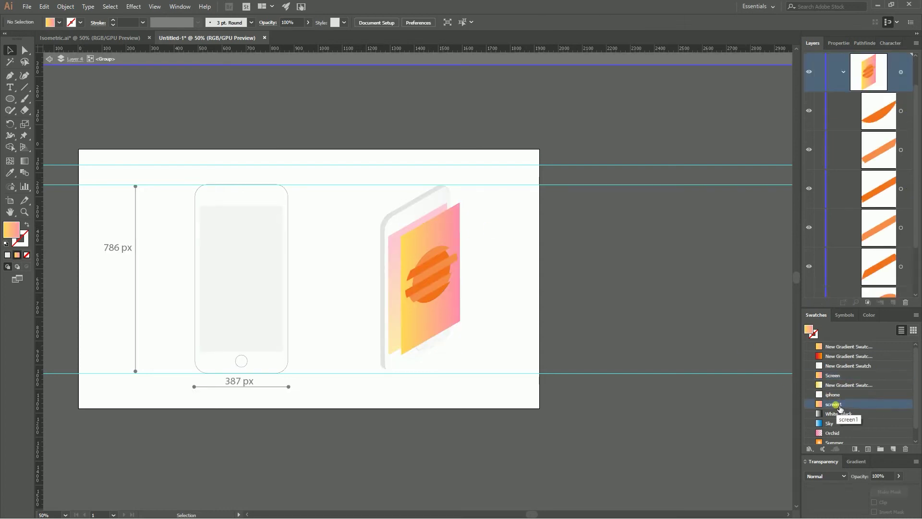
double_click(839, 405)
scroll(847, 421, down, 1)
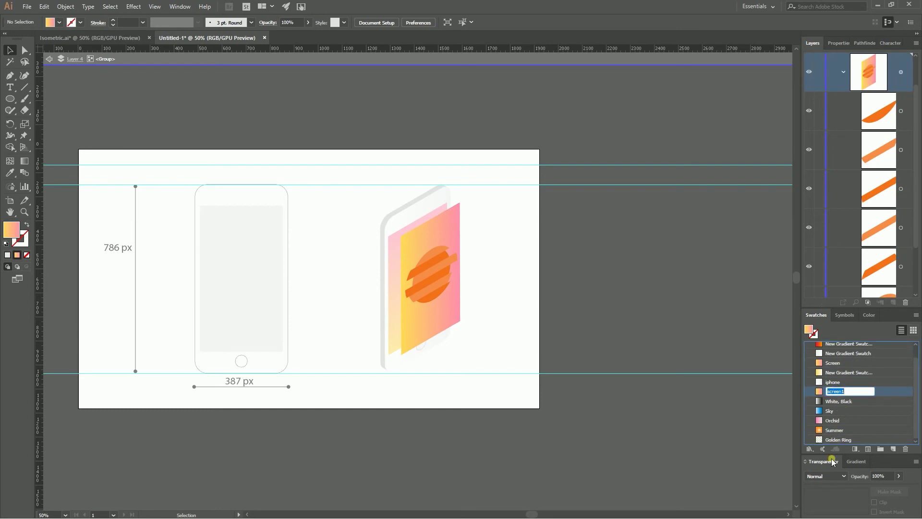
click(853, 462)
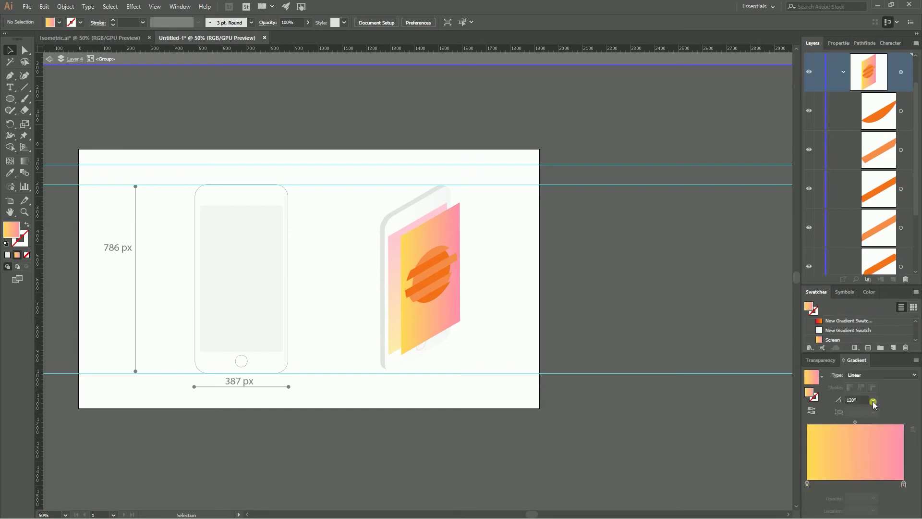
click(459, 243)
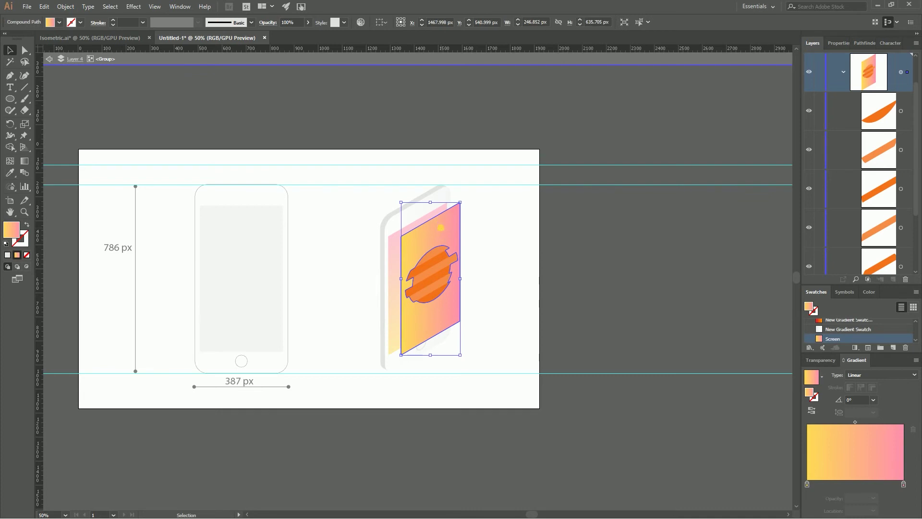
double_click(441, 232)
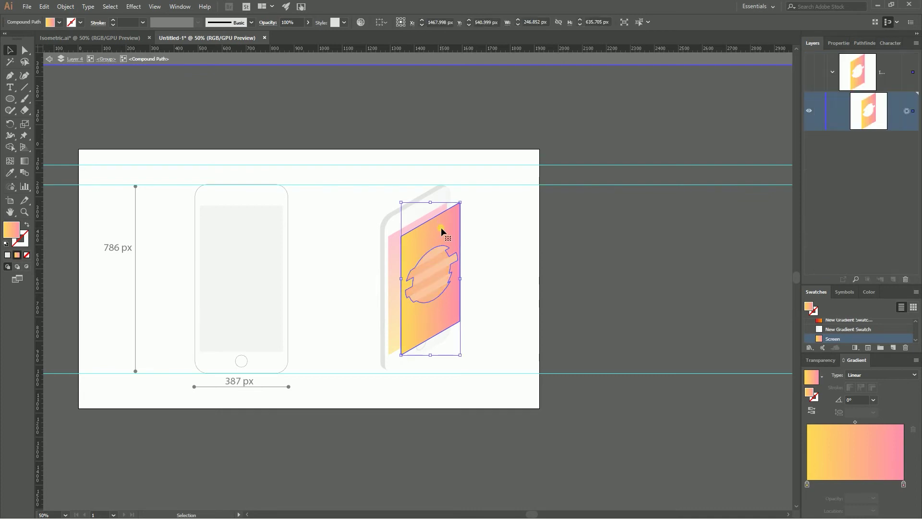
Reverse the front screen's gradient and set its angle to 120° so yellow sits on top
click(810, 411)
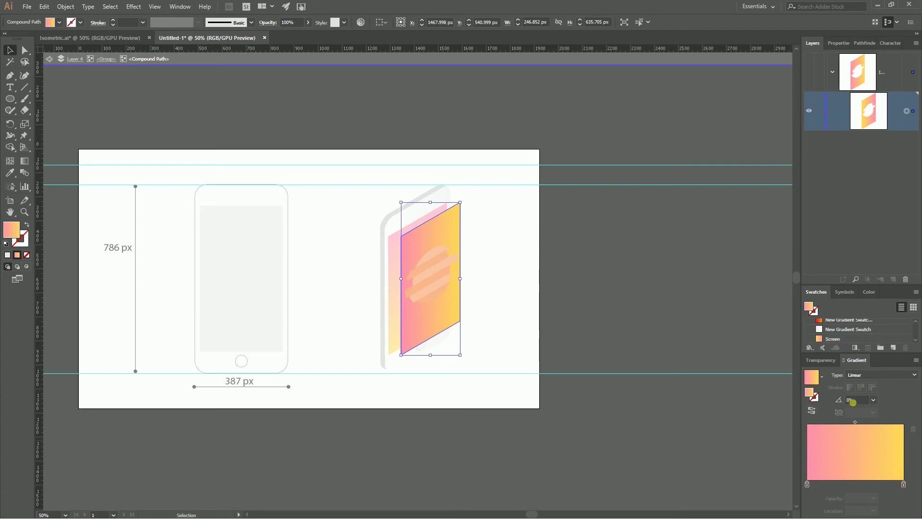
click(874, 400)
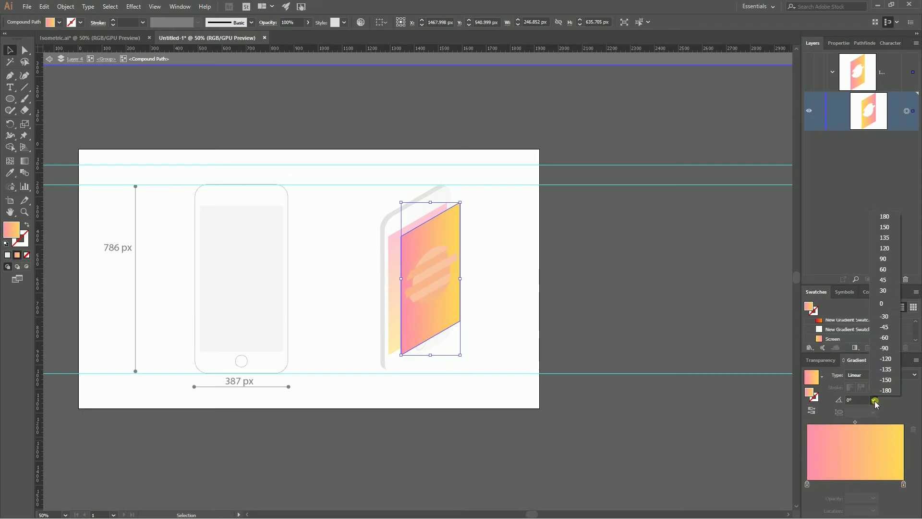
click(887, 248)
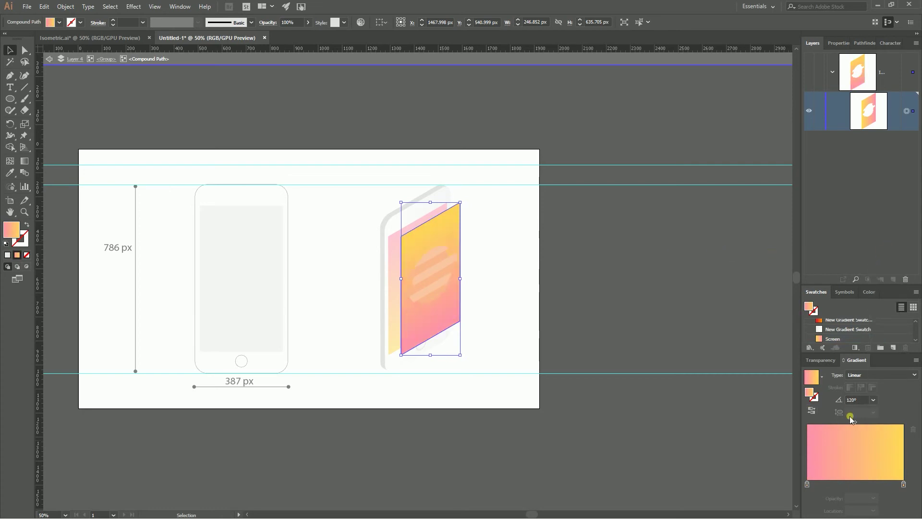
Reverse the gradient once more, exit isolation, and select the back pink screen
click(811, 411)
click(353, 142)
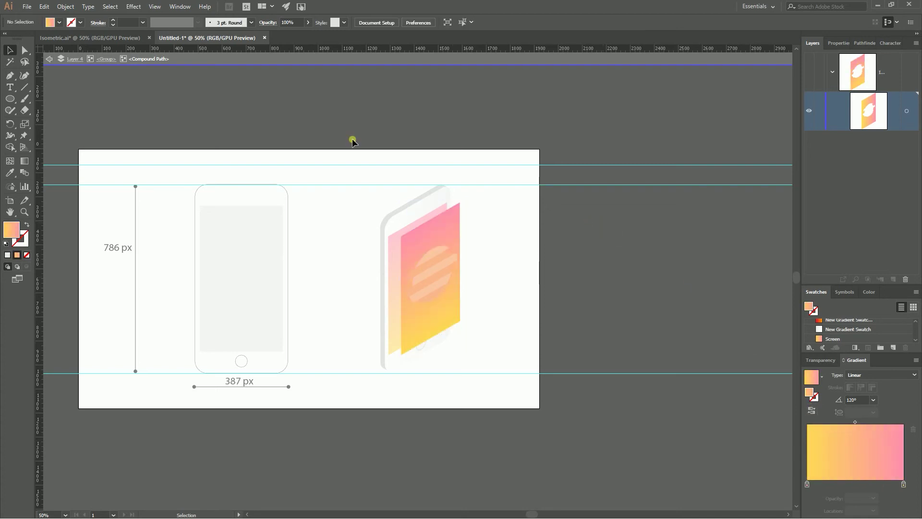
double_click(218, 130)
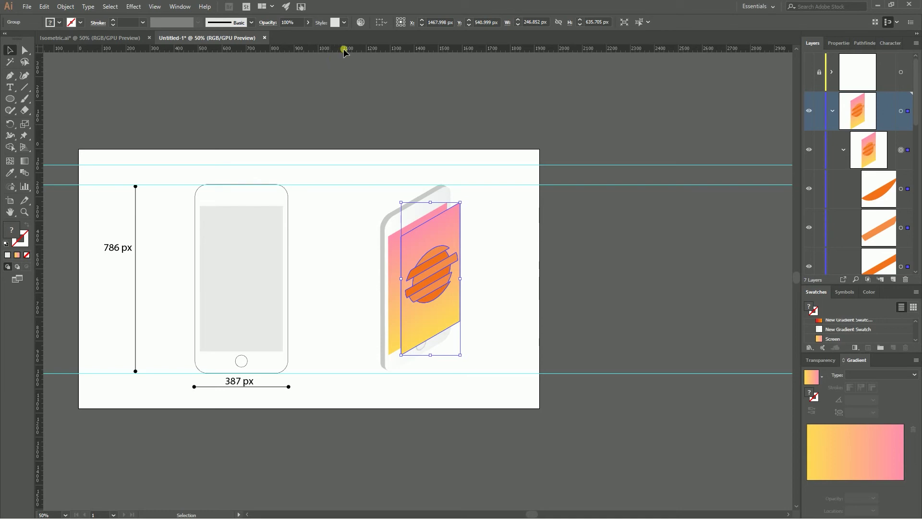
click(391, 246)
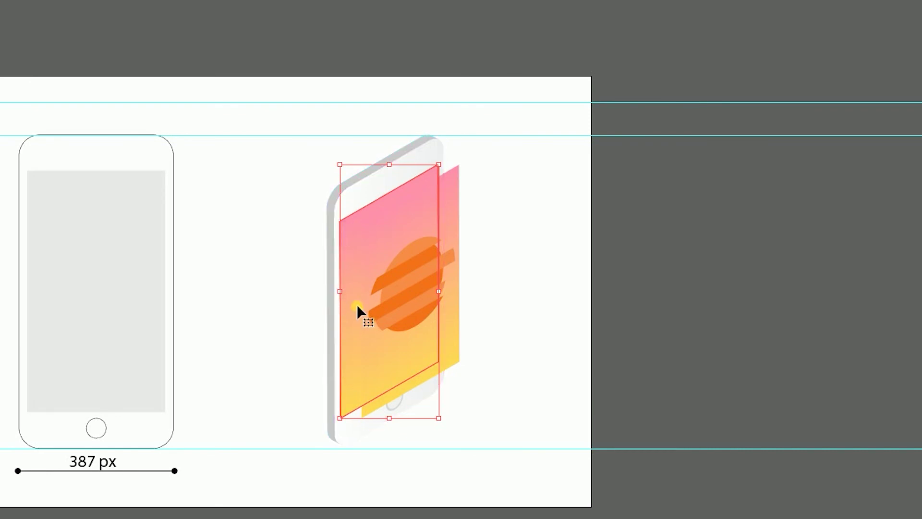
click(297, 265)
click(349, 238)
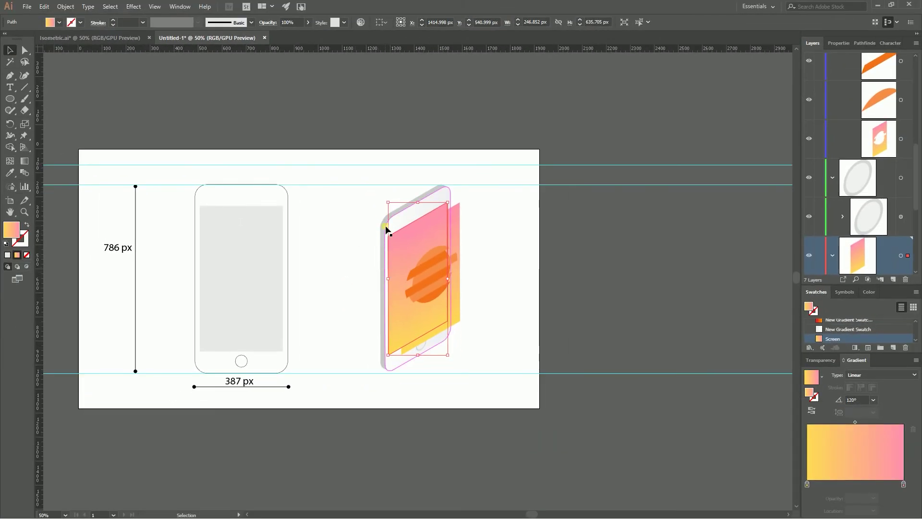
Recolor the back screen's linked gradient colours to saturation 72 and brightness 95
click(360, 23)
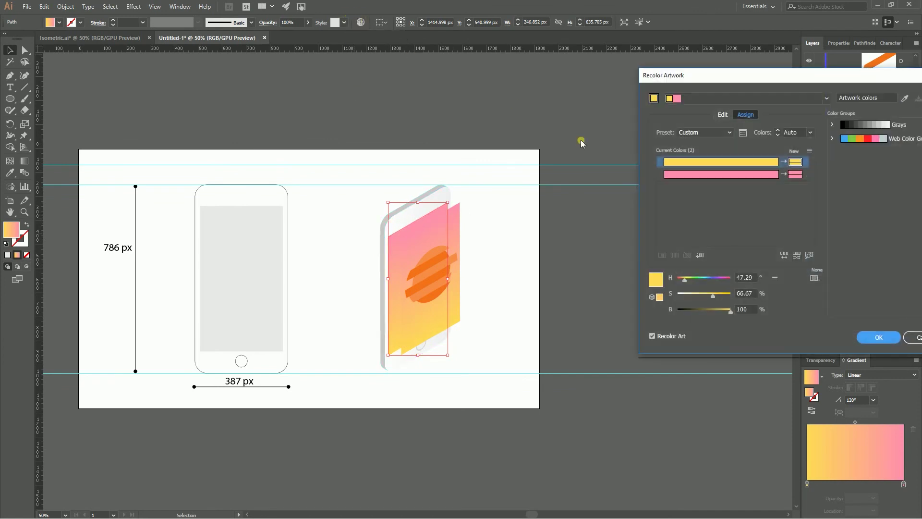
click(717, 115)
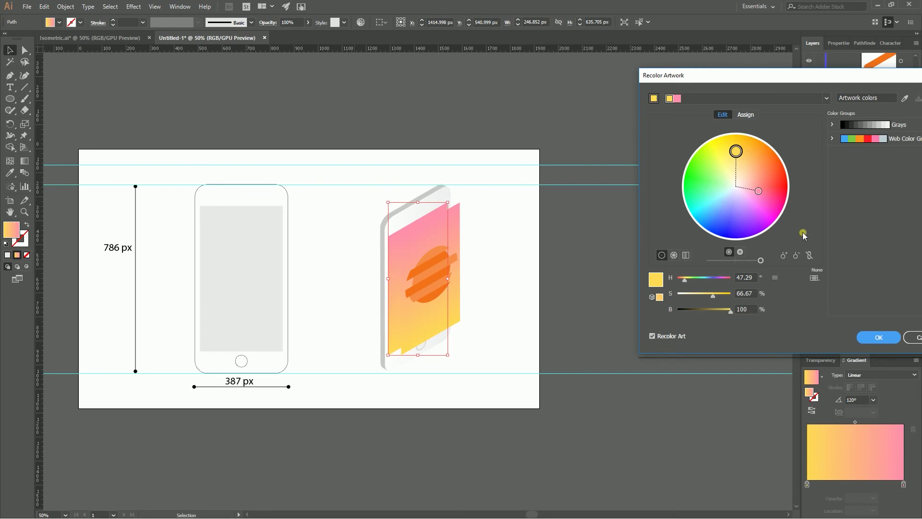
click(810, 256)
click(730, 311)
drag(731, 311, 726, 311)
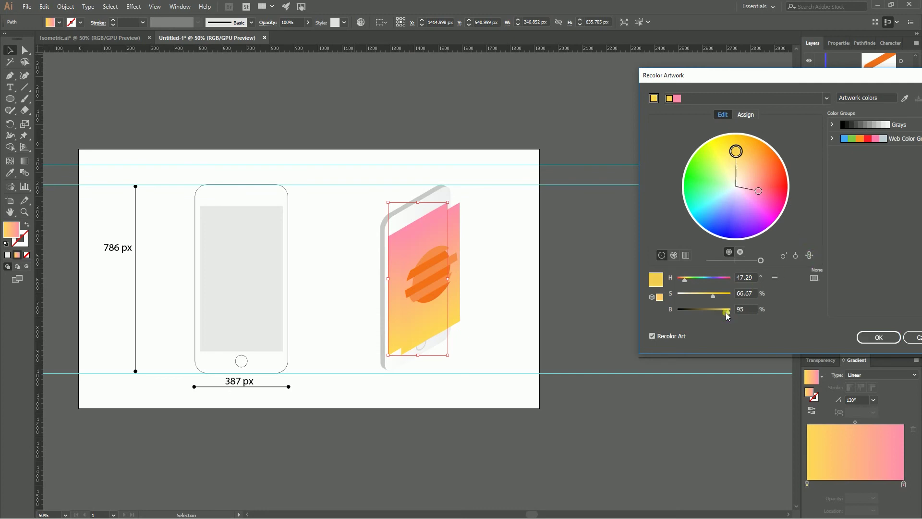
click(713, 297)
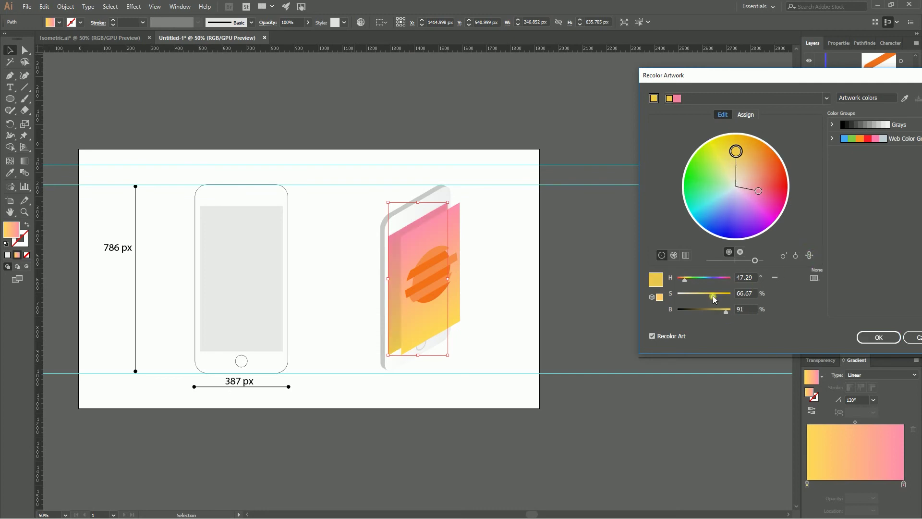
drag(713, 299, 717, 300)
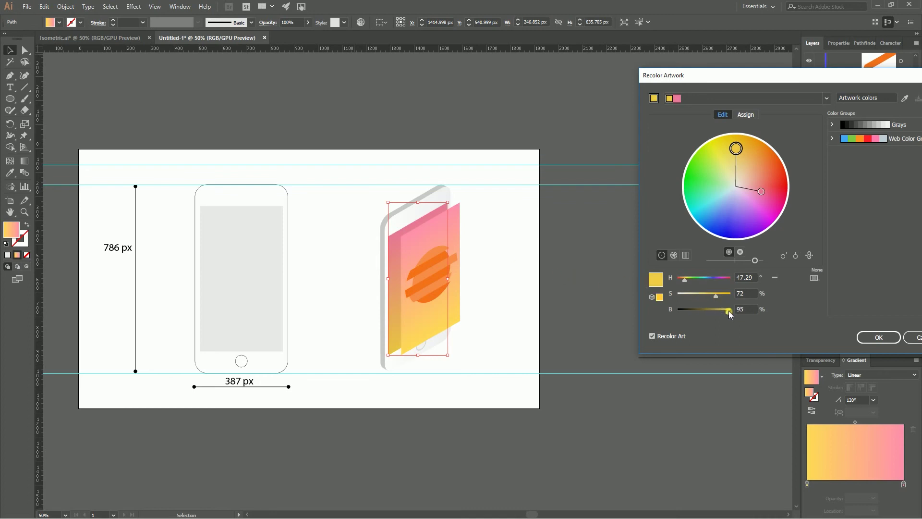
drag(729, 313, 731, 313)
click(879, 338)
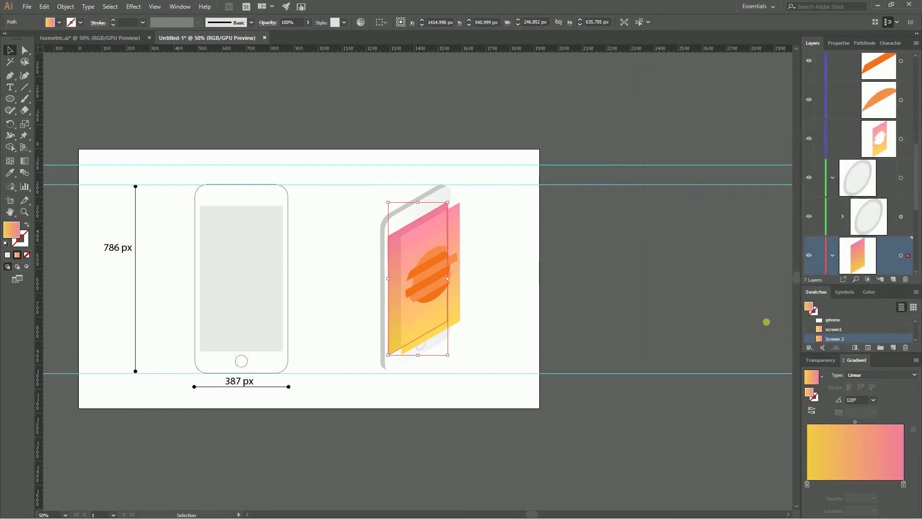
click(597, 221)
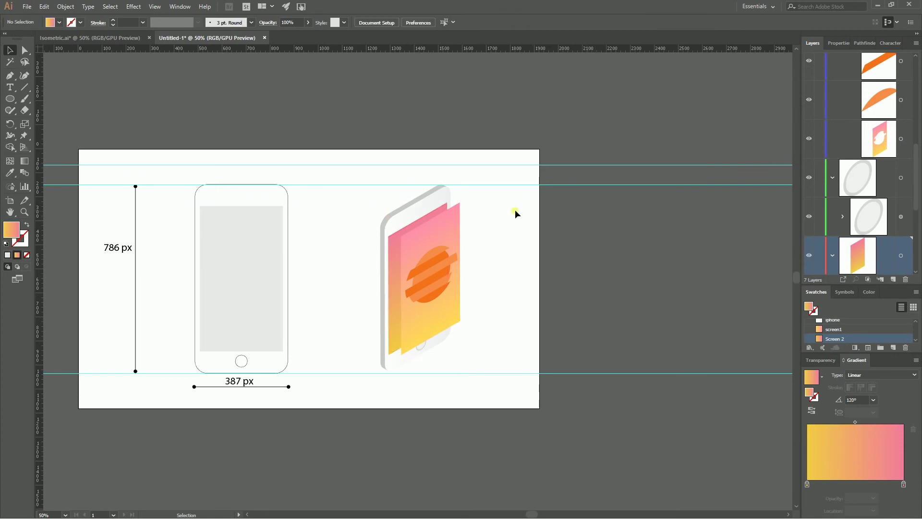
Duplicate the phone body in place with Ctrl+C and Ctrl+F
click(405, 207)
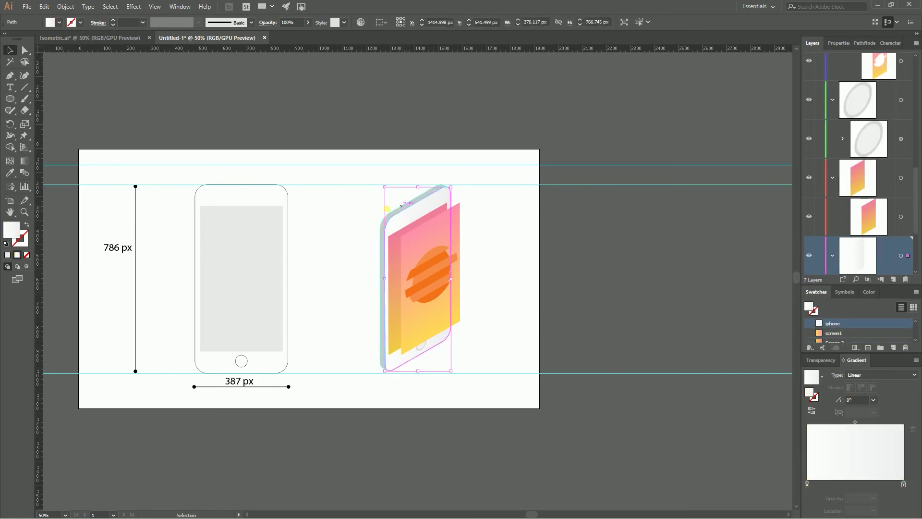
drag(400, 216, 256, 127)
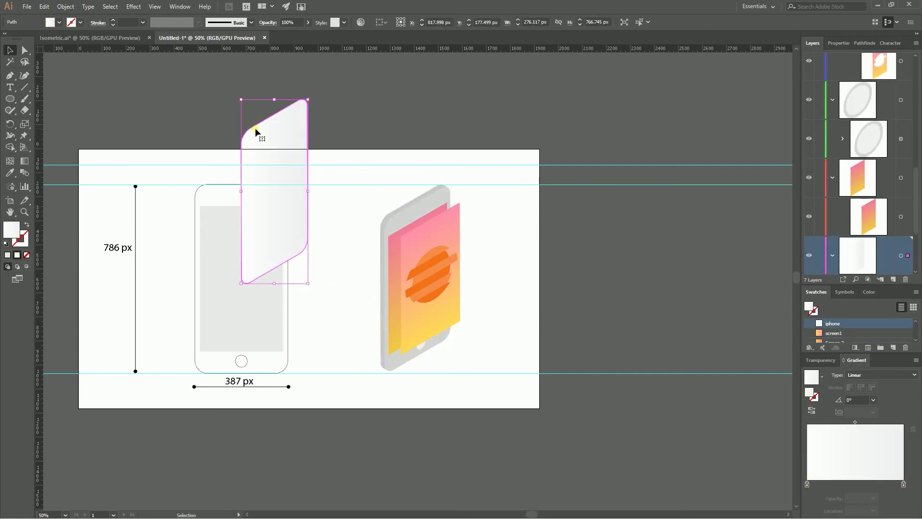
key(ctrl+z)
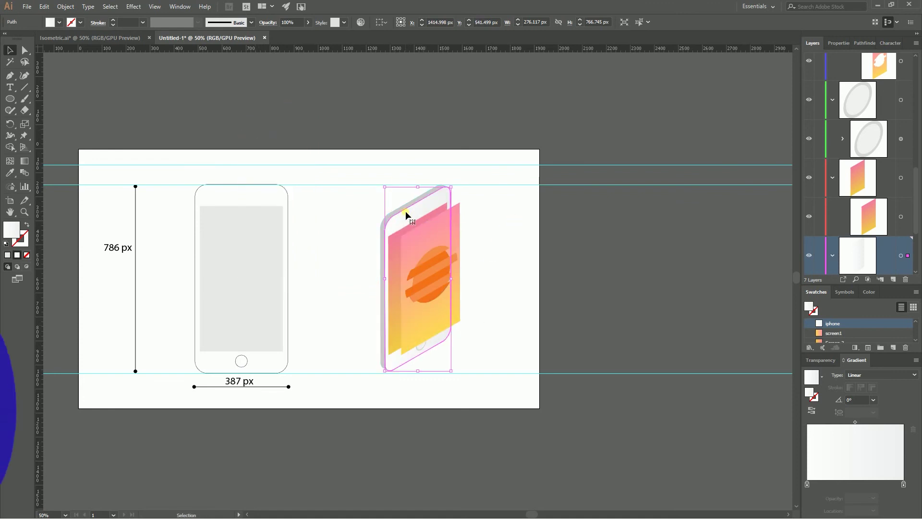
key(a)
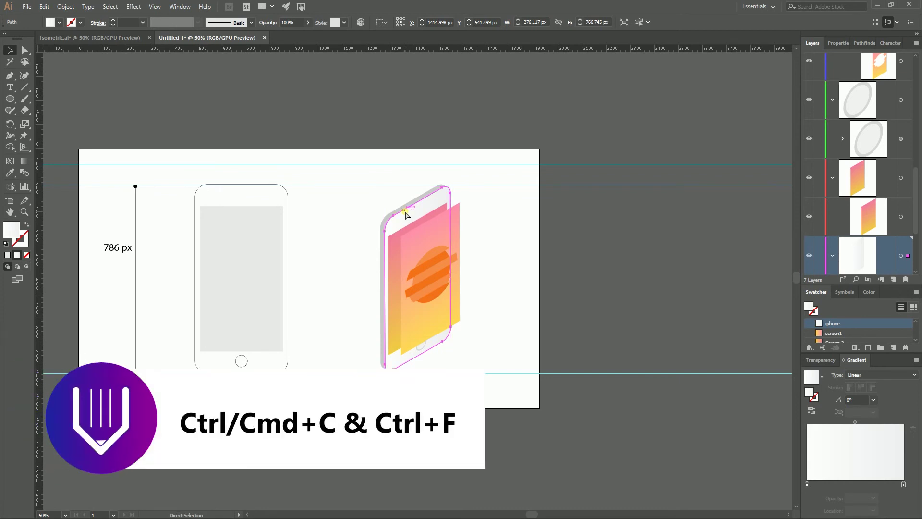
key(v)
key(ctrl+c)
key(ctrl+f)
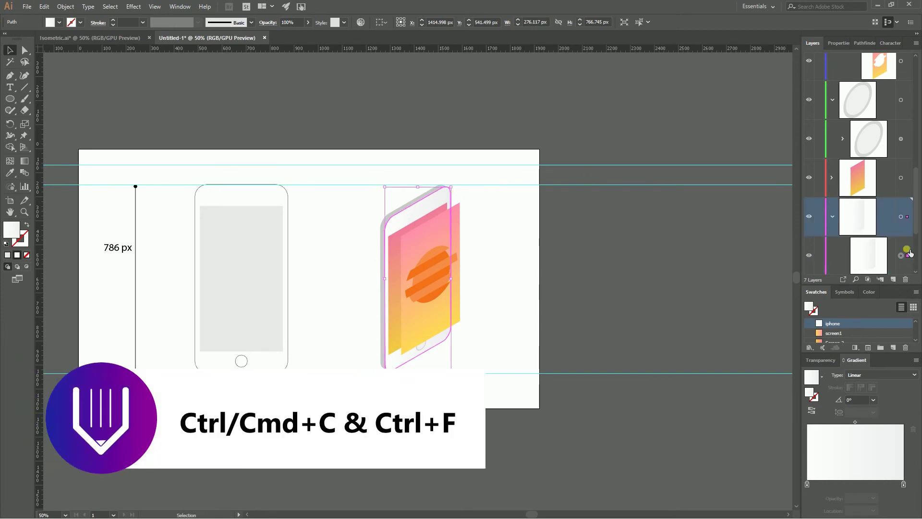
Put the phone copy on a new layer just above the bottom layer and shift it up-left
click(894, 279)
drag(911, 258, 908, 216)
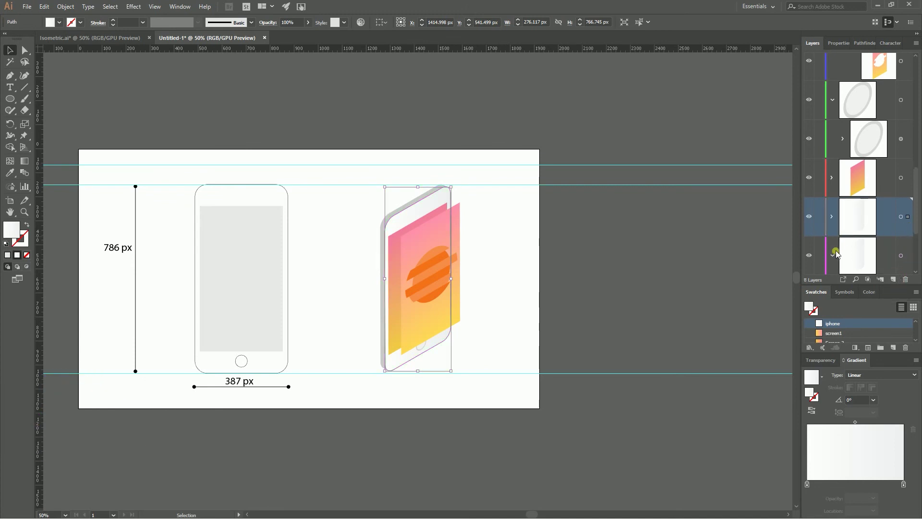
drag(837, 222, 848, 205)
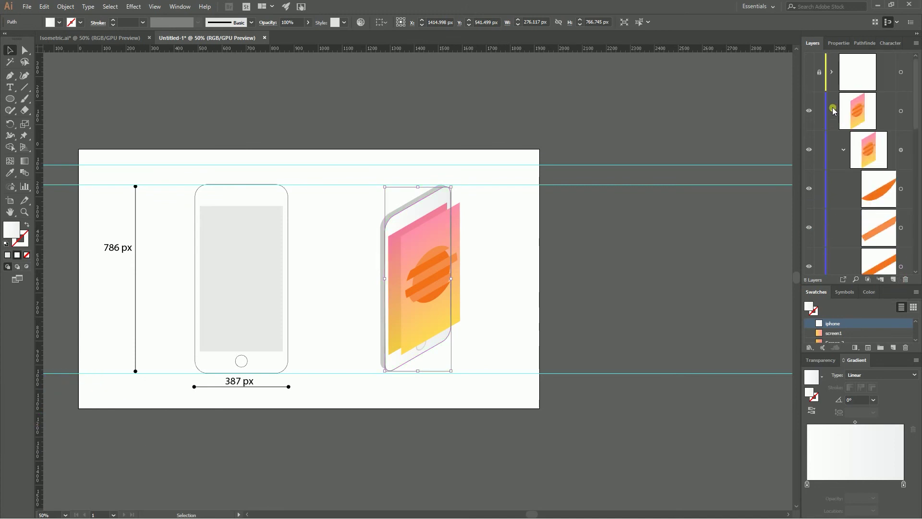
scroll(874, 205, down, 3)
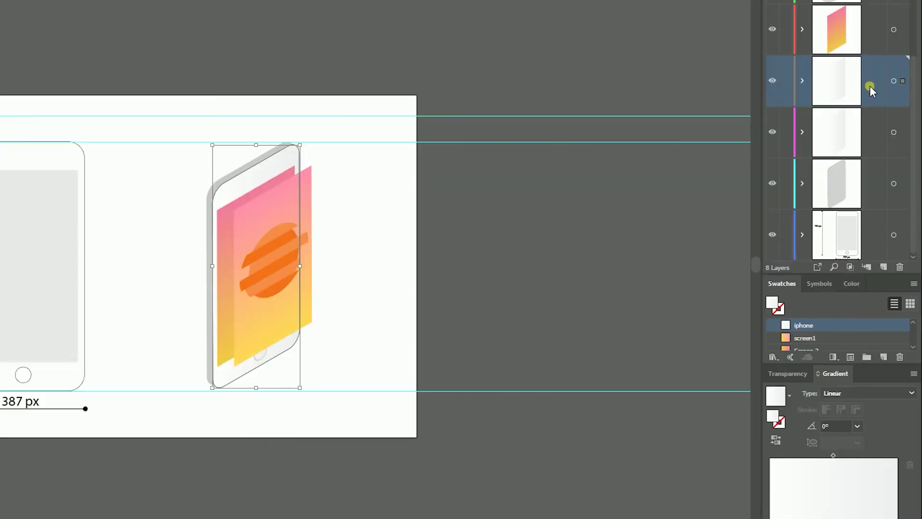
drag(870, 90, 888, 213)
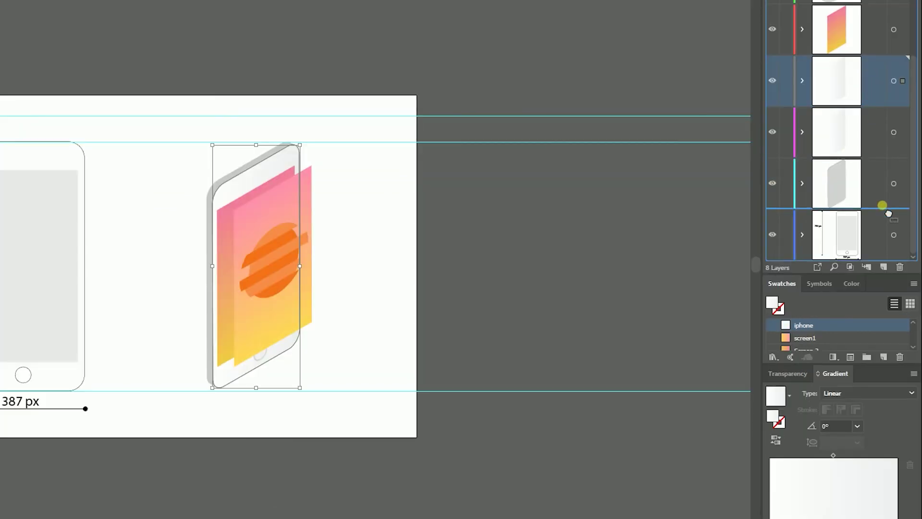
drag(888, 213, 878, 208)
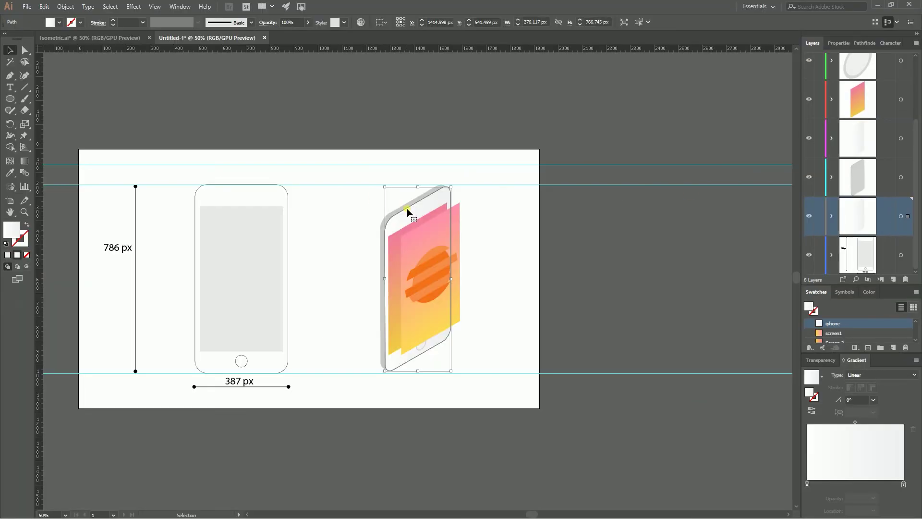
drag(242, 176, 214, 164)
drag(386, 197, 381, 194)
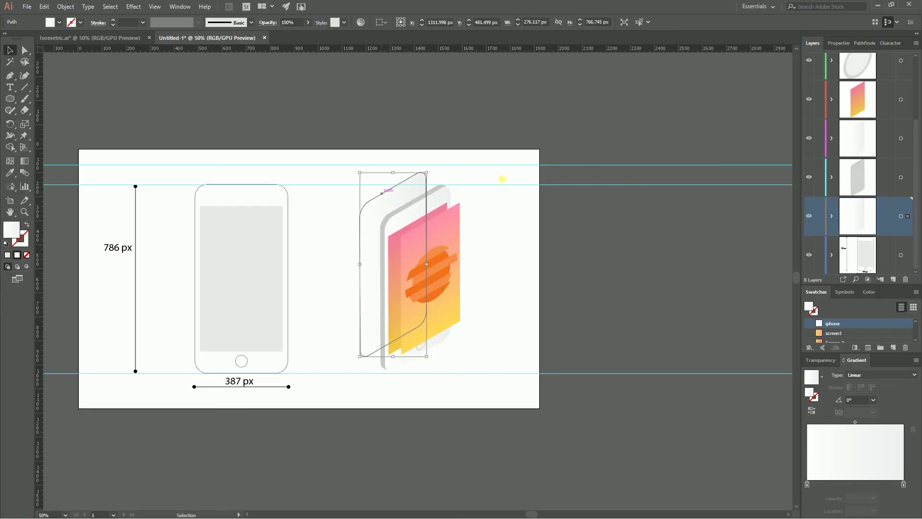
Set the phone copy's opacity to 30%
click(821, 360)
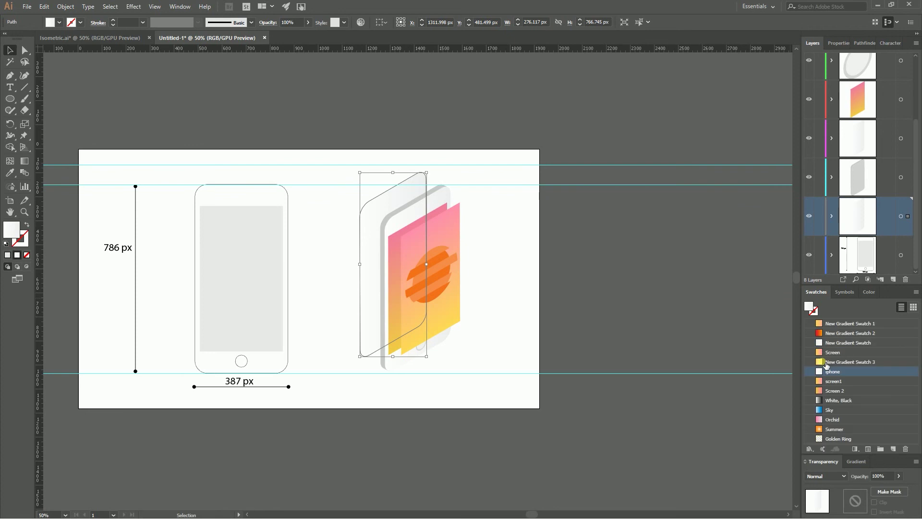
click(859, 477)
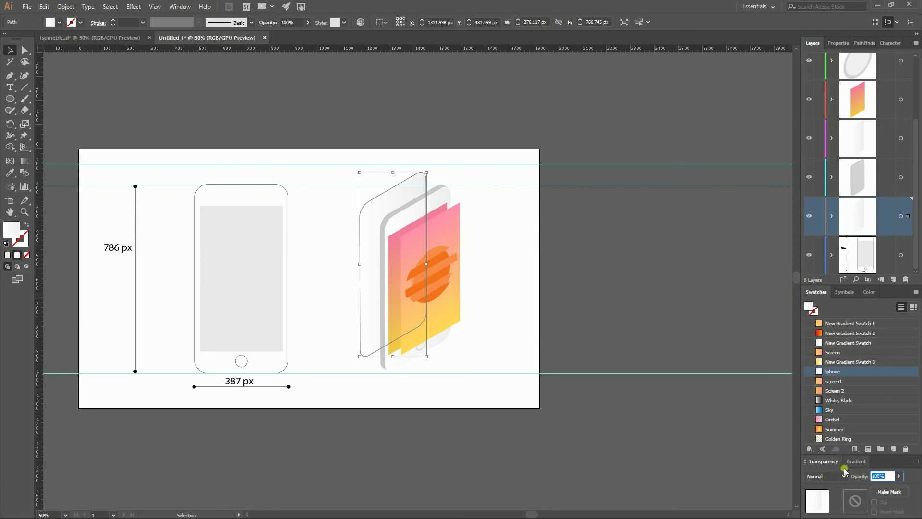
text(30)
click(844, 469)
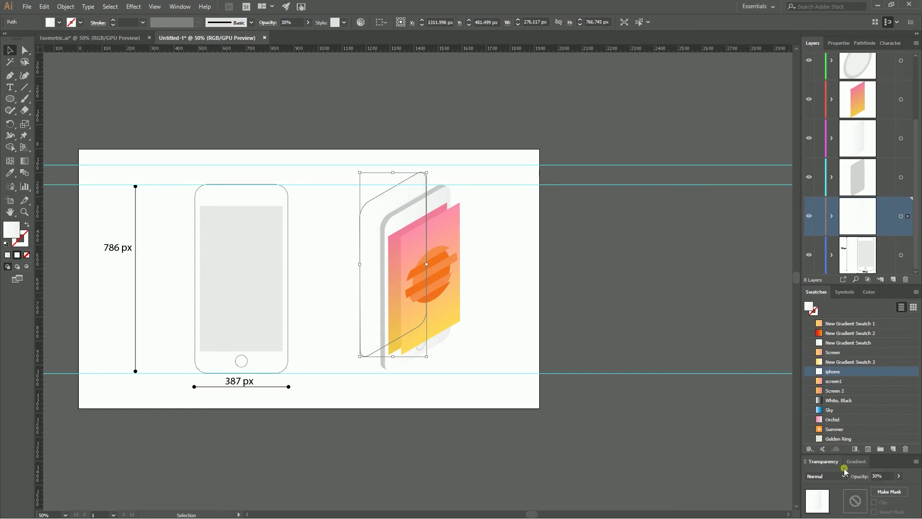
Nudge the translucent copy into place up-left behind the phone and deselect it
click(404, 207)
drag(394, 198, 413, 168)
key(ctrl+z)
click(455, 150)
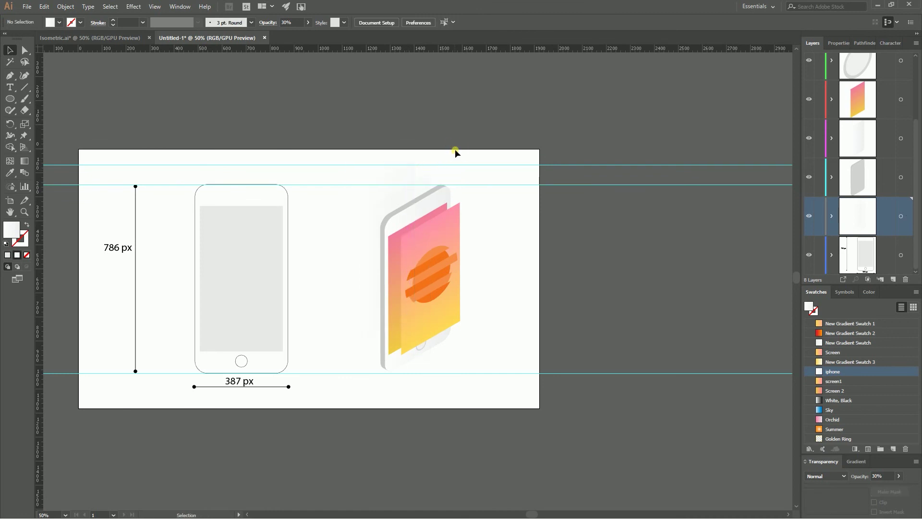
click(421, 186)
click(499, 127)
scroll(865, 128, up, 2)
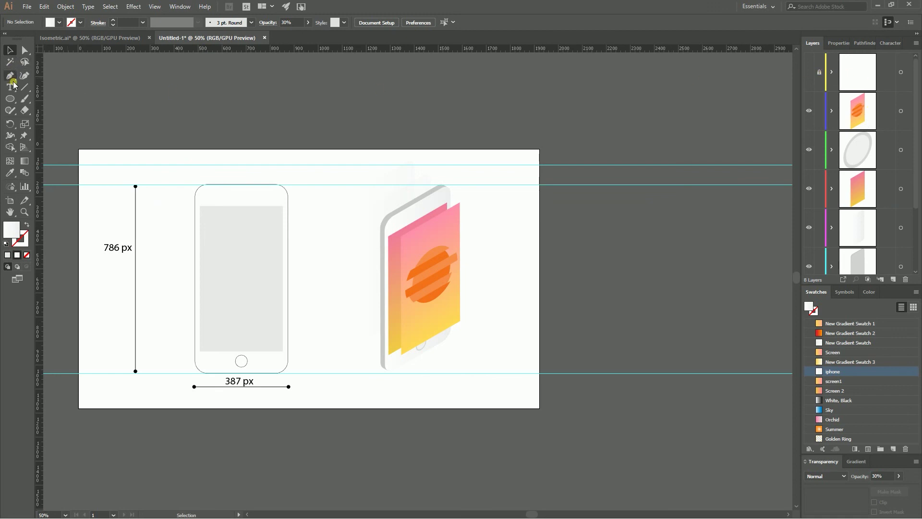
Draw a 1920 × 1080 px rectangle over the entire artboard and target its layer
drag(10, 98, 43, 98)
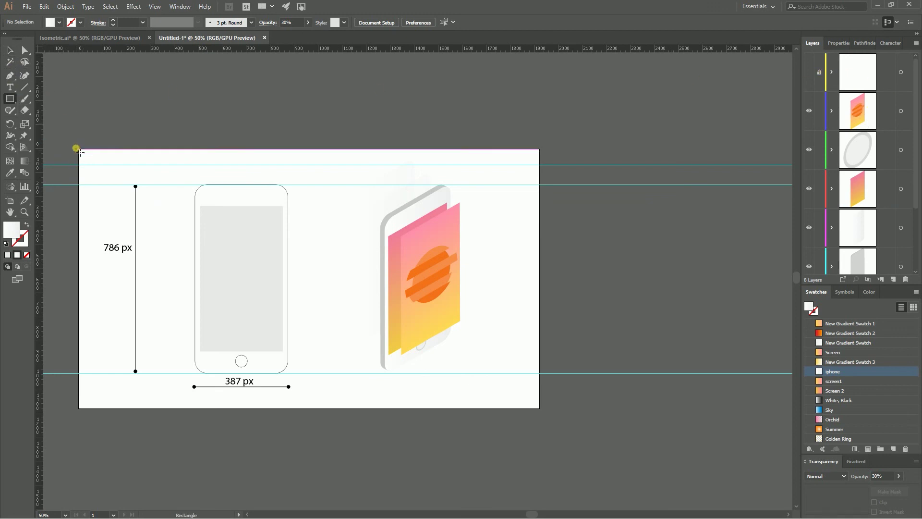
drag(77, 149, 540, 408)
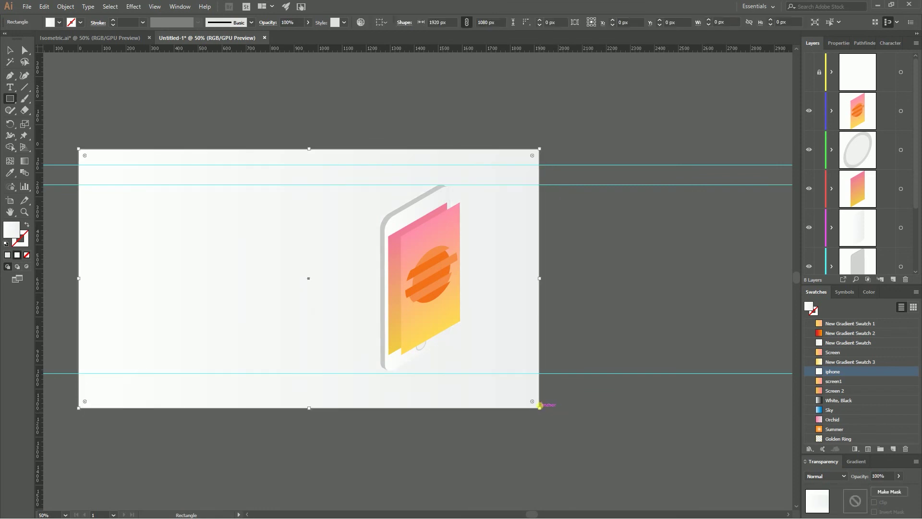
scroll(916, 160, down, 3)
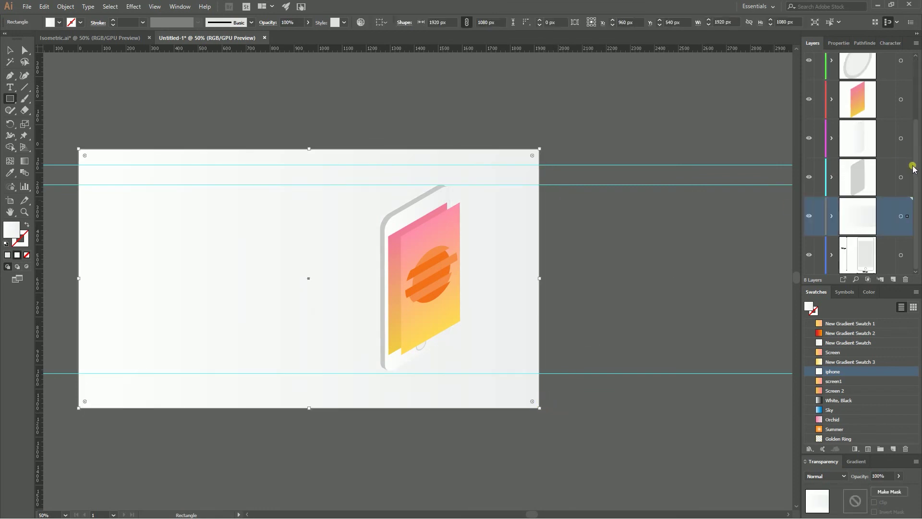
click(903, 216)
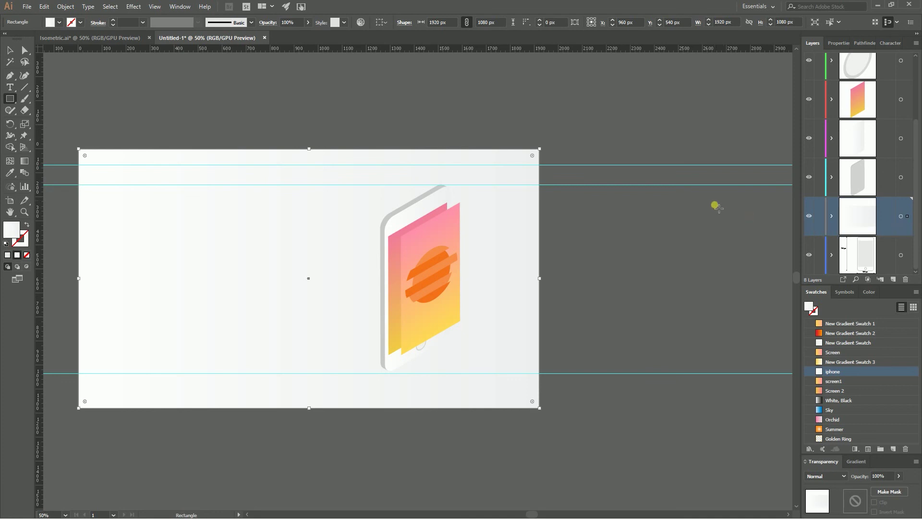
Fill the background with the red-to-orange (#FFAA00) gradient swatch and check its colour stops
click(844, 337)
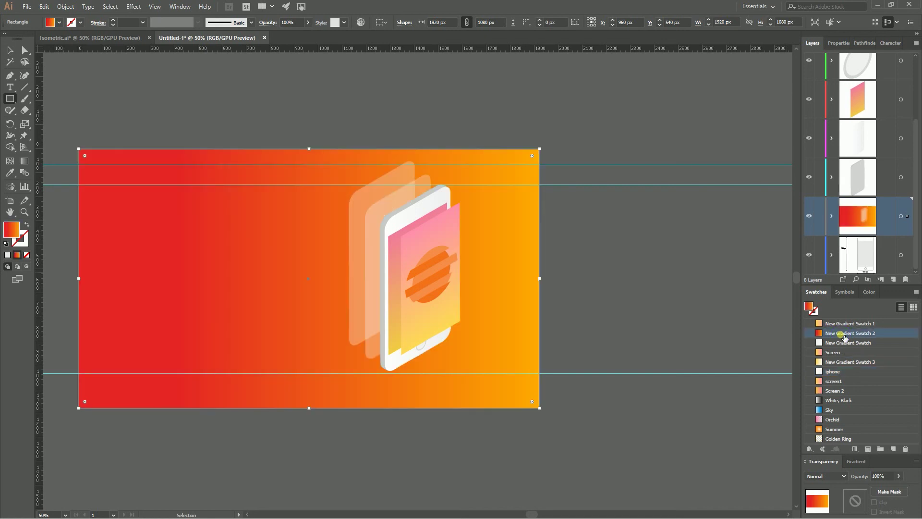
click(856, 461)
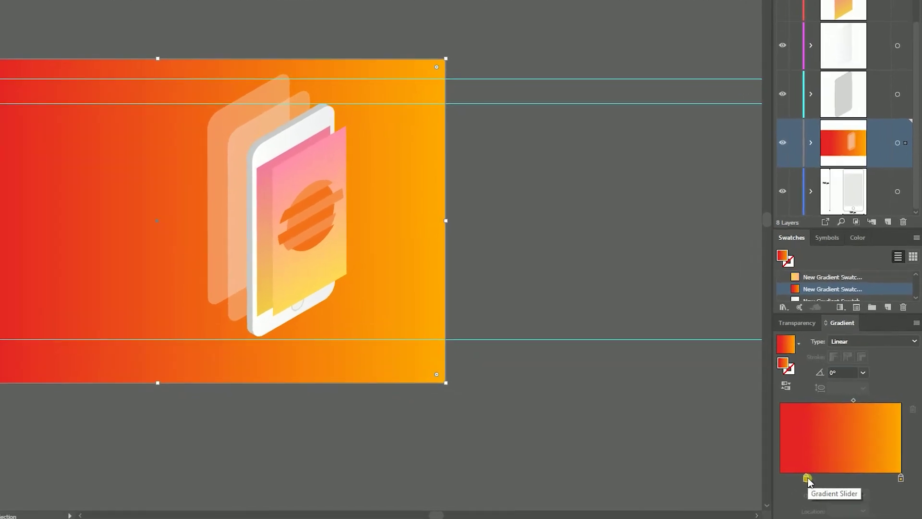
double_click(807, 478)
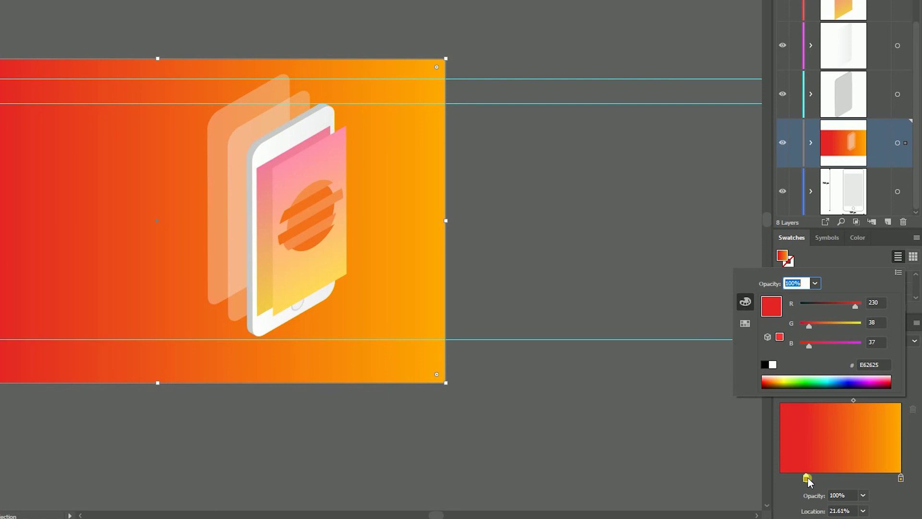
double_click(902, 478)
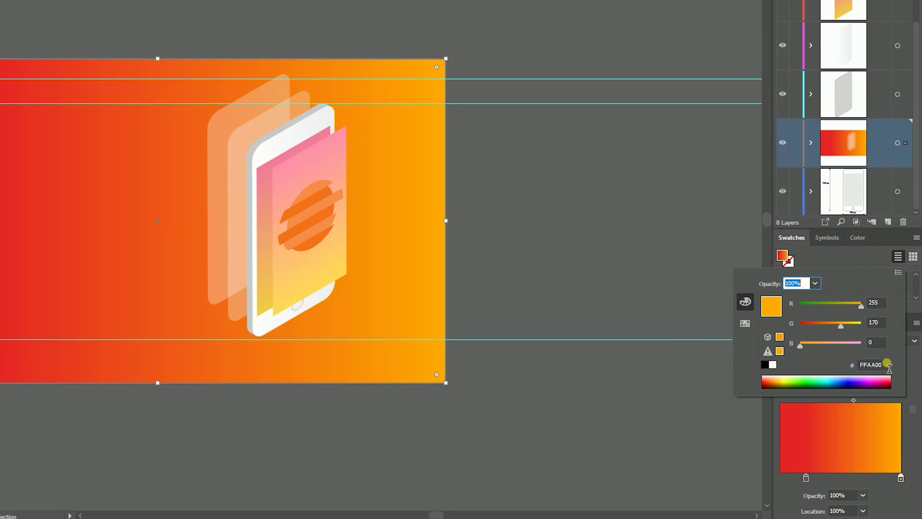
click(871, 397)
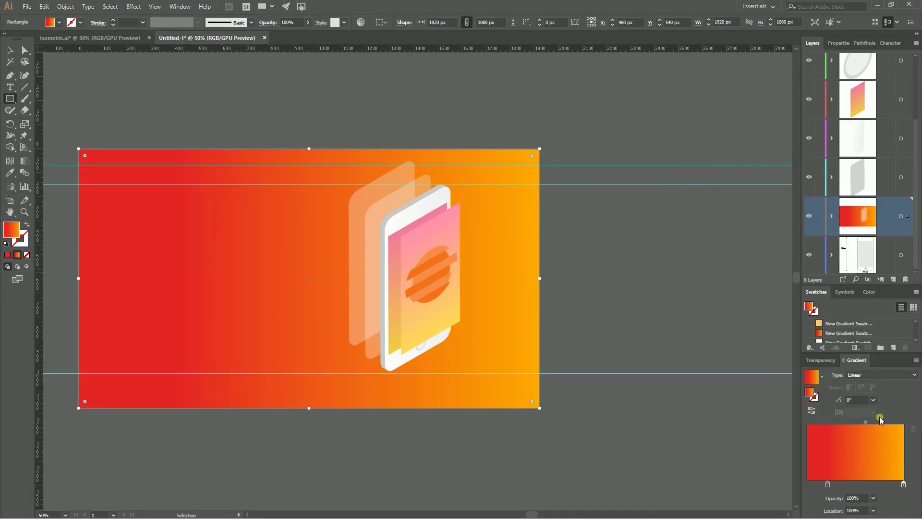
Angle the background gradient at 120° and reverse it, red top-left to orange bottom-right
click(874, 400)
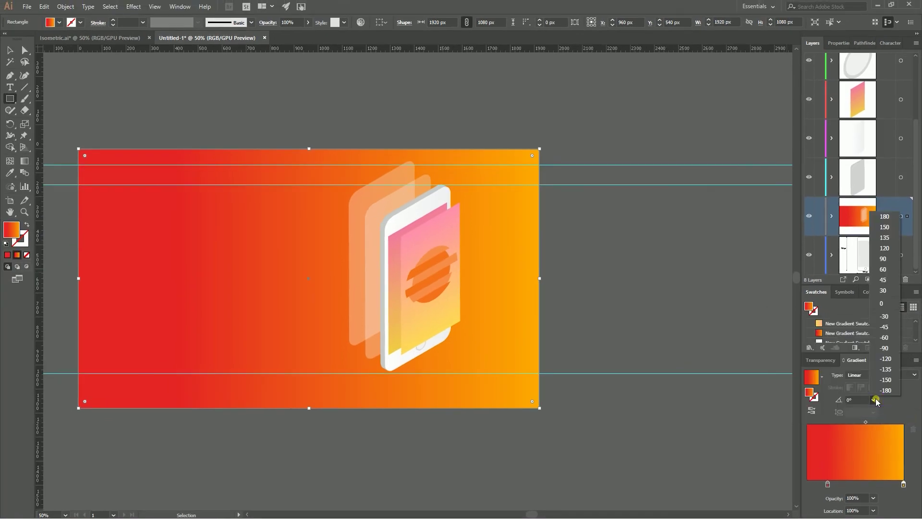
click(884, 249)
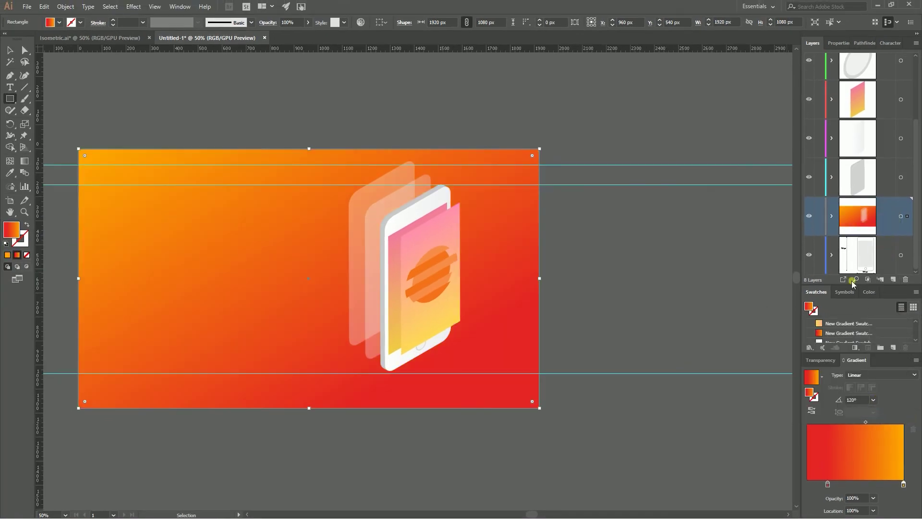
click(825, 412)
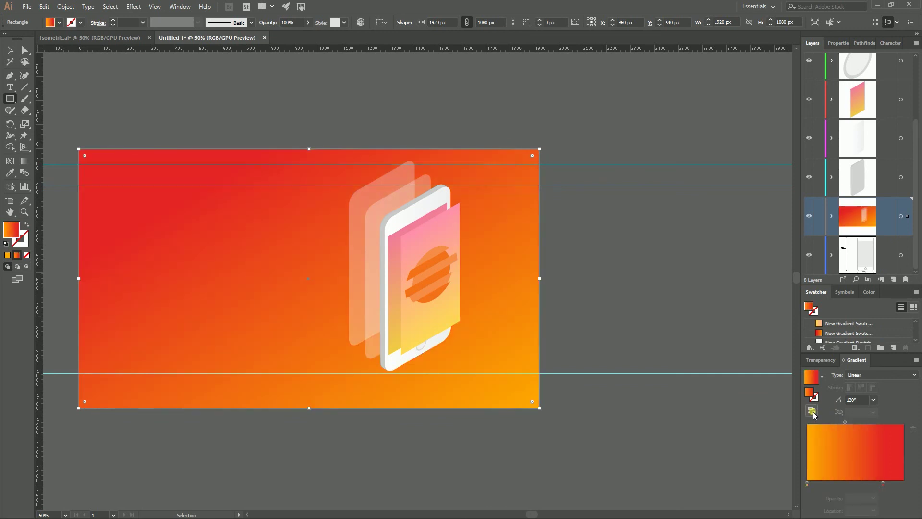
click(644, 253)
click(485, 280)
click(9, 56)
click(301, 87)
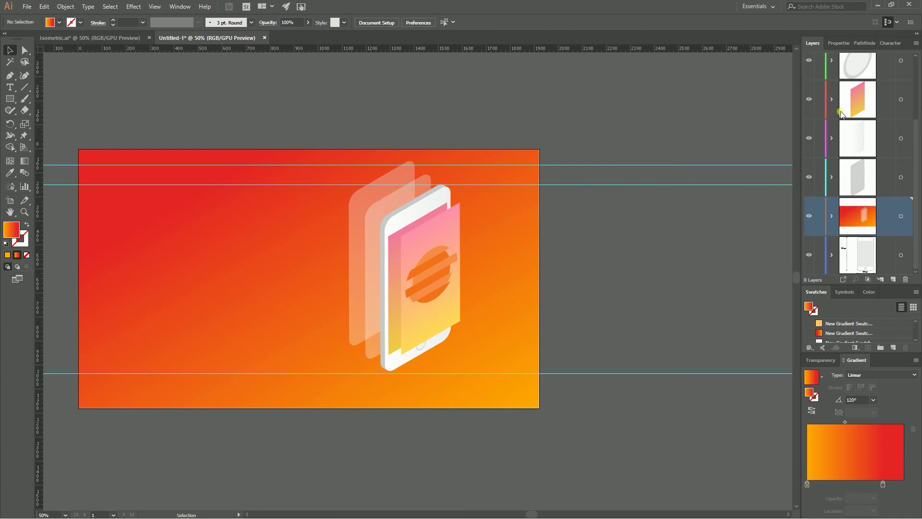
Make the 'Thank you for watching Please, subscribe:)' text layer visible
scroll(835, 119, up, 2)
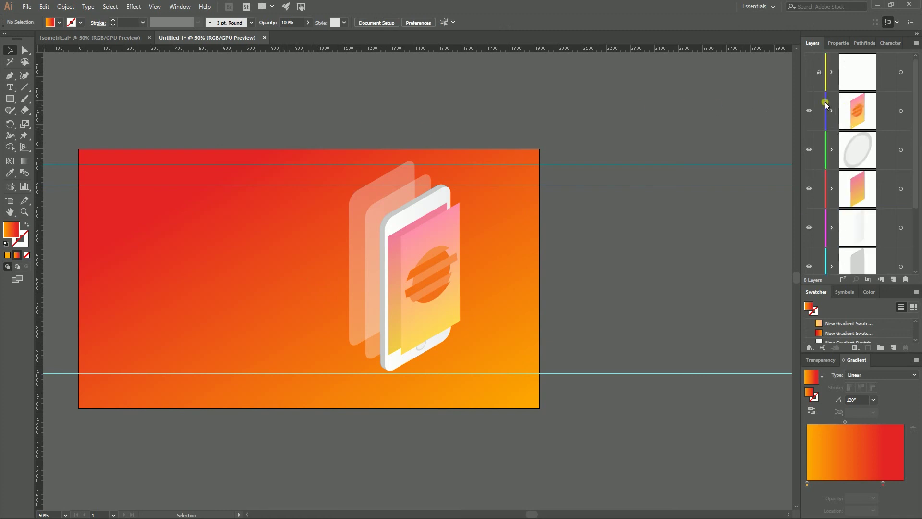
click(810, 74)
click(820, 73)
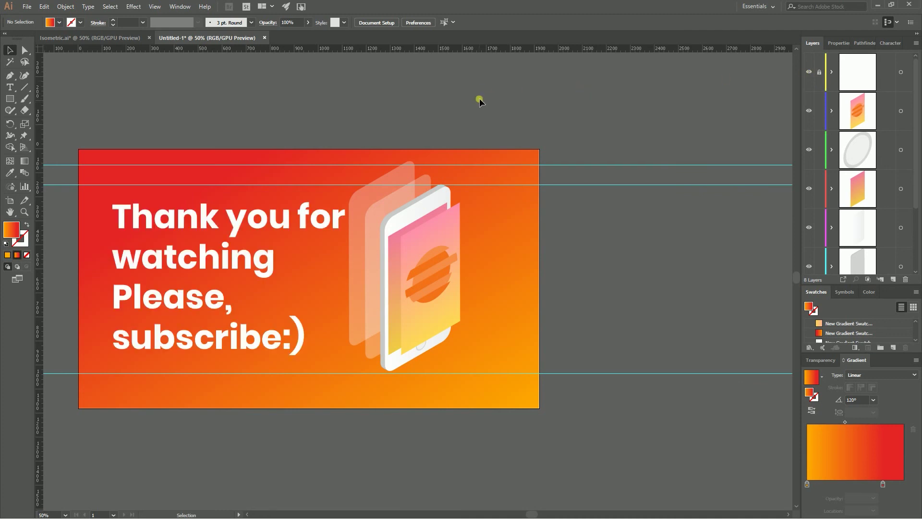
click(368, 220)
click(641, 176)
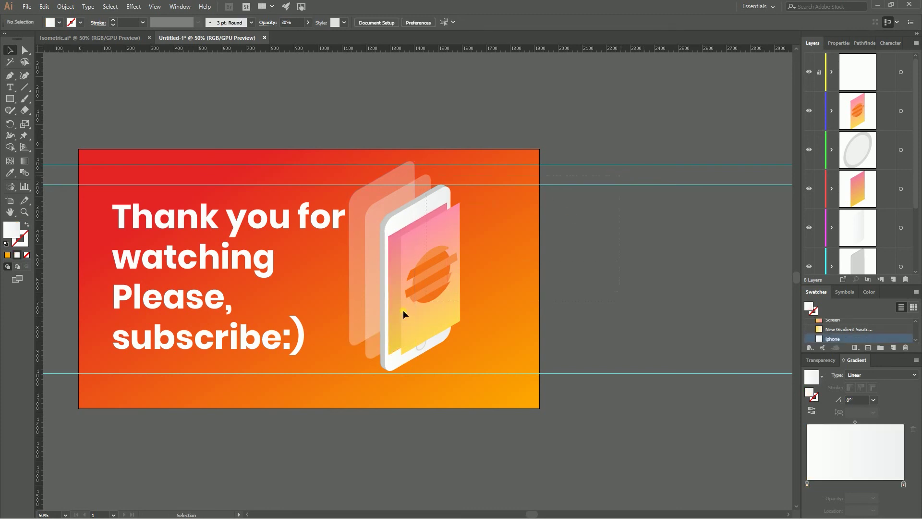
Lock the background rectangle sublayer
key(ctrl+a)
scroll(900, 264, down, 3)
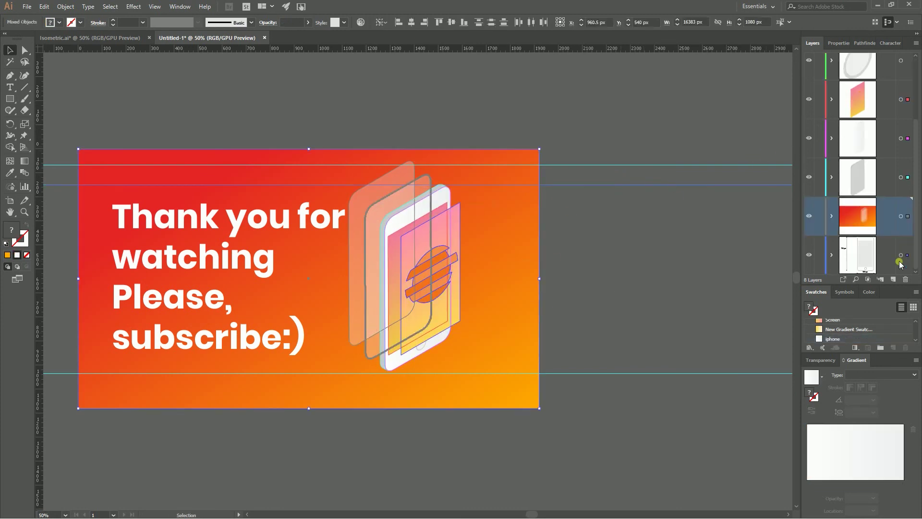
click(833, 220)
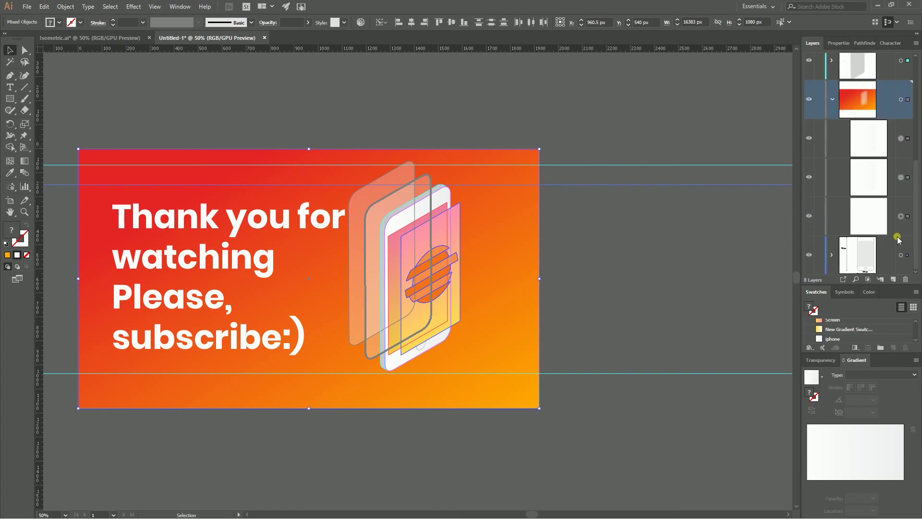
click(821, 217)
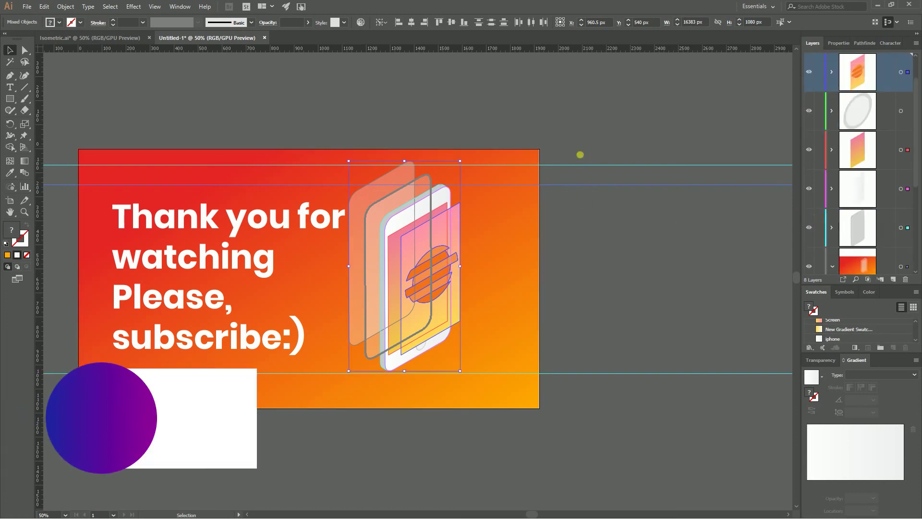
Move the phone group right, clear of the thank-you text
click(384, 263)
drag(384, 264, 413, 265)
click(553, 237)
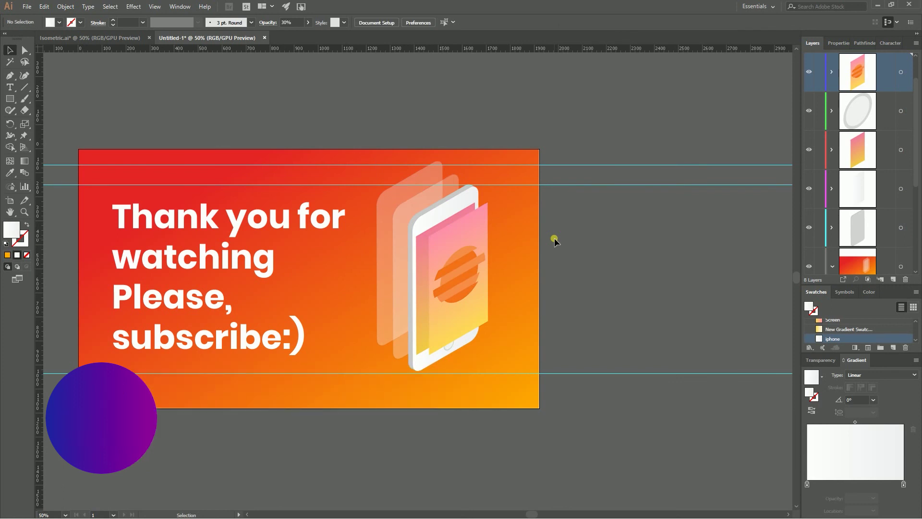